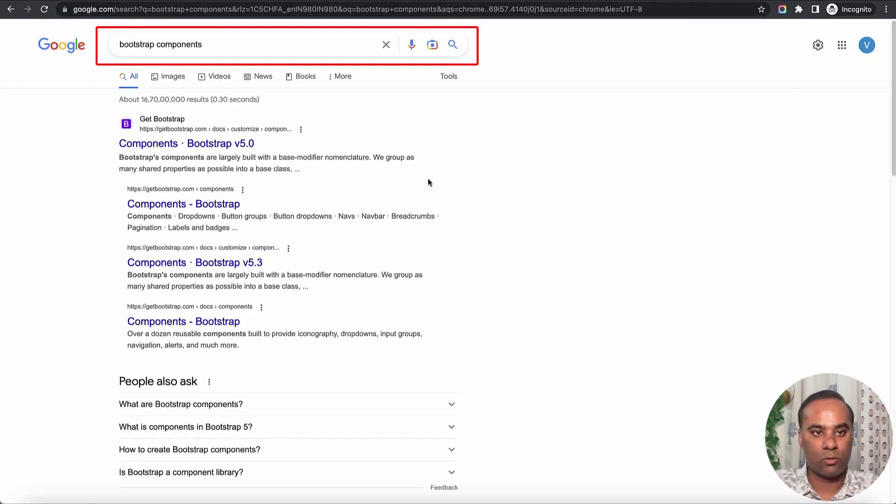
Step: Search Google for 'bootstrap UI framework' and open the official getbootstrap.com site
{"action": "double_click", "coordinate": [169, 45]}
{"action": "type", "text": "UI"}
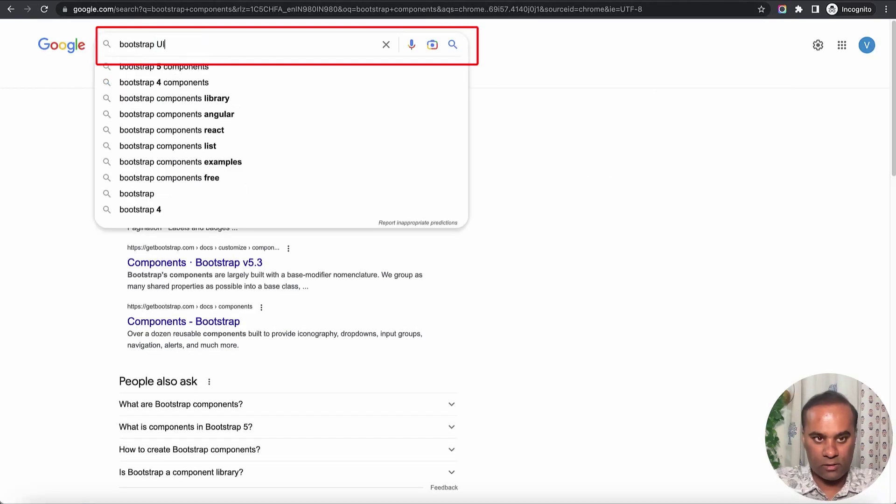
{"action": "type", "text": " framework"}
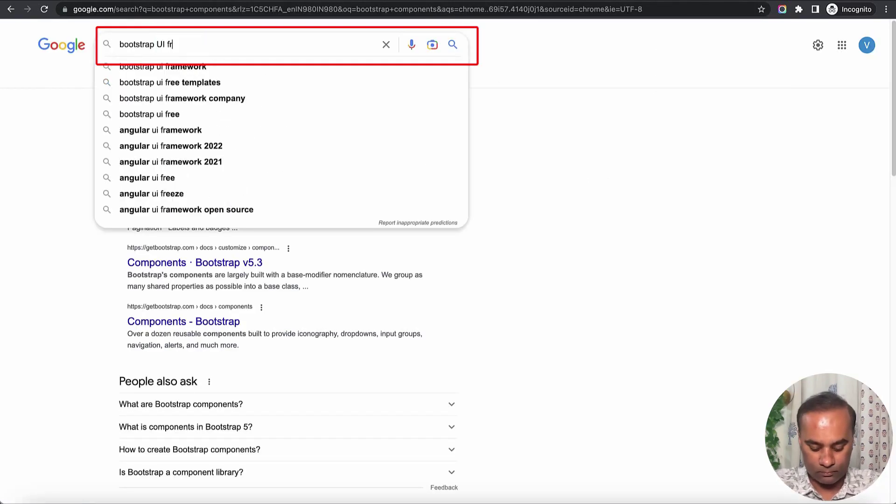
{"action": "key", "text": "Return"}
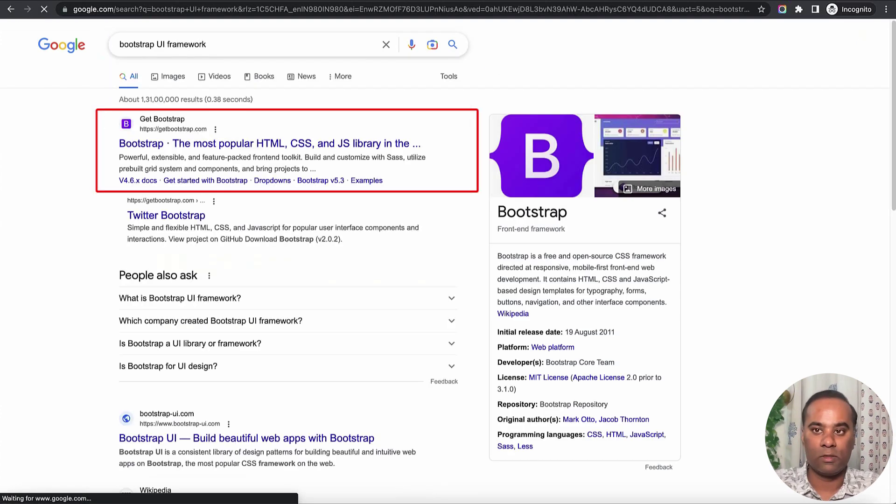
{"action": "left_click", "coordinate": [404, 166]}
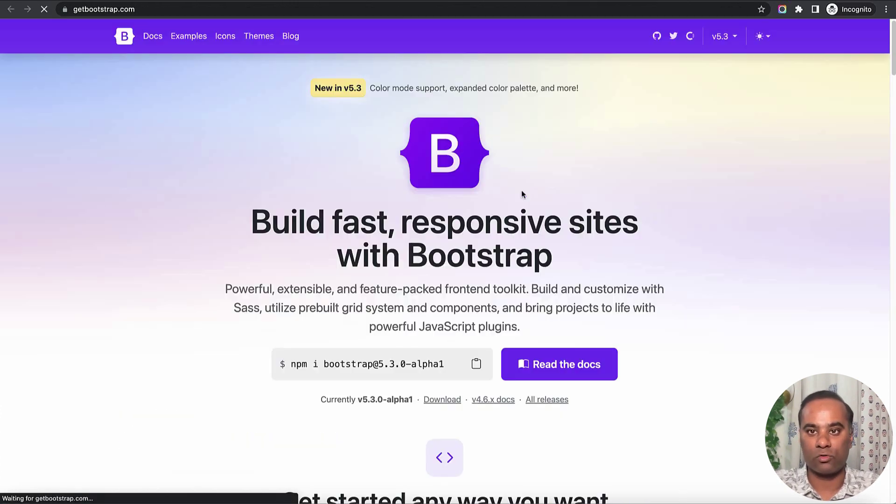
Step: Read down the getbootstrap.com homepage, jump back to the top, and return to the Google results
{"action": "scroll", "coordinate": [670, 208], "scroll_direction": "down", "scroll_amount": 1}
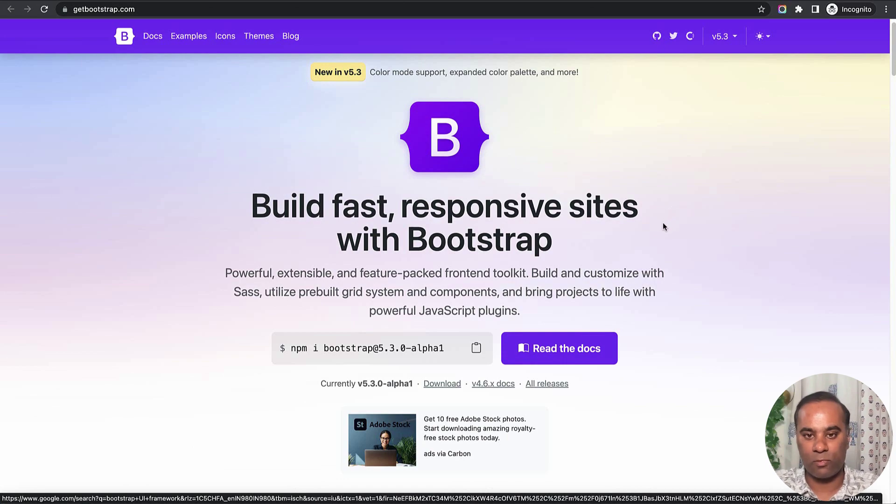
{"action": "scroll", "coordinate": [664, 226], "scroll_direction": "down", "scroll_amount": 5}
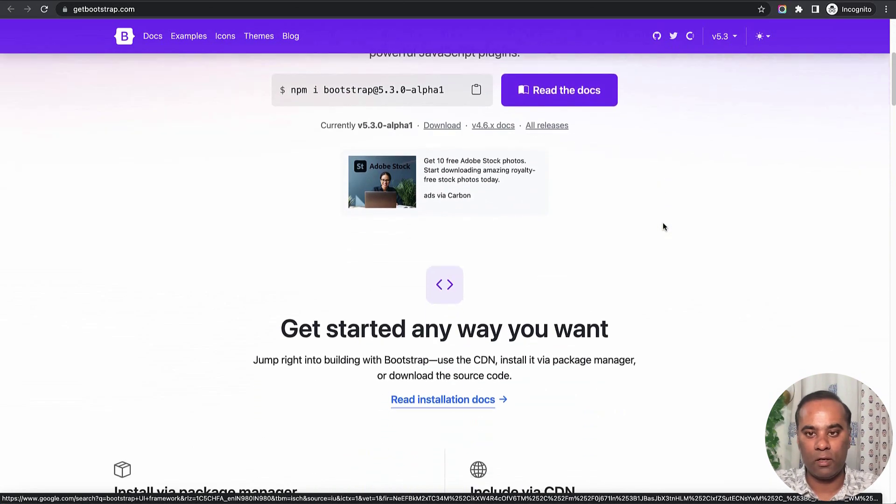
{"action": "scroll", "coordinate": [663, 225], "scroll_direction": "down", "scroll_amount": 8}
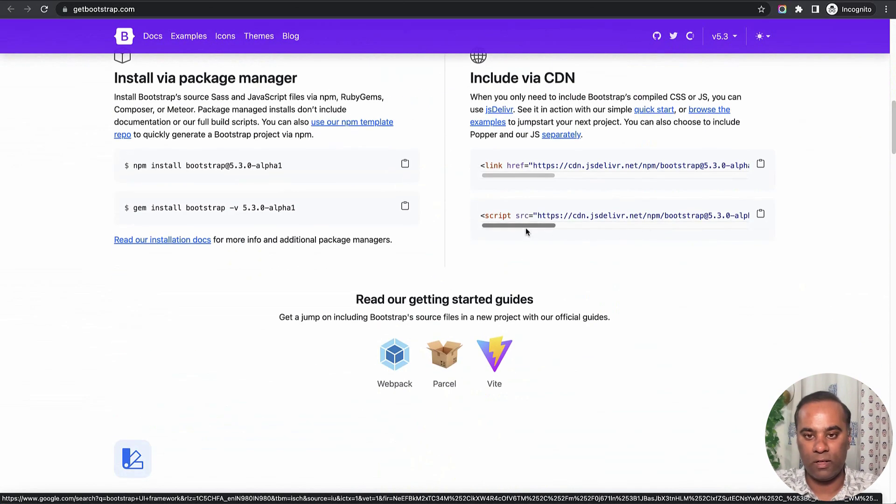
{"action": "left_click_drag", "start_coordinate": [525, 227], "coordinate": [481, 256]}
{"action": "scroll", "coordinate": [597, 279], "scroll_direction": "down", "scroll_amount": 1}
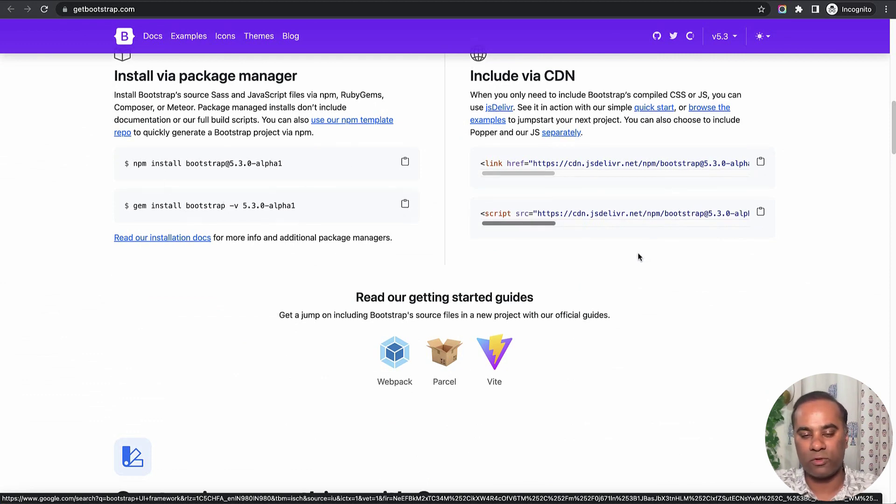
{"action": "scroll", "coordinate": [638, 257], "scroll_direction": "down", "scroll_amount": 8}
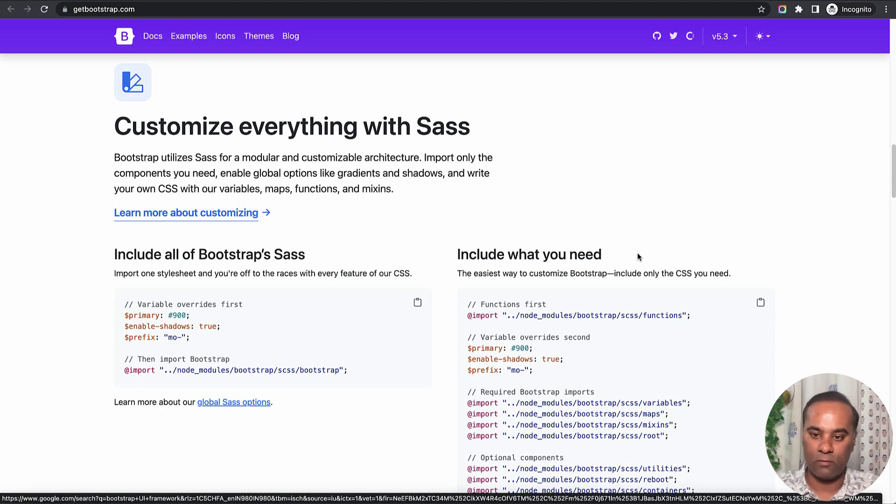
{"action": "scroll", "coordinate": [638, 256], "scroll_direction": "down", "scroll_amount": 3}
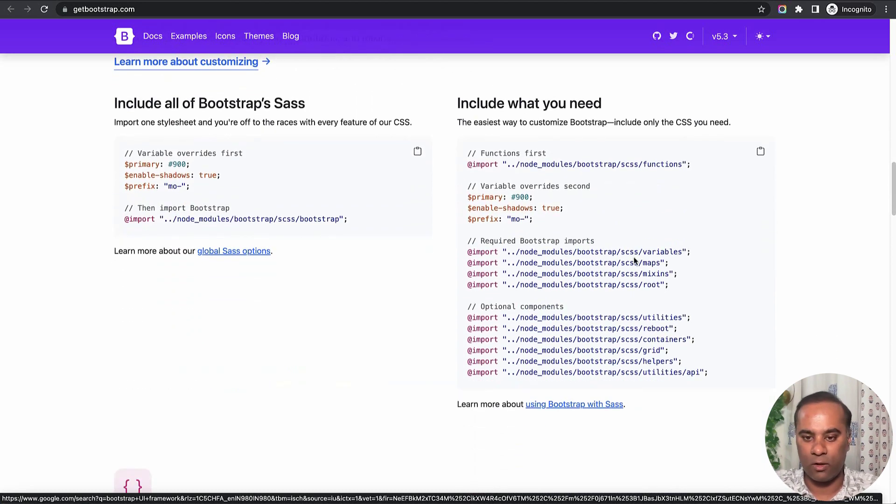
{"action": "scroll", "coordinate": [634, 261], "scroll_direction": "down", "scroll_amount": 4}
{"action": "scroll", "coordinate": [631, 265], "scroll_direction": "down", "scroll_amount": 9}
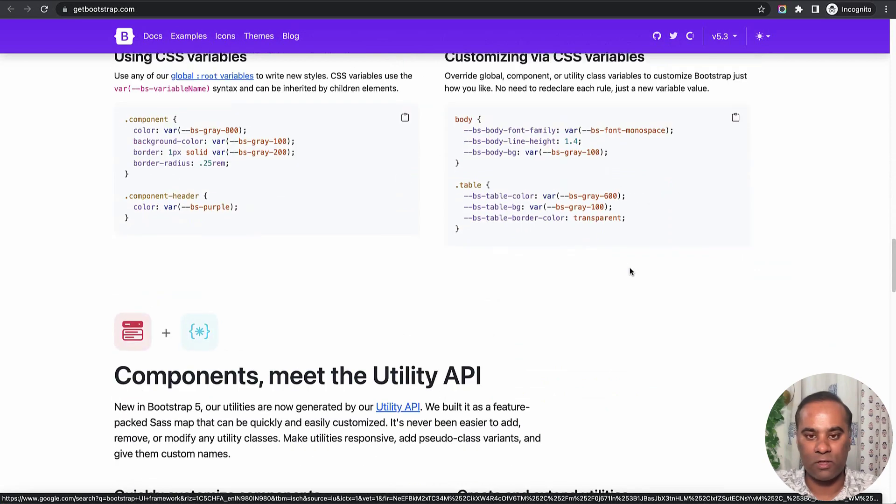
{"action": "scroll", "coordinate": [629, 270], "scroll_direction": "down", "scroll_amount": 9}
{"action": "key", "text": "Home"}
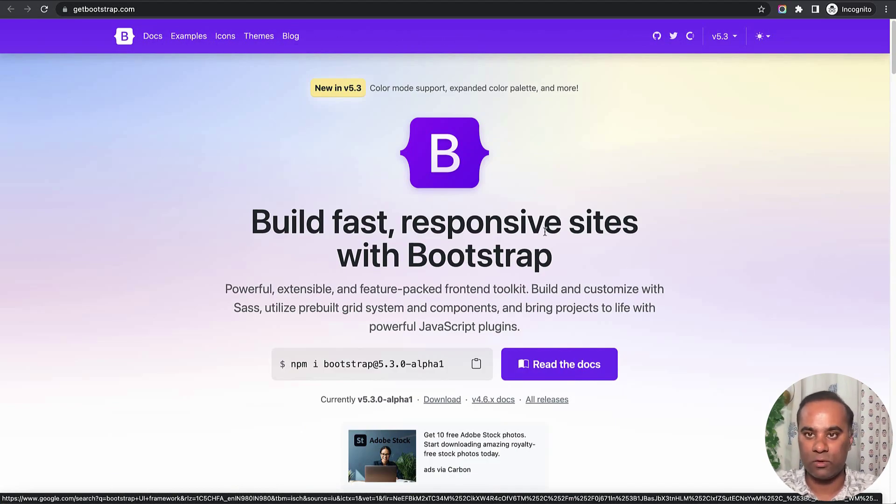
{"action": "key", "text": "super+Left"}
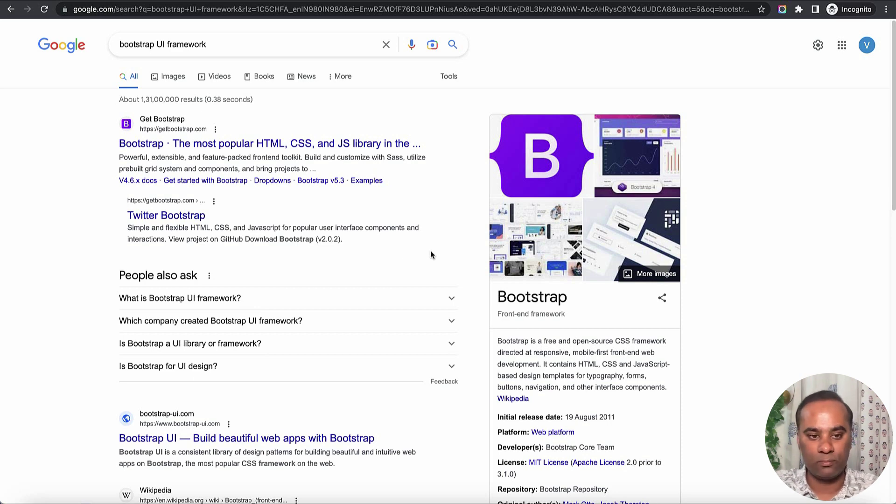
Step: Browse the Bootstrap Examples gallery down to Dashboard, then select 'framework' in Google's search box
{"action": "scroll", "coordinate": [430, 250], "scroll_direction": "down", "scroll_amount": 2}
{"action": "scroll", "coordinate": [431, 252], "scroll_direction": "down", "scroll_amount": 1}
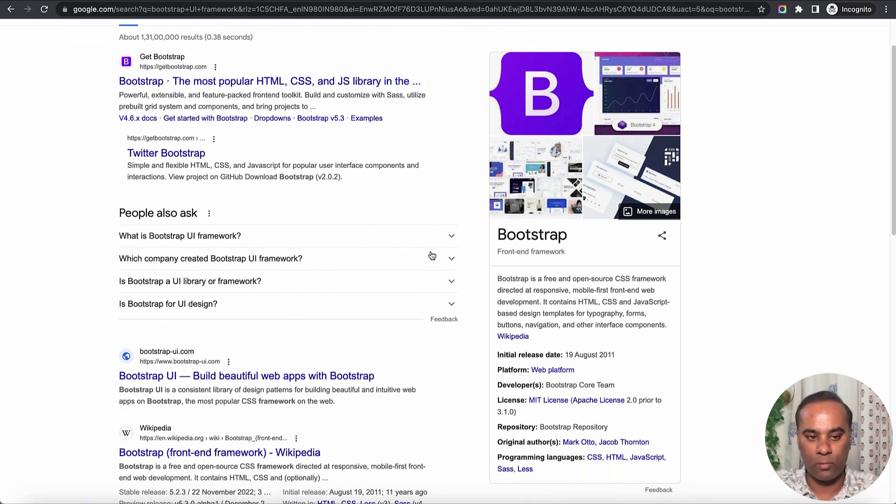
{"action": "scroll", "coordinate": [432, 255], "scroll_direction": "down", "scroll_amount": 1}
{"action": "scroll", "coordinate": [431, 256], "scroll_direction": "up", "scroll_amount": 3}
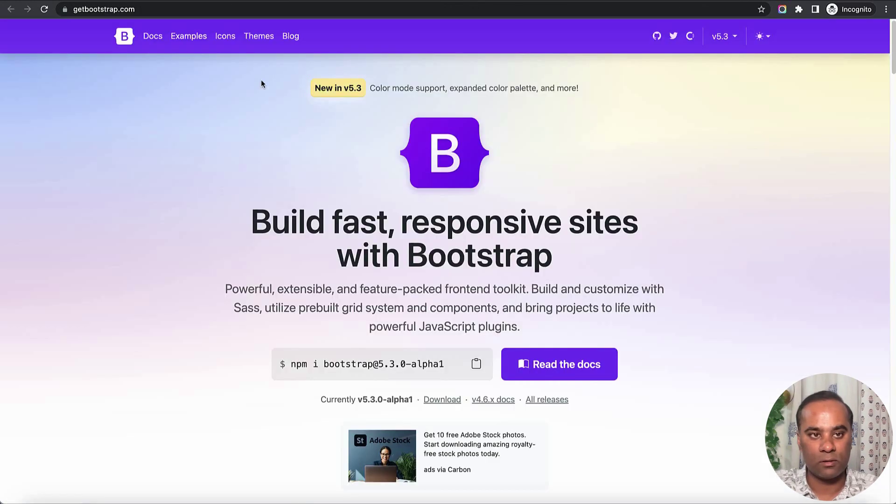
{"action": "left_click", "coordinate": [192, 37]}
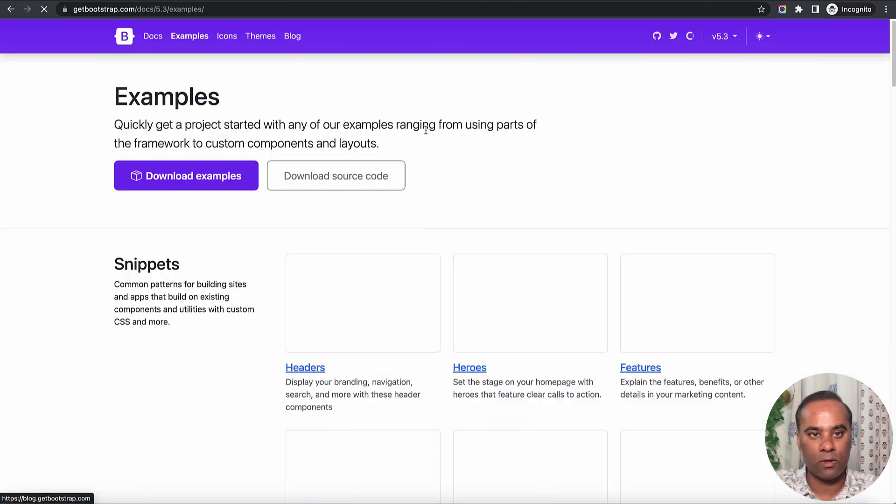
{"action": "scroll", "coordinate": [424, 173], "scroll_direction": "down", "scroll_amount": 4}
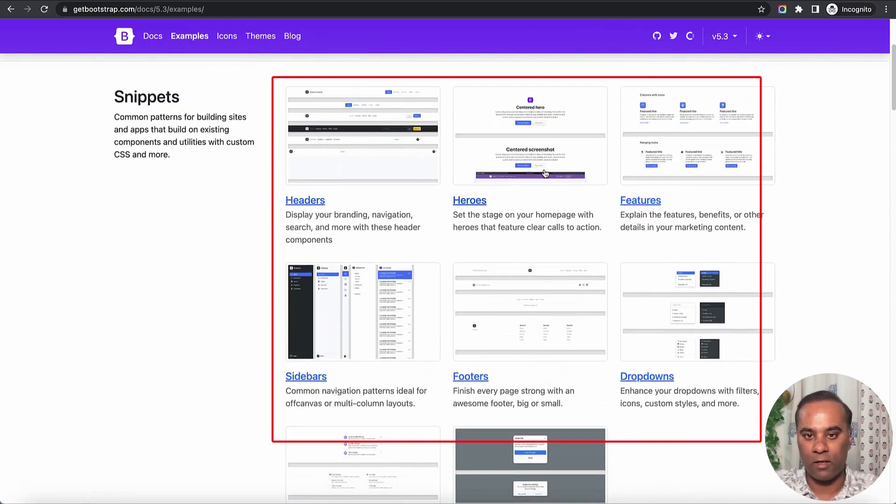
{"action": "scroll", "coordinate": [695, 208], "scroll_direction": "down", "scroll_amount": 3}
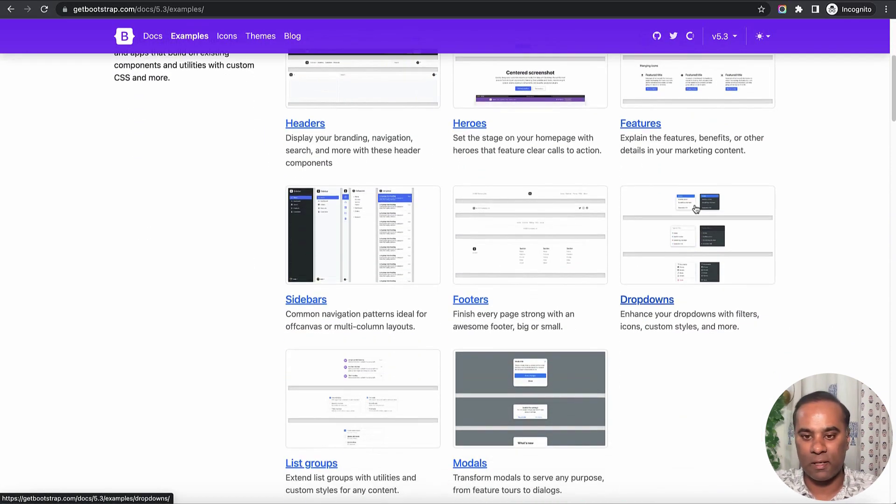
{"action": "scroll", "coordinate": [695, 209], "scroll_direction": "down", "scroll_amount": 15}
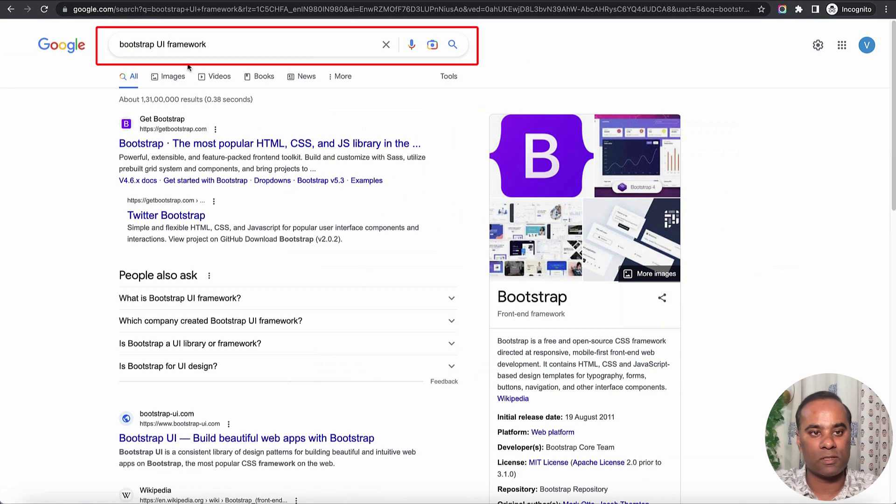
{"action": "double_click", "coordinate": [183, 46]}
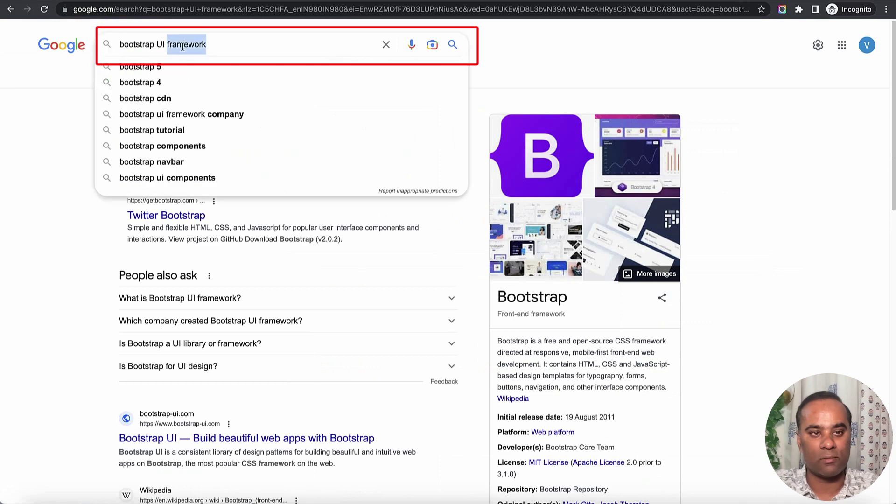
Step: Search Google for 'bootstrap UI components', using the corrected spelling, and scroll to the DEV Community result
{"action": "type", "text": "compoinents"}
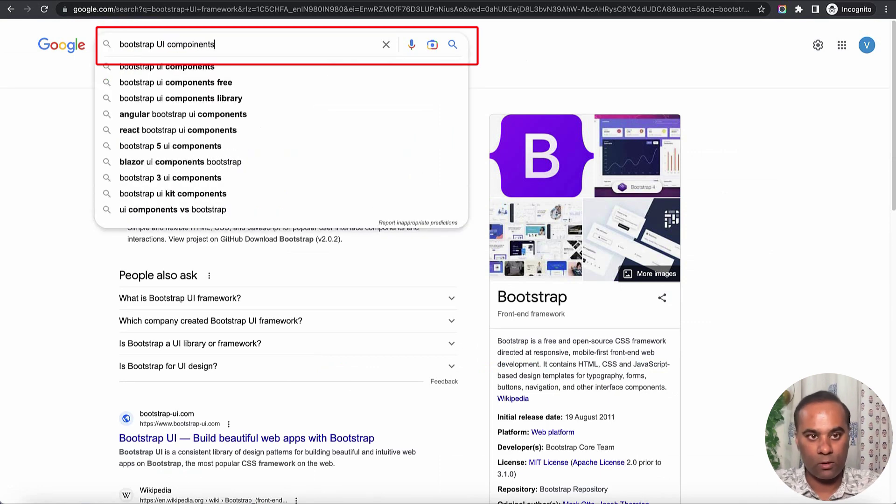
{"action": "key", "text": "Return"}
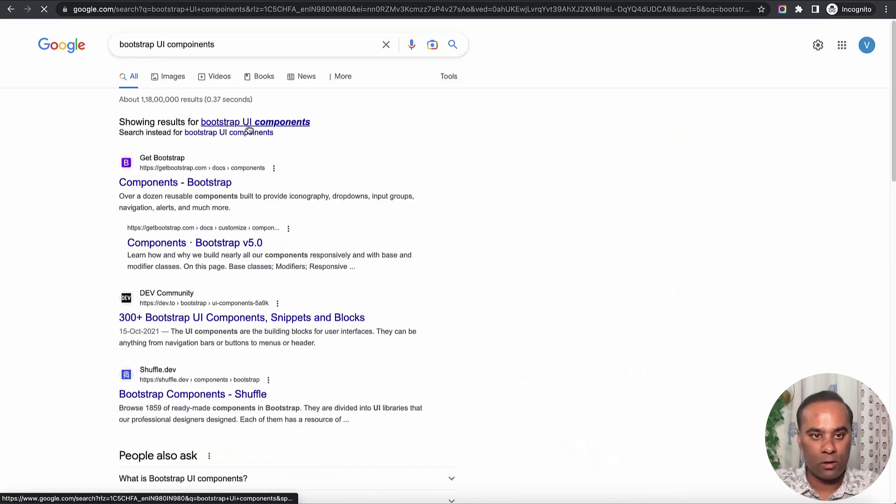
{"action": "left_click", "coordinate": [272, 127]}
{"action": "scroll", "coordinate": [408, 278], "scroll_direction": "down", "scroll_amount": 3}
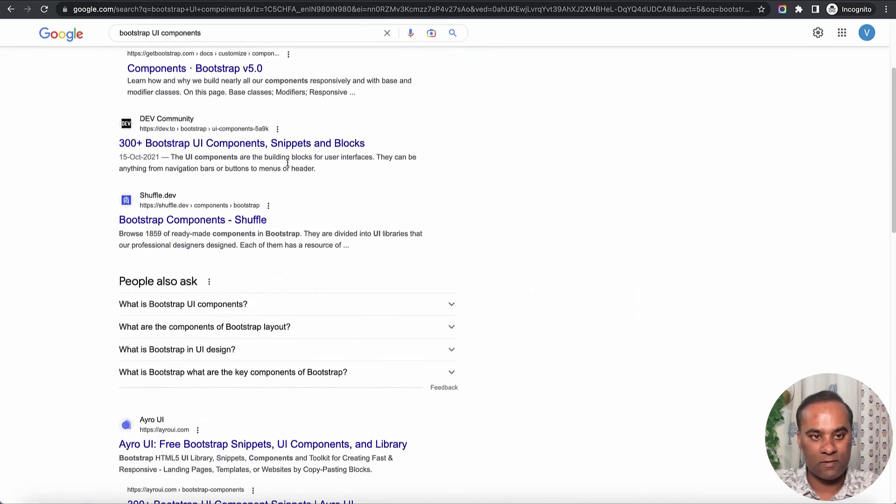
{"action": "scroll", "coordinate": [326, 304], "scroll_direction": "down", "scroll_amount": 5}
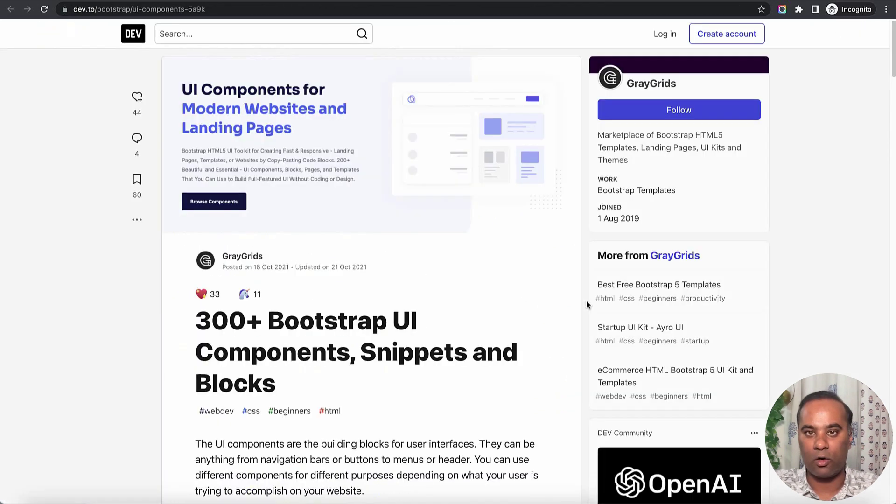
Step: Skim down the DEV Community '300+ Bootstrap UI Components' article
{"action": "scroll", "coordinate": [553, 305], "scroll_direction": "down", "scroll_amount": 15}
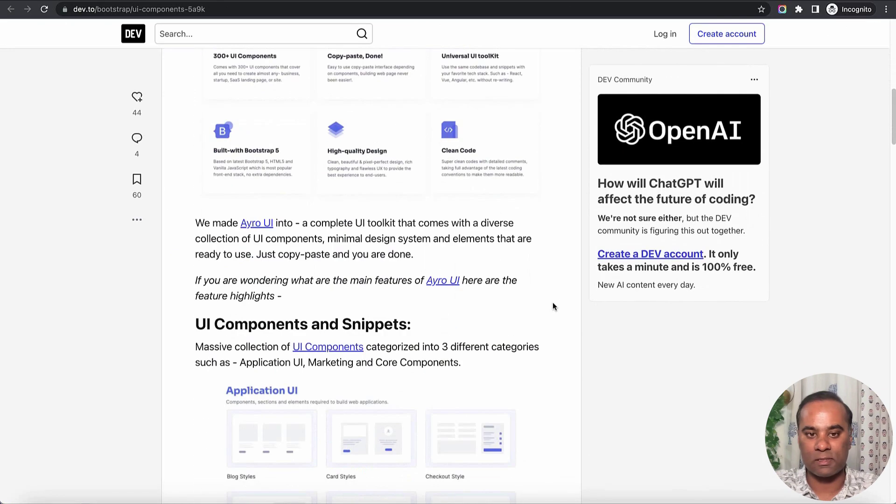
{"action": "scroll", "coordinate": [552, 302], "scroll_direction": "down", "scroll_amount": 6}
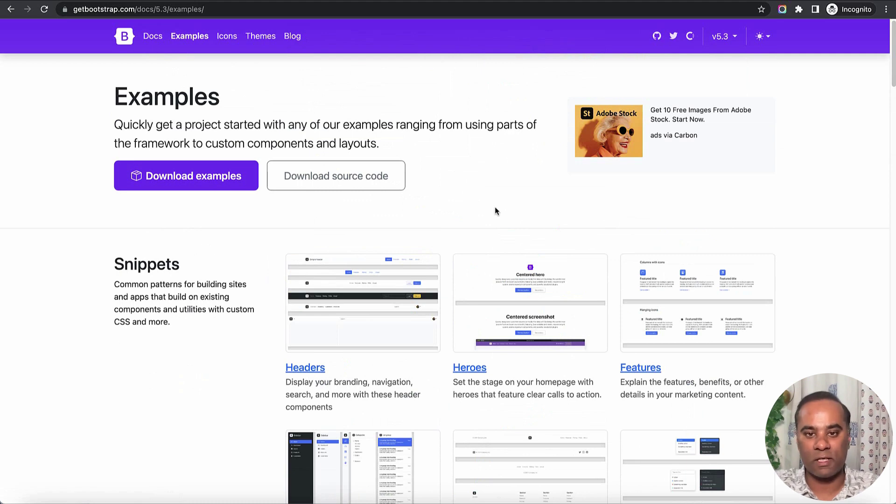
{"action": "left_click", "coordinate": [330, 344]}
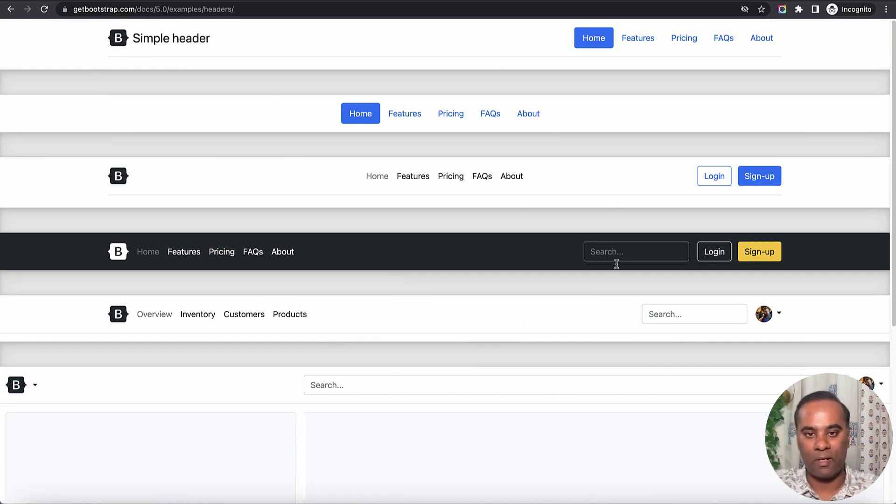
{"action": "left_click_drag", "start_coordinate": [104, 315], "coordinate": [512, 326]}
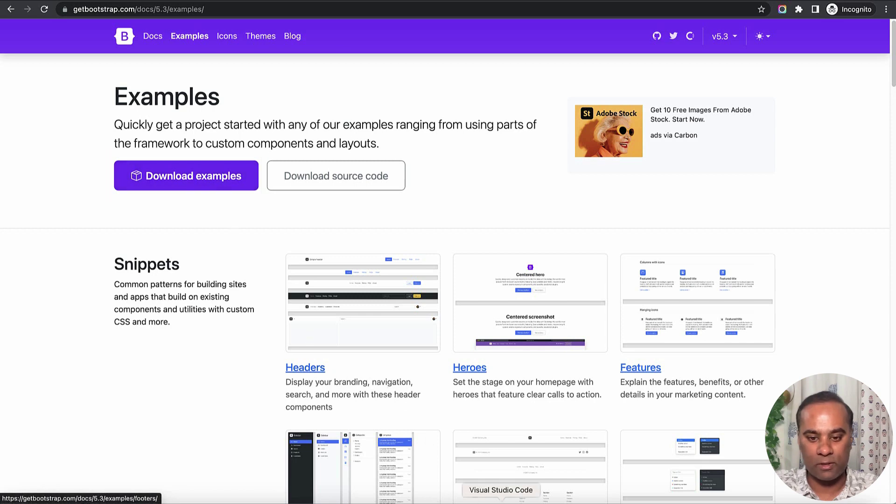
Step: Open headers/index.html in VS Code, then view the matching Headers example in the browser
{"action": "left_click", "coordinate": [501, 498]}
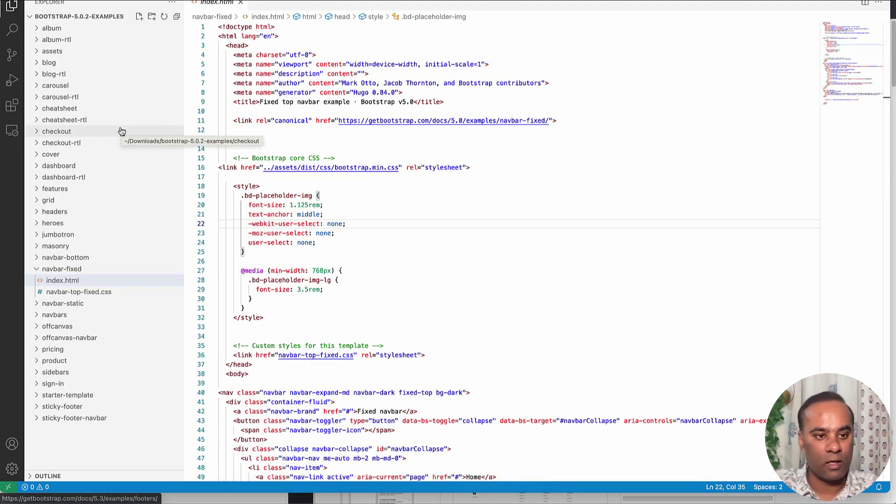
{"action": "left_click", "coordinate": [59, 268]}
{"action": "left_click", "coordinate": [54, 212]}
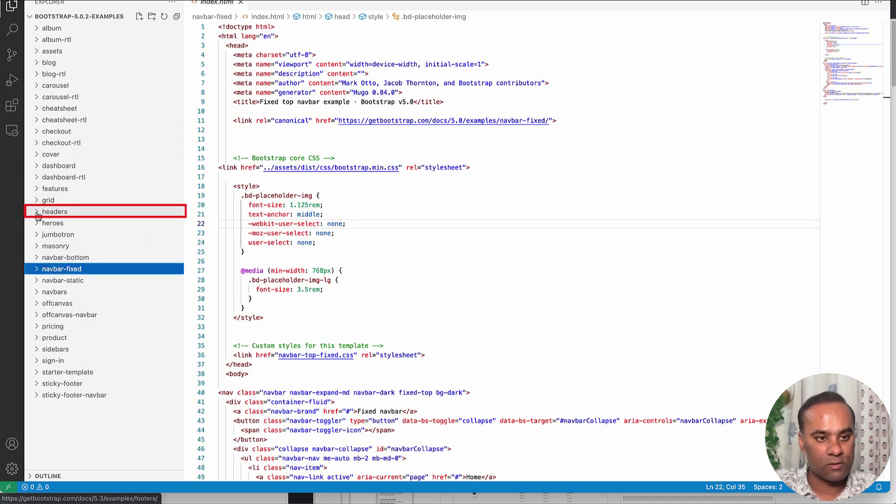
{"action": "left_click", "coordinate": [62, 234]}
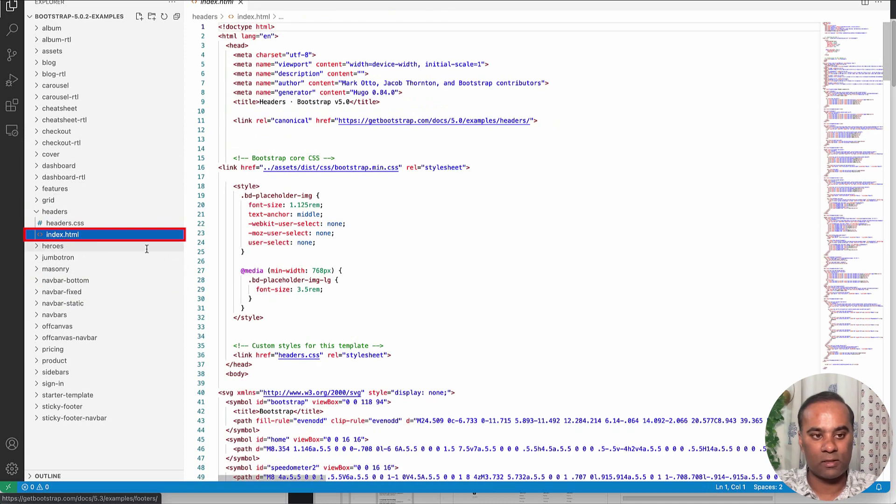
{"action": "scroll", "coordinate": [516, 237], "scroll_direction": "down", "scroll_amount": 10}
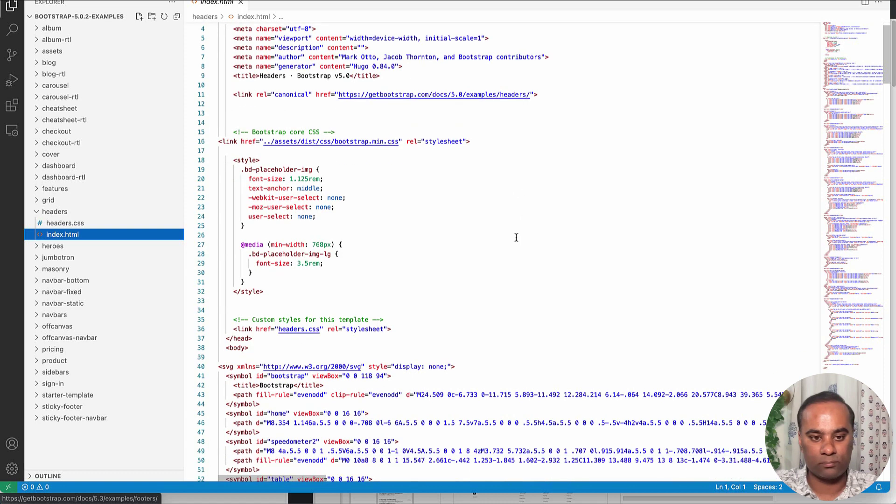
{"action": "key", "text": "super+Tab"}
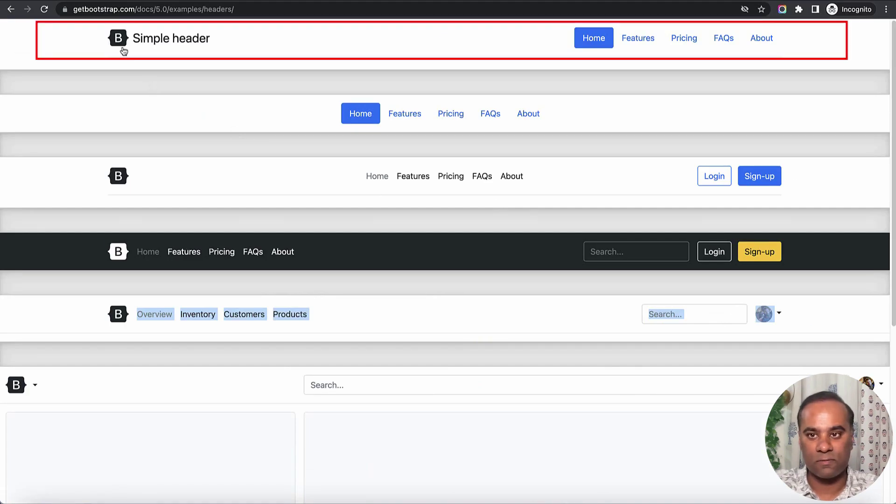
Step: Highlight the Simple header row and compare it against the headers index.html code
{"action": "left_click_drag", "start_coordinate": [86, 34], "coordinate": [782, 50]}
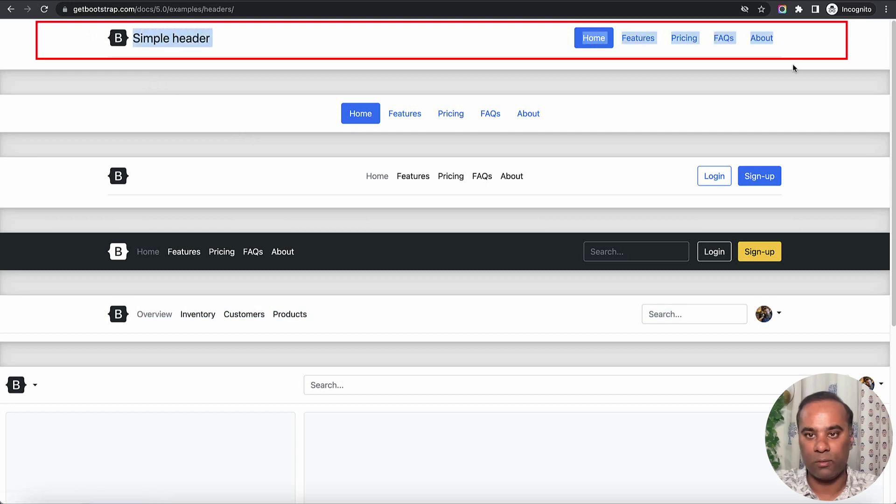
{"action": "left_click", "coordinate": [693, 89]}
{"action": "key", "text": "super+Tab"}
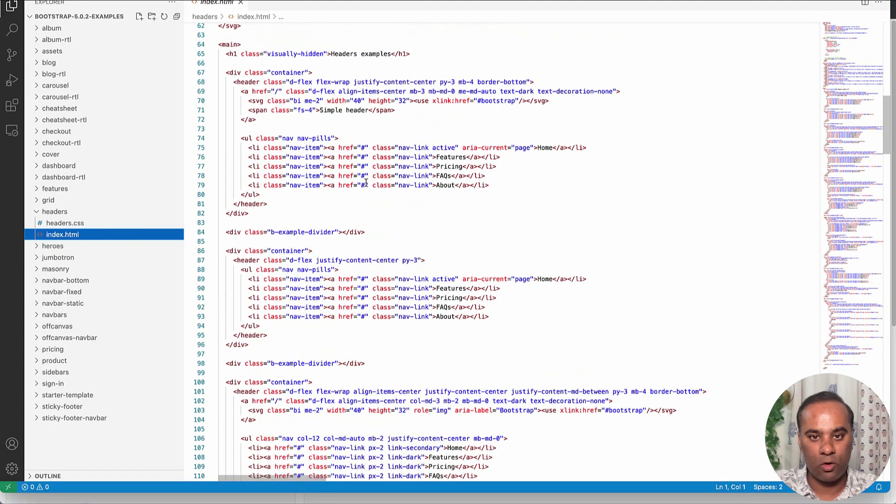
{"action": "key", "text": "super+Tab"}
Step: Inspect the page and copy the Simple header's div.container element in DevTools
{"action": "right_click", "coordinate": [383, 70]}
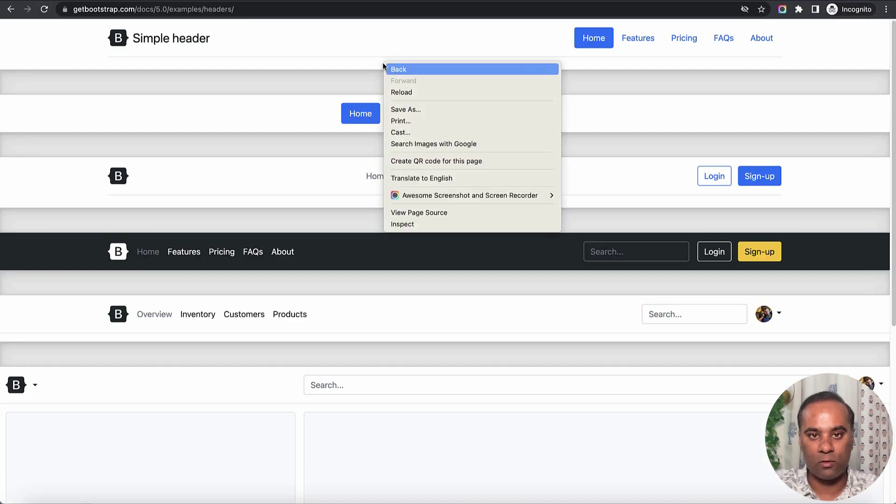
{"action": "left_click", "coordinate": [415, 223]}
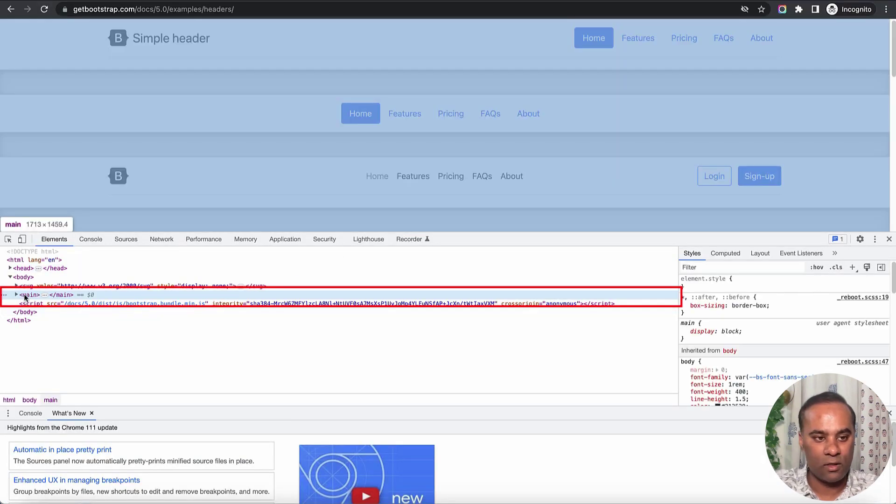
{"action": "left_click", "coordinate": [17, 294]}
{"action": "left_click", "coordinate": [37, 313]}
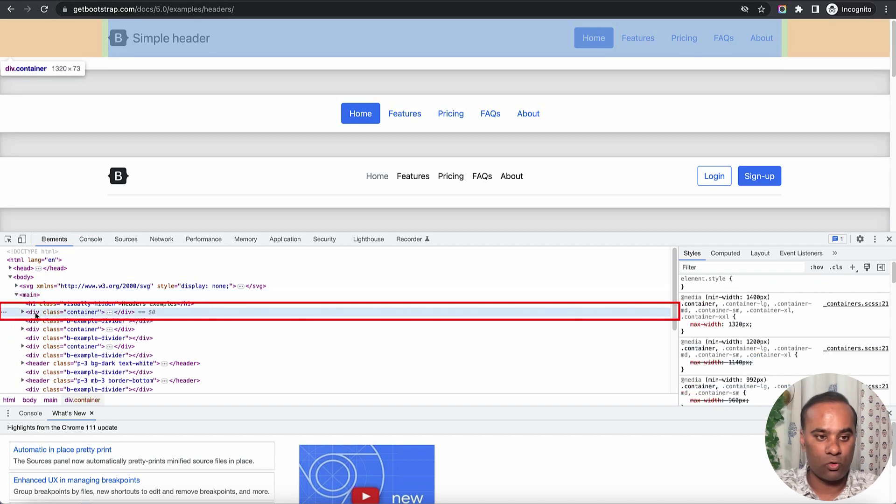
{"action": "left_click", "coordinate": [24, 311]}
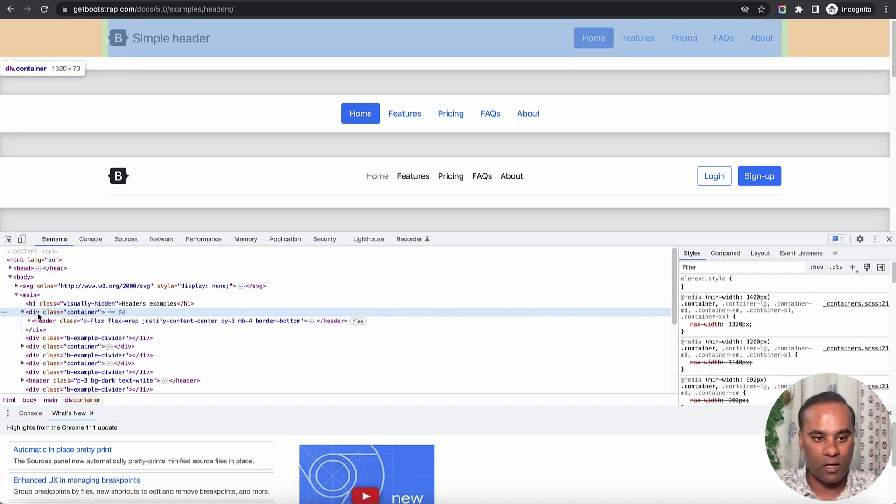
{"action": "left_click", "coordinate": [42, 322]}
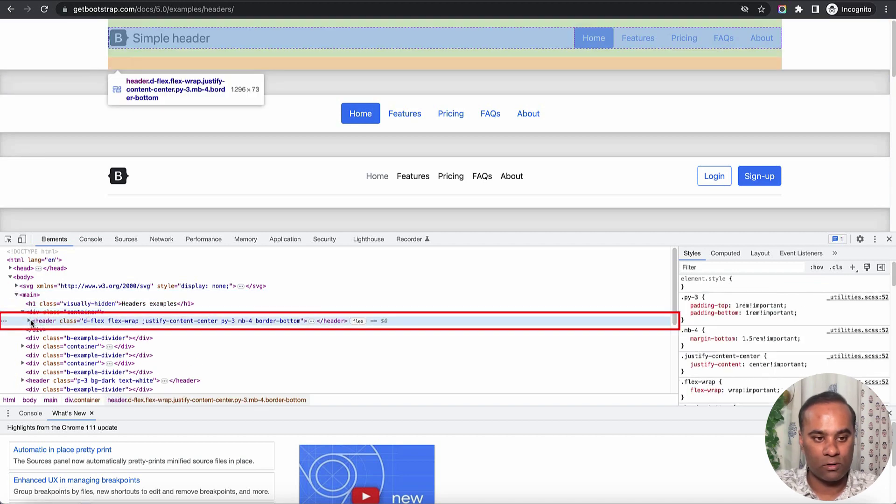
{"action": "left_click", "coordinate": [24, 312]}
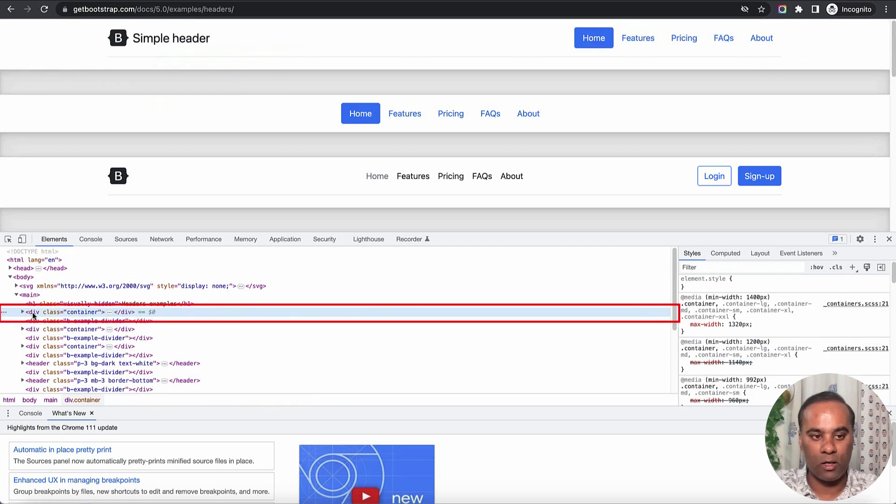
{"action": "right_click", "coordinate": [34, 316]}
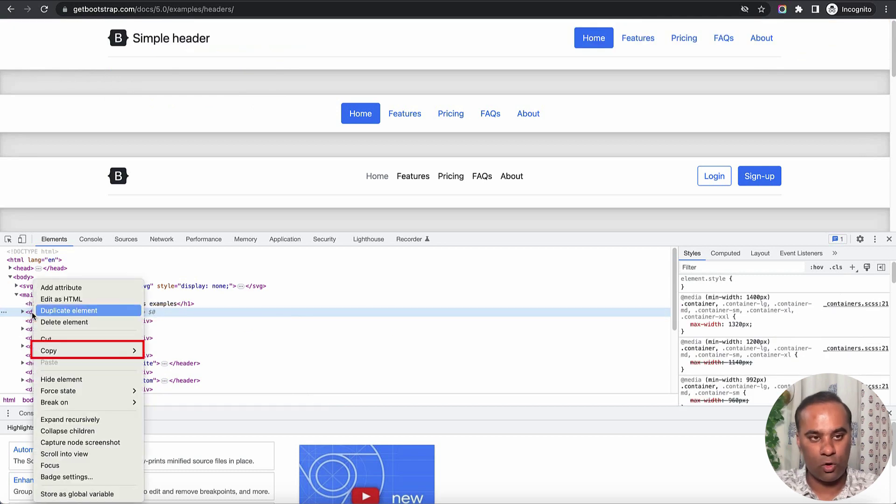
{"action": "mouse_move", "coordinate": [66, 354]}
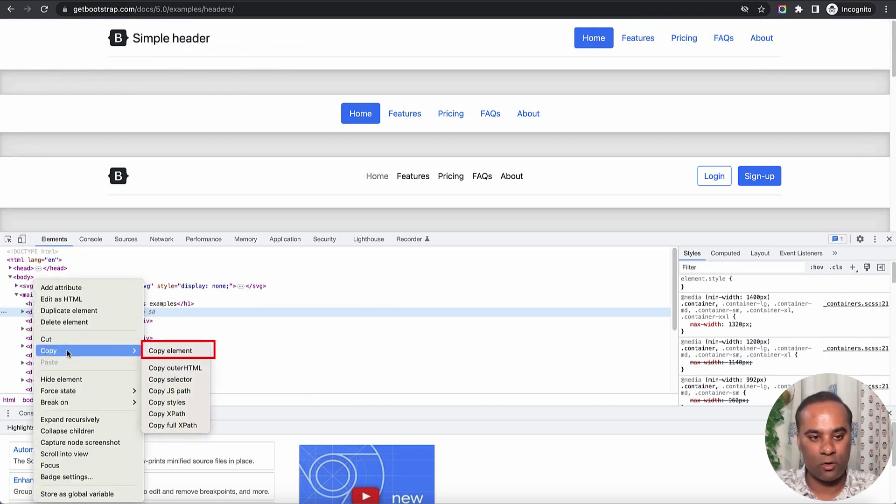
{"action": "left_click", "coordinate": [173, 351]}
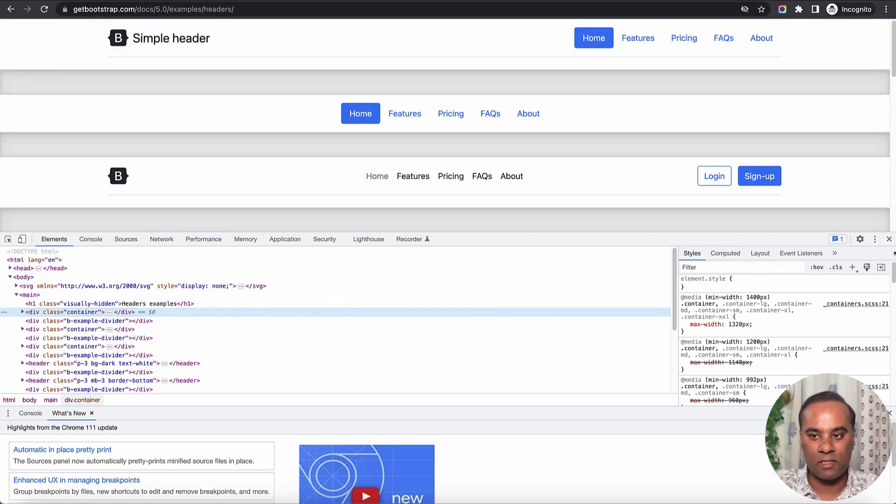
Step: Close DevTools and select the pre-built layout section in the DrapCode editor
{"action": "left_click", "coordinate": [888, 239]}
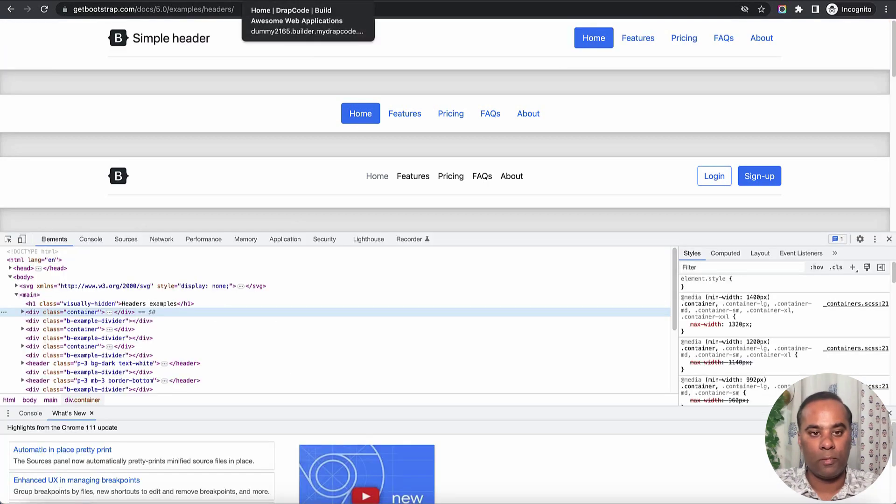
{"action": "left_click", "coordinate": [292, 11]}
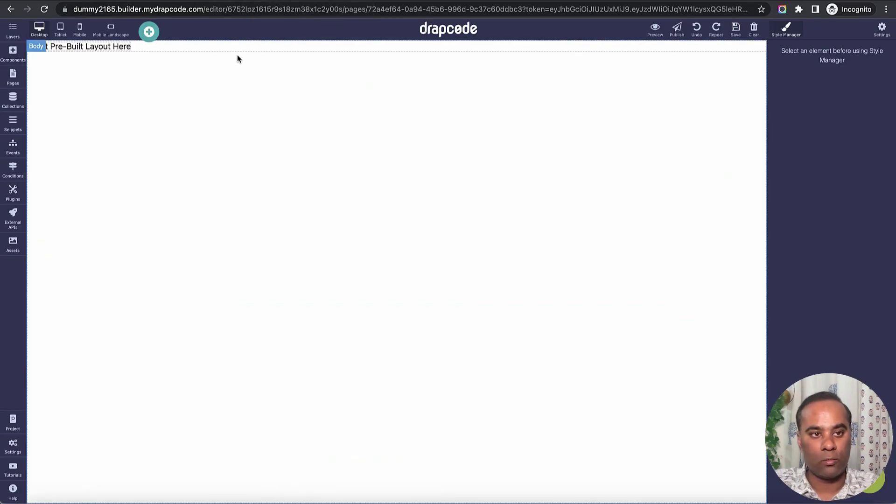
{"action": "left_click", "coordinate": [320, 50]}
Step: Clear all content from the DrapCode canvas after the layout section refuses deletion
{"action": "left_click", "coordinate": [746, 58]}
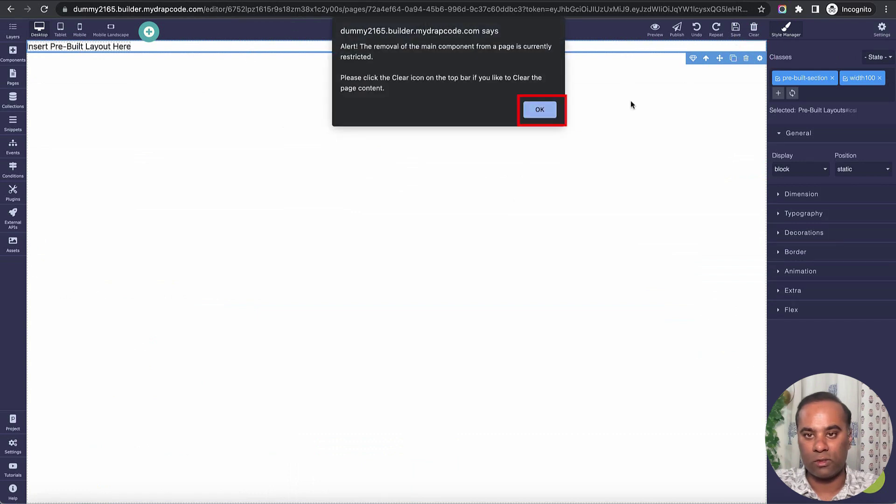
{"action": "left_click", "coordinate": [539, 109]}
{"action": "left_click", "coordinate": [752, 30]}
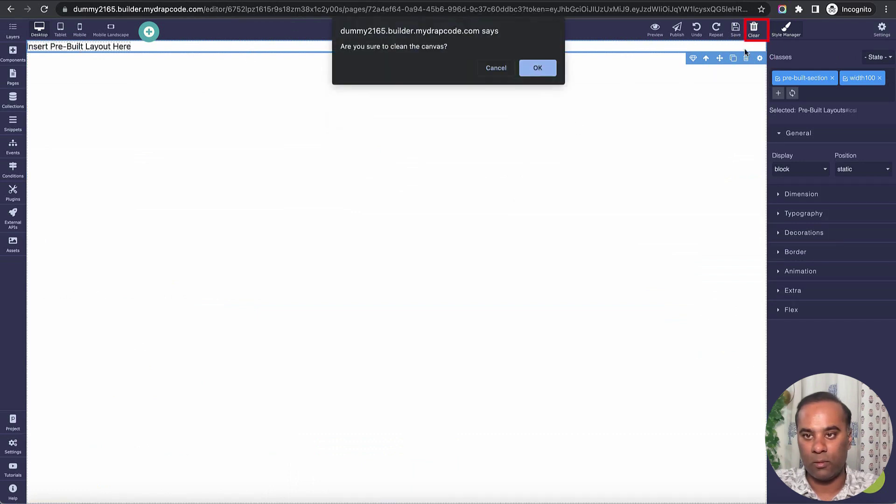
{"action": "left_click", "coordinate": [537, 68]}
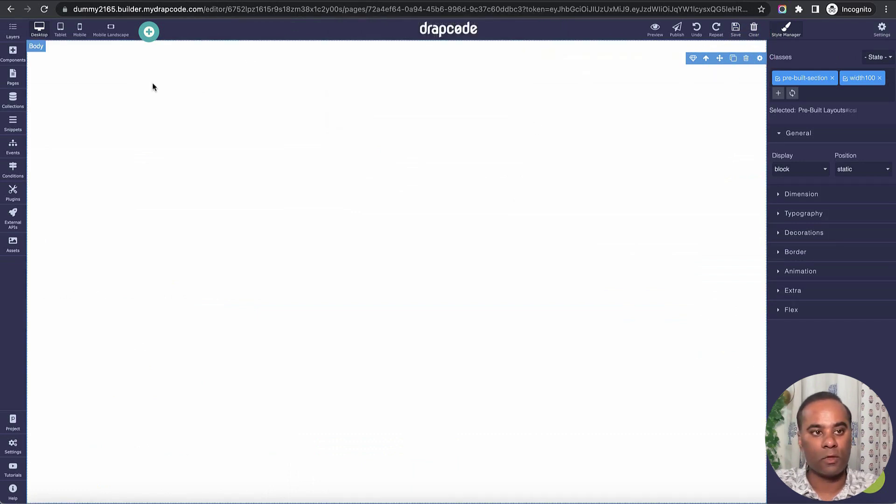
Step: Add a Custom HTML Code block and embed the copied Simple header markup in it
{"action": "left_click", "coordinate": [12, 52]}
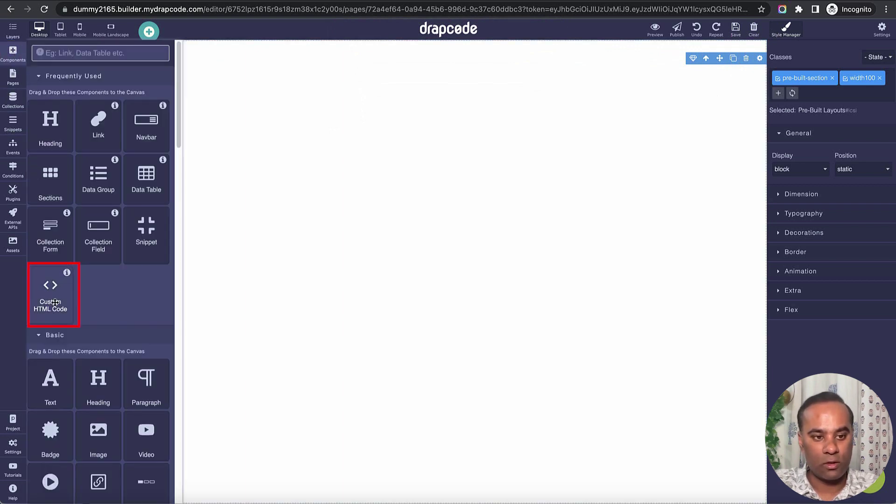
{"action": "left_click_drag", "start_coordinate": [55, 303], "coordinate": [270, 310]}
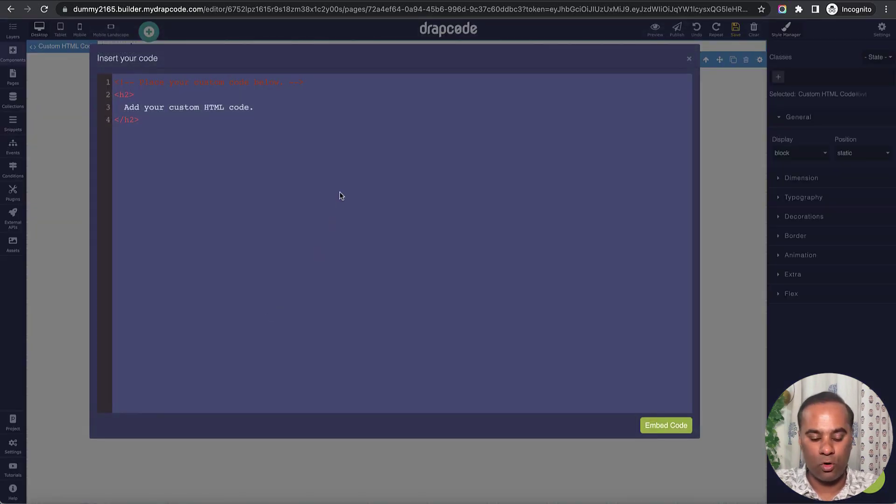
{"action": "key", "text": "ctrl+a"}
{"action": "key", "text": "BackSpace"}
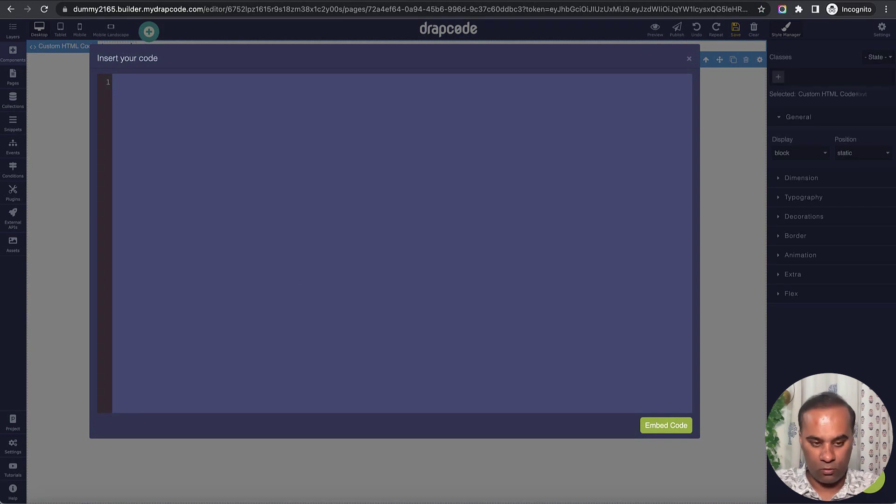
{"action": "key", "text": "ctrl+v"}
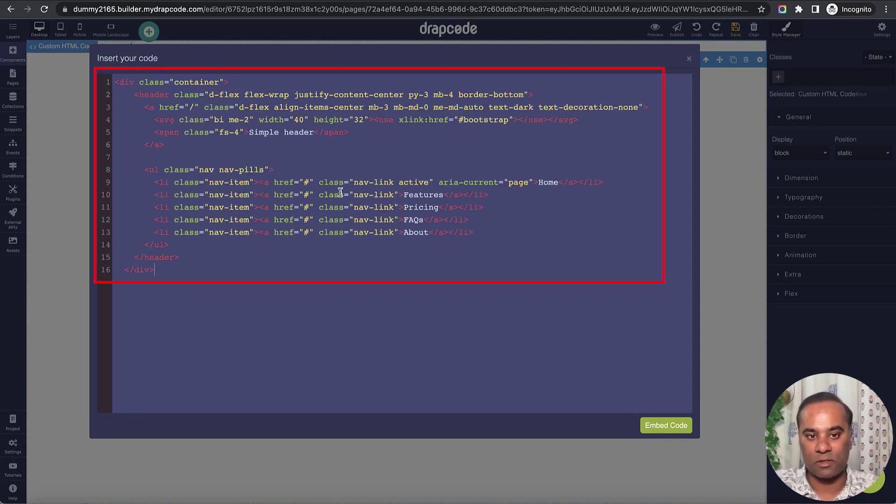
{"action": "left_click", "coordinate": [667, 425]}
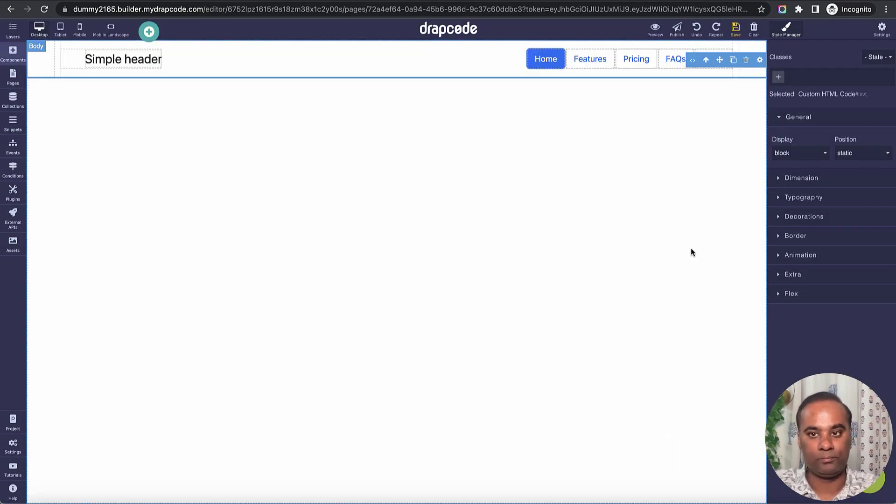
Step: Check the header's logo, save the page, and preview the live Simple header
{"action": "left_click", "coordinate": [658, 128]}
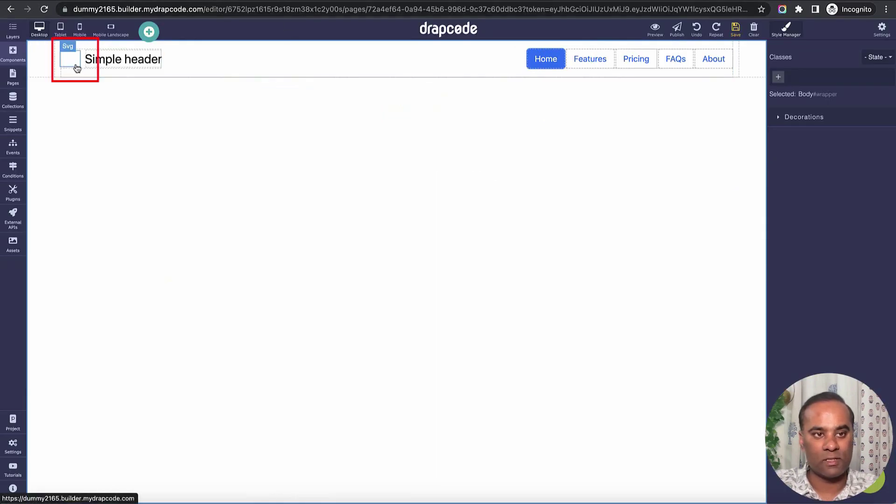
{"action": "left_click", "coordinate": [77, 68]}
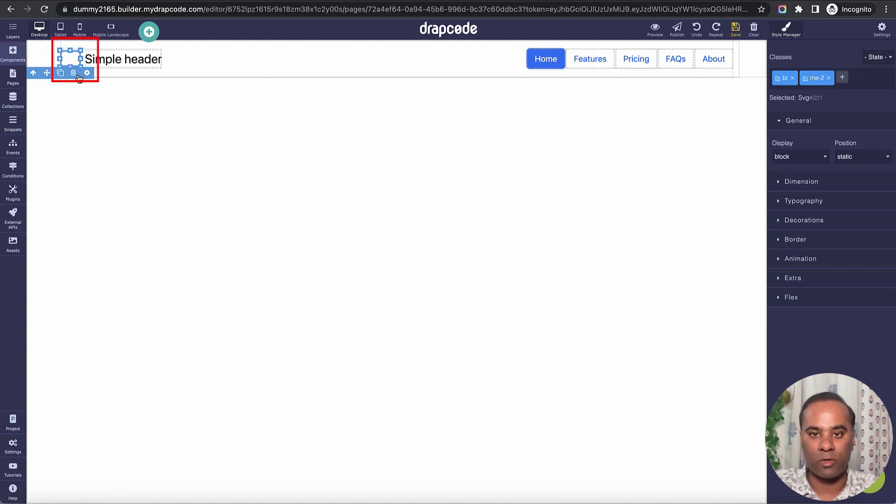
{"action": "left_click", "coordinate": [736, 29]}
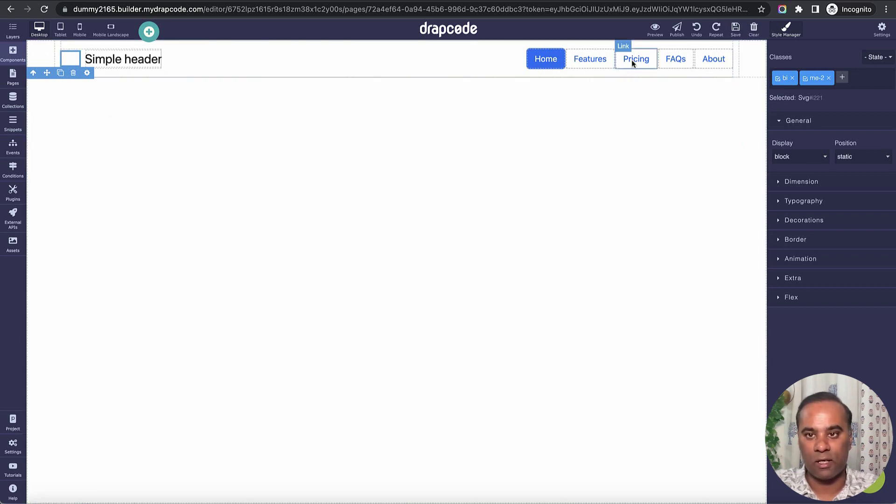
{"action": "left_click", "coordinate": [656, 30]}
{"action": "left_click_drag", "start_coordinate": [129, 62], "coordinate": [336, 103]}
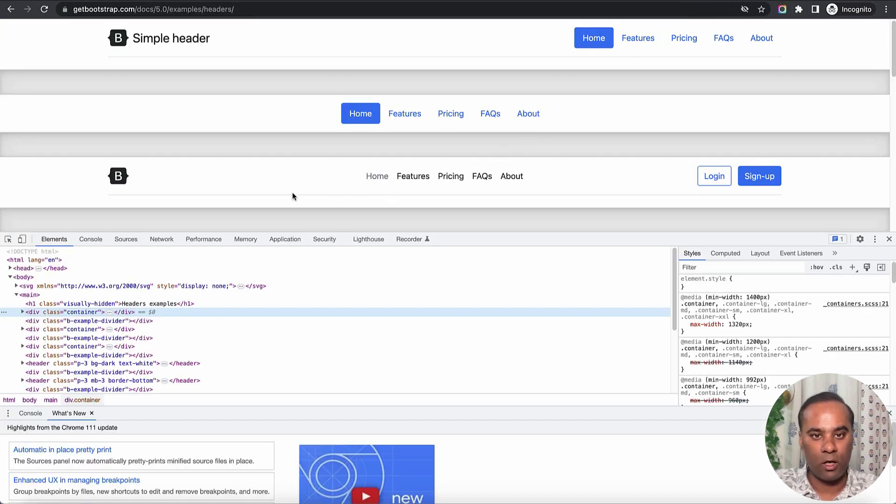
Step: Scroll to the second header and try out its profile dropdown
{"action": "scroll", "coordinate": [292, 196], "scroll_direction": "down", "scroll_amount": 2}
{"action": "scroll", "coordinate": [292, 196], "scroll_direction": "down", "scroll_amount": 5}
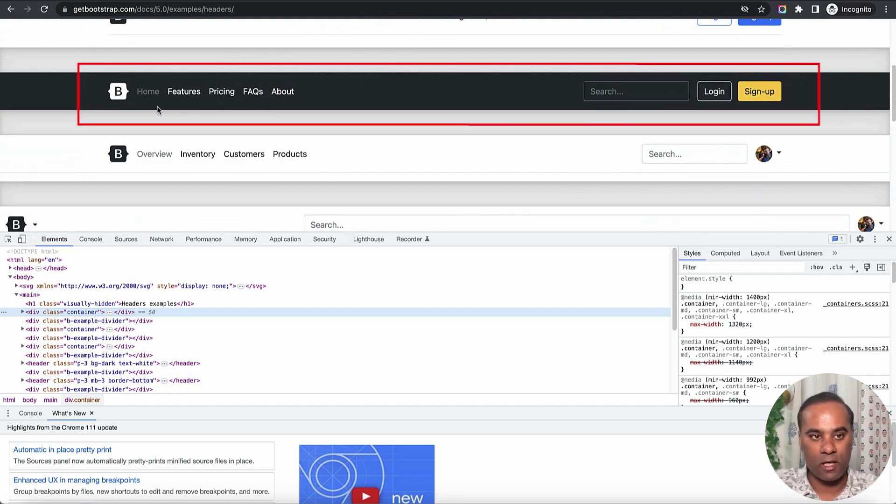
{"action": "right_click", "coordinate": [334, 92]}
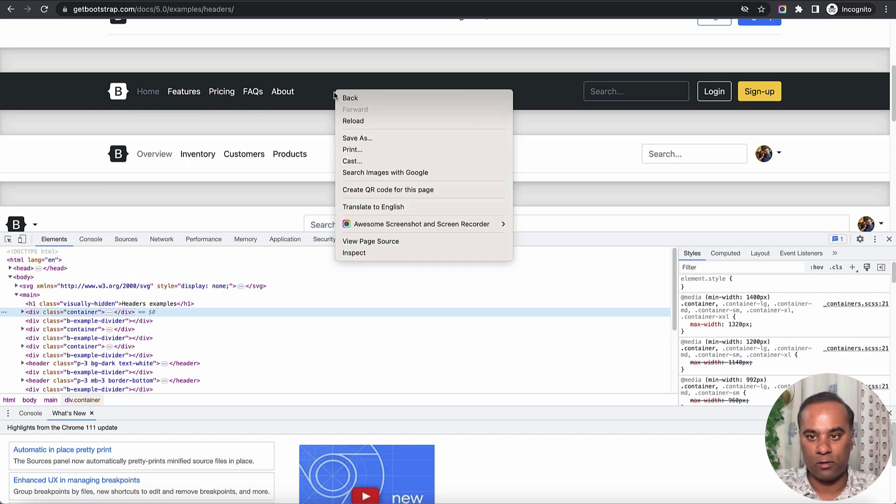
{"action": "left_click", "coordinate": [785, 158]}
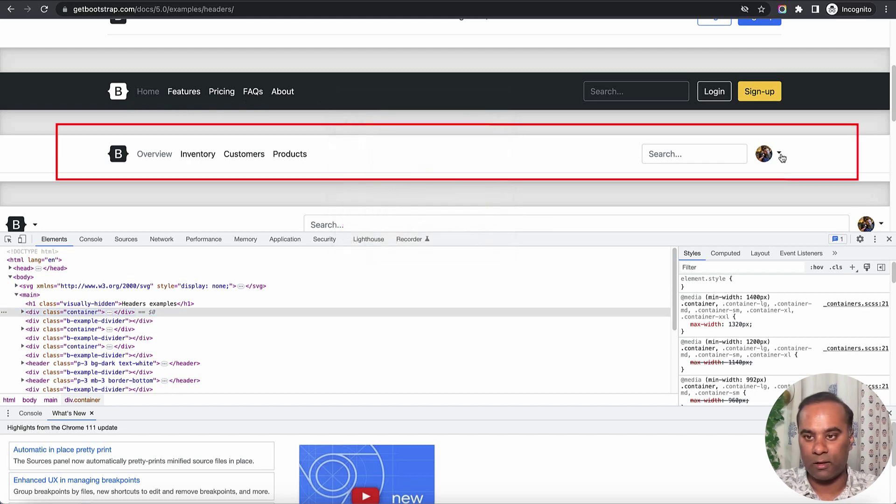
{"action": "left_click", "coordinate": [782, 158]}
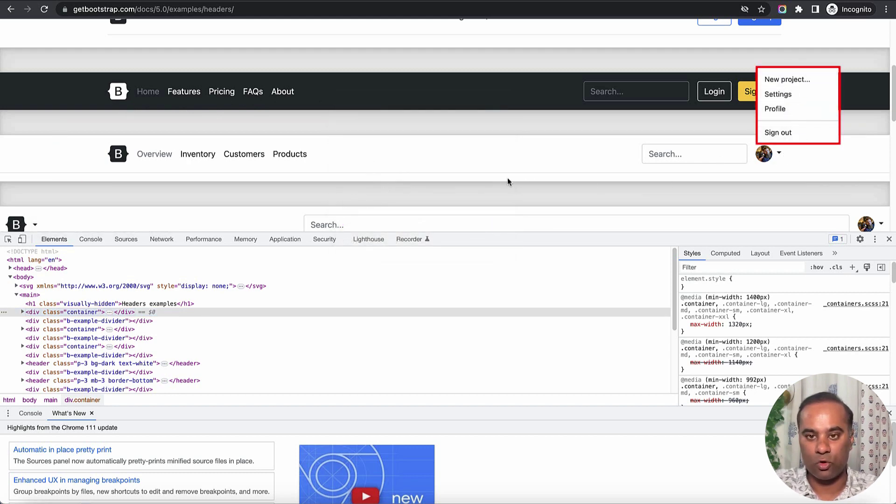
{"action": "scroll", "coordinate": [490, 179], "scroll_direction": "down", "scroll_amount": 1}
{"action": "left_click", "coordinate": [200, 164]}
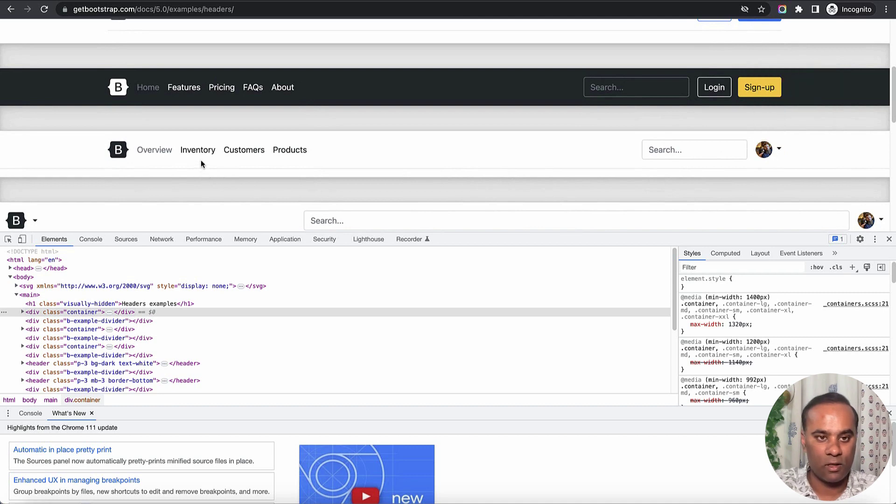
Step: Inspect the Inventory link and copy the header.p-3.mb-3.border-bottom element's markup
{"action": "right_click", "coordinate": [200, 153]}
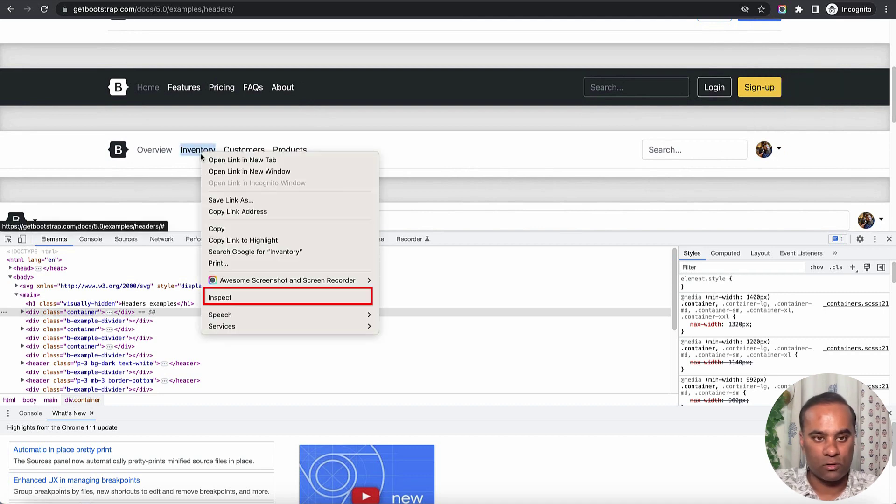
{"action": "left_click", "coordinate": [241, 297]}
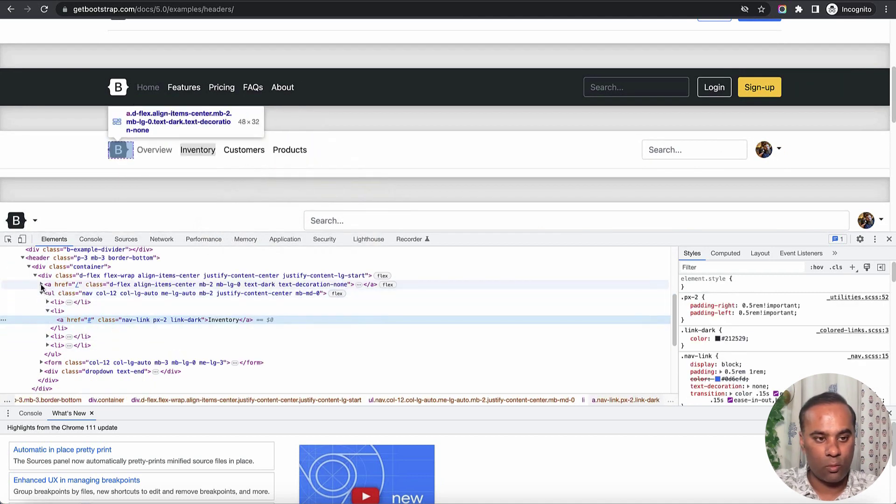
{"action": "left_click", "coordinate": [23, 258]}
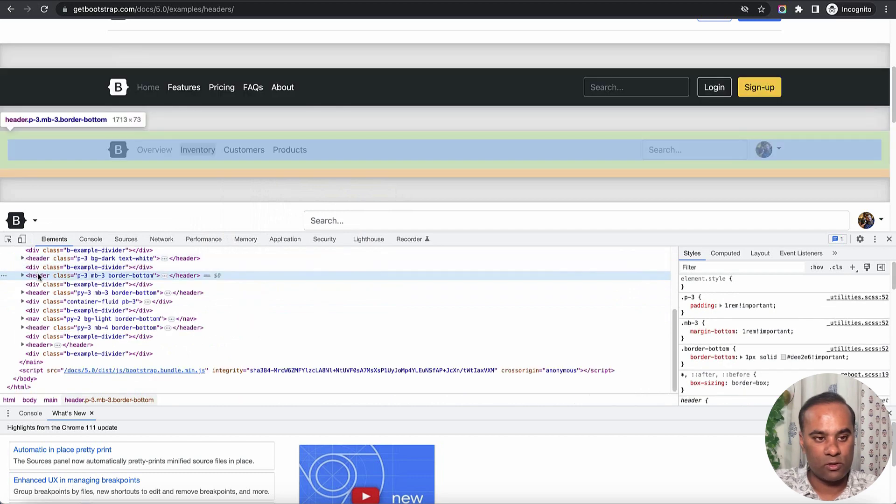
{"action": "scroll", "coordinate": [41, 278], "scroll_direction": "up", "scroll_amount": 1}
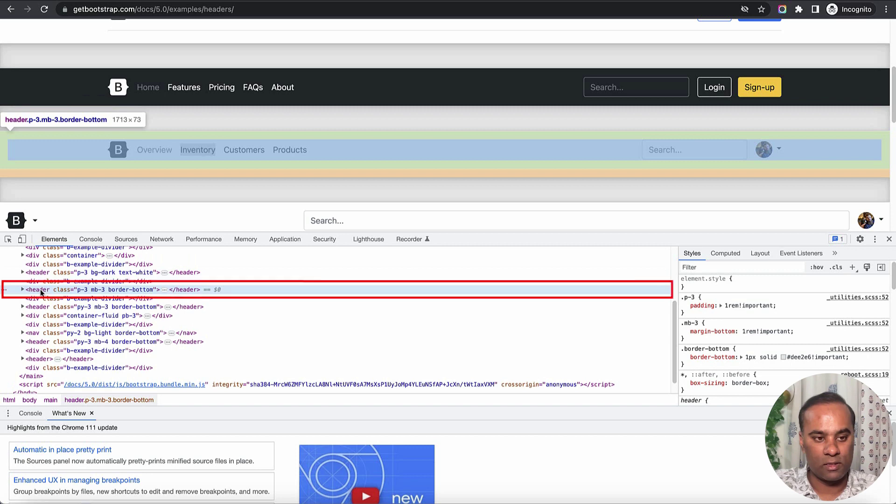
{"action": "right_click", "coordinate": [43, 292]}
{"action": "mouse_move", "coordinate": [68, 349]}
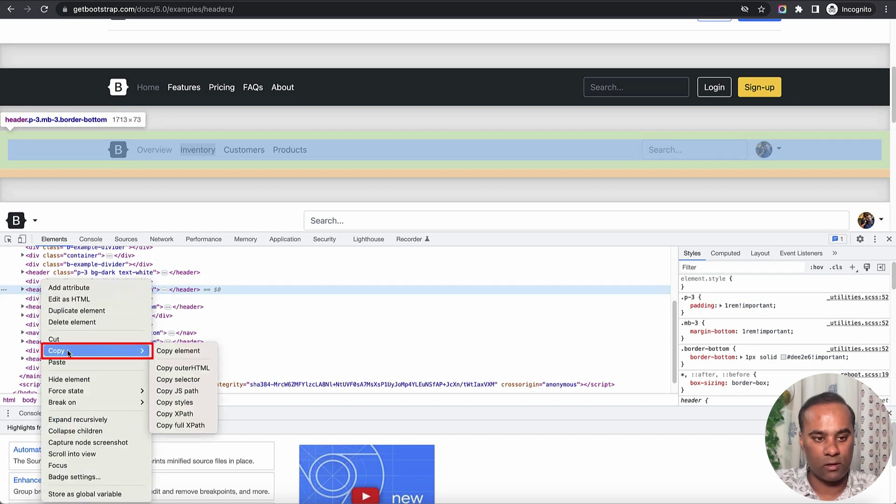
{"action": "left_click", "coordinate": [184, 351]}
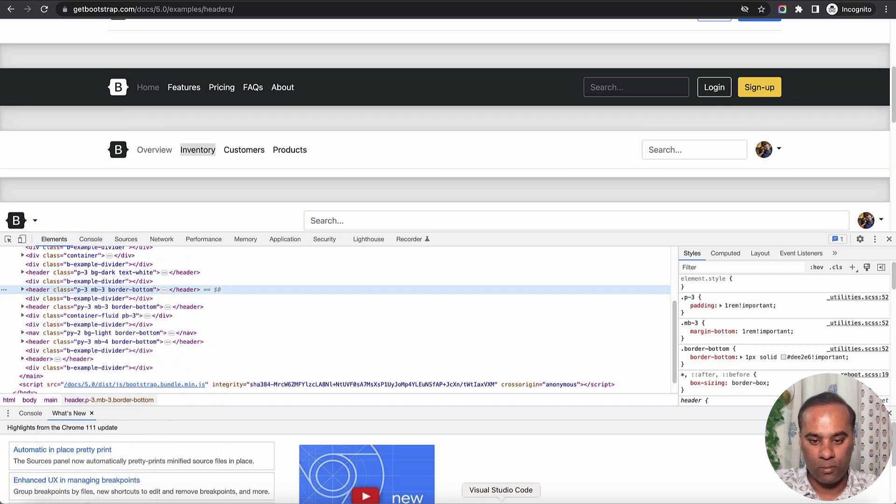
{"action": "left_click", "coordinate": [501, 499]}
Step: Select the header markup on lines 188–224 of index.html and return to Chrome
{"action": "scroll", "coordinate": [285, 282], "scroll_direction": "down", "scroll_amount": 20}
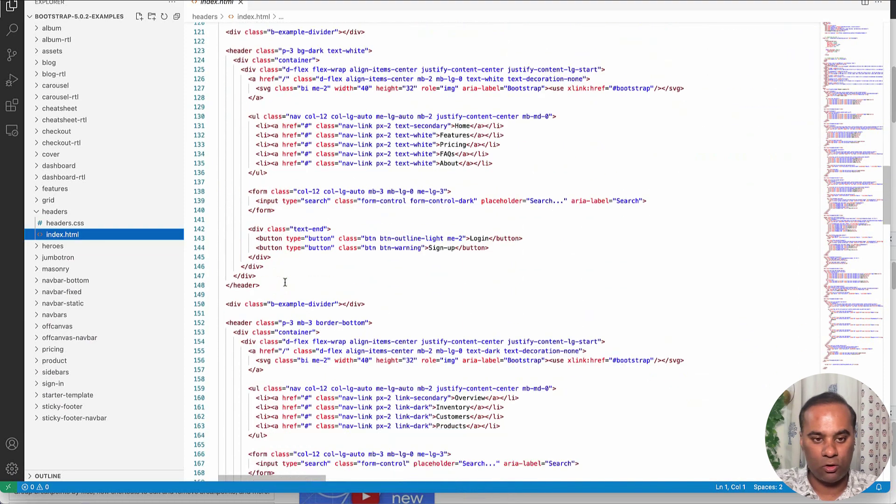
{"action": "left_click_drag", "start_coordinate": [219, 114], "coordinate": [261, 414]}
{"action": "scroll", "coordinate": [431, 358], "scroll_direction": "down", "scroll_amount": 8}
{"action": "scroll", "coordinate": [430, 358], "scroll_direction": "down", "scroll_amount": 3}
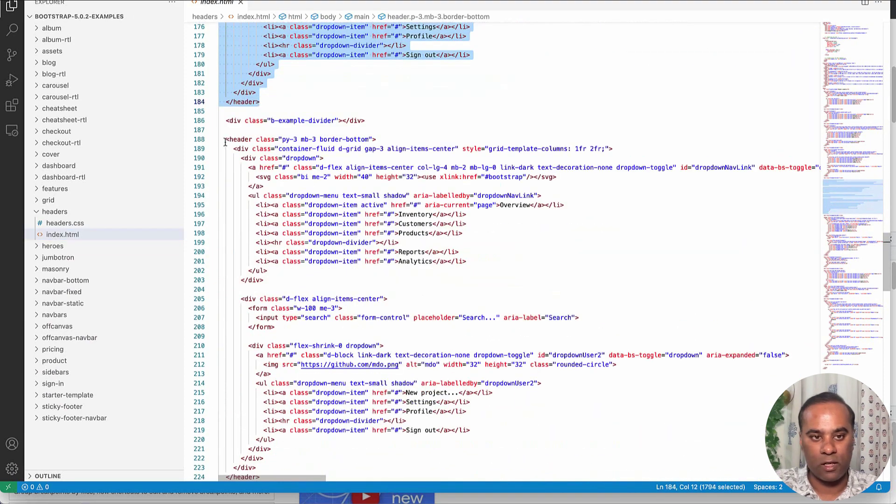
{"action": "left_click_drag", "start_coordinate": [225, 139], "coordinate": [340, 449]}
{"action": "scroll", "coordinate": [327, 429], "scroll_direction": "down", "scroll_amount": 3}
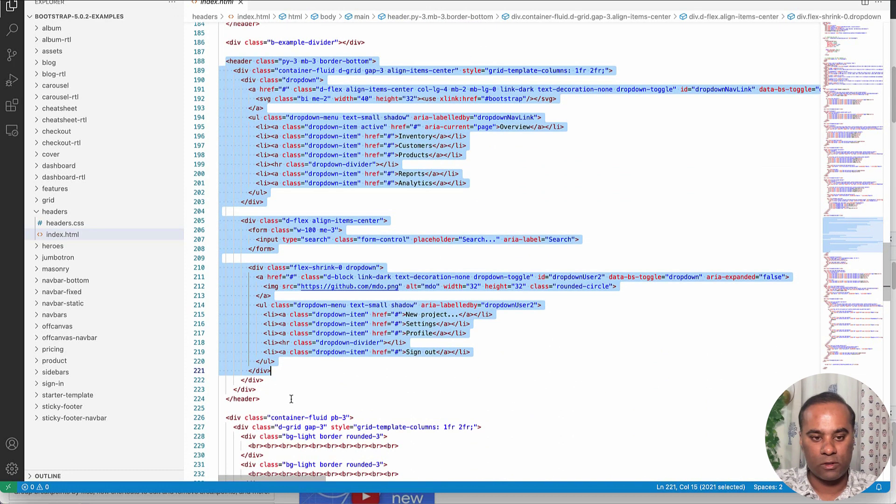
{"action": "mouse_move", "coordinate": [290, 399]}
{"action": "left_mouse_down"}
{"action": "mouse_move", "coordinate": [187, 114]}
{"action": "mouse_move", "coordinate": [185, 65]}
{"action": "left_mouse_up"}
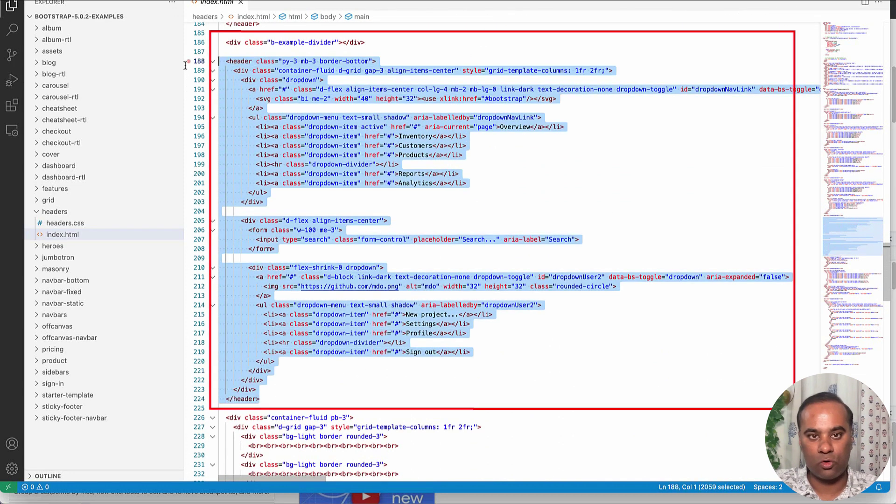
{"action": "key", "text": "super+Tab"}
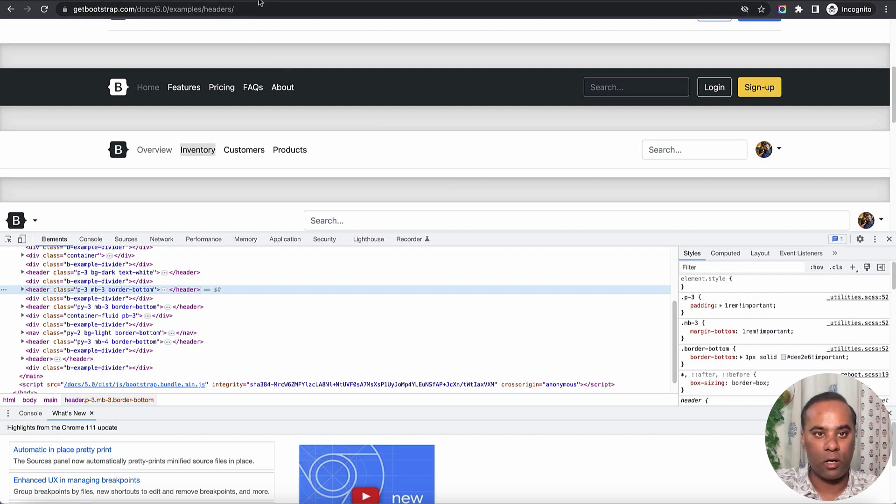
Step: Clear the existing Simple header from the DrapCode canvas
{"action": "key", "text": "ctrl+Tab"}
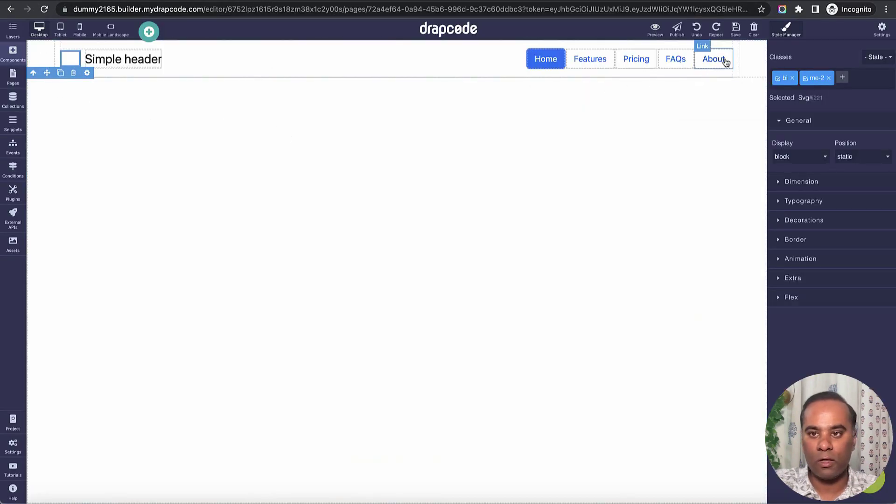
{"action": "left_click", "coordinate": [753, 29]}
{"action": "left_click", "coordinate": [537, 68]}
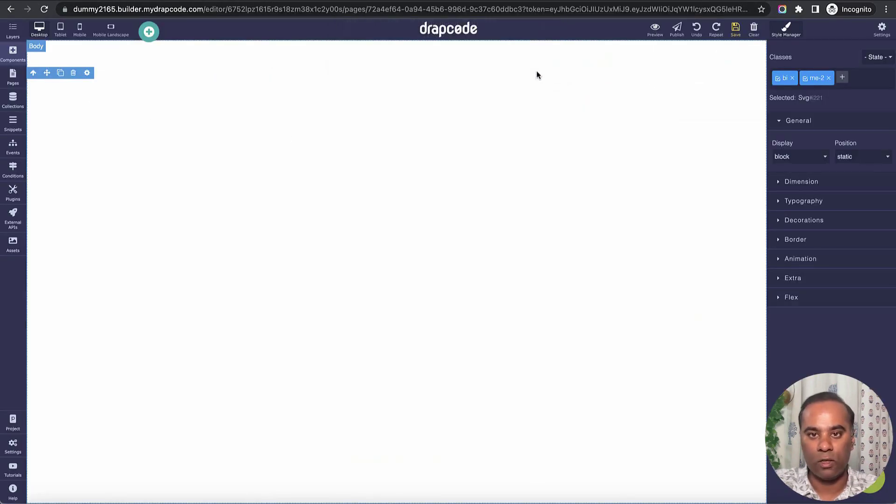
Step: Add a Custom HTML Code block containing the pasted Bootstrap header markup
{"action": "left_click", "coordinate": [13, 54]}
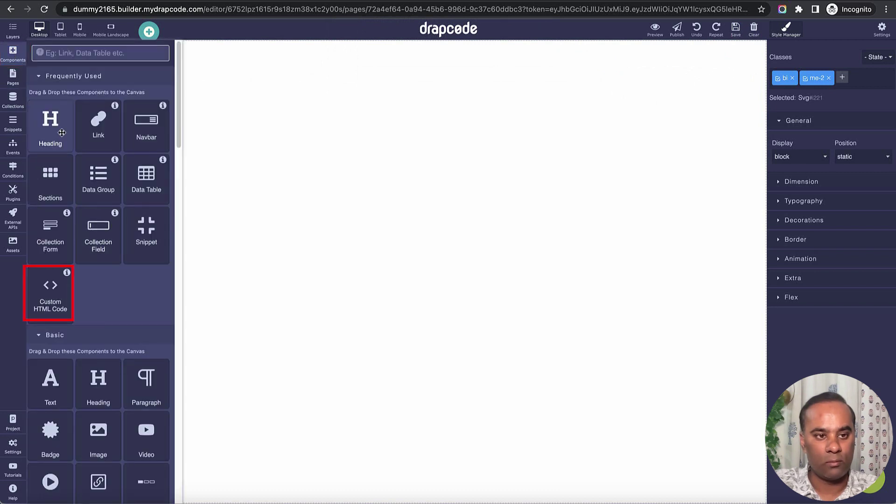
{"action": "left_click_drag", "start_coordinate": [50, 291], "coordinate": [248, 285]}
{"action": "key", "text": "super+a"}
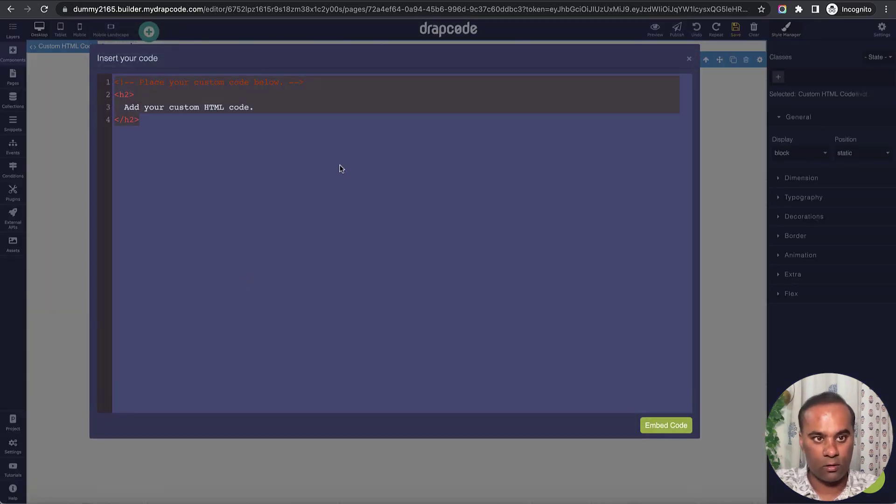
{"action": "key", "text": "super+v"}
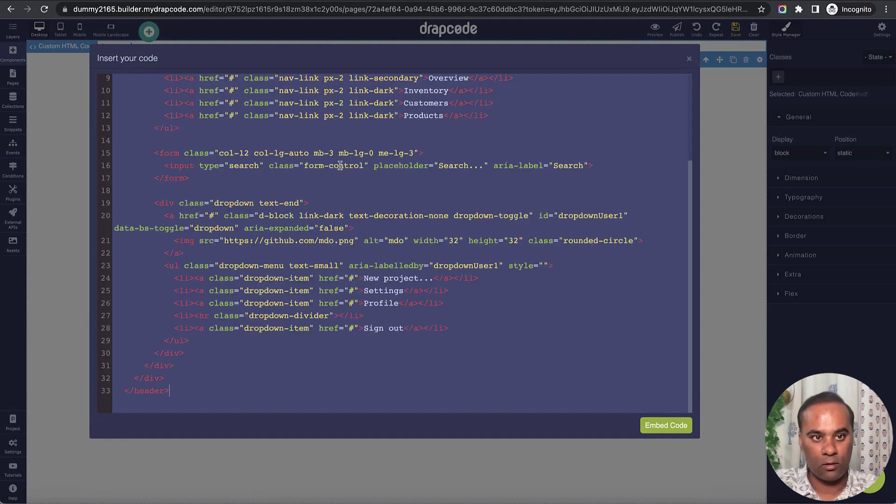
{"action": "left_click", "coordinate": [666, 425]}
{"action": "left_click", "coordinate": [552, 222]}
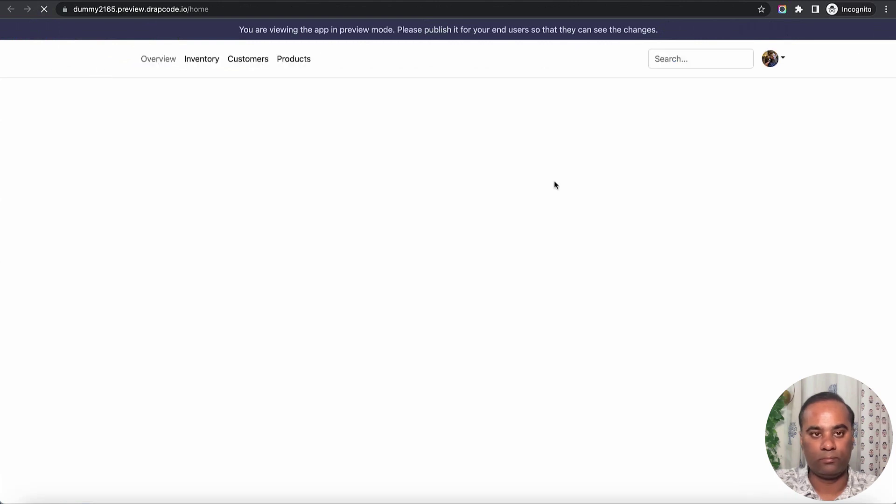
{"action": "left_click", "coordinate": [785, 59]}
{"action": "left_click", "coordinate": [776, 63]}
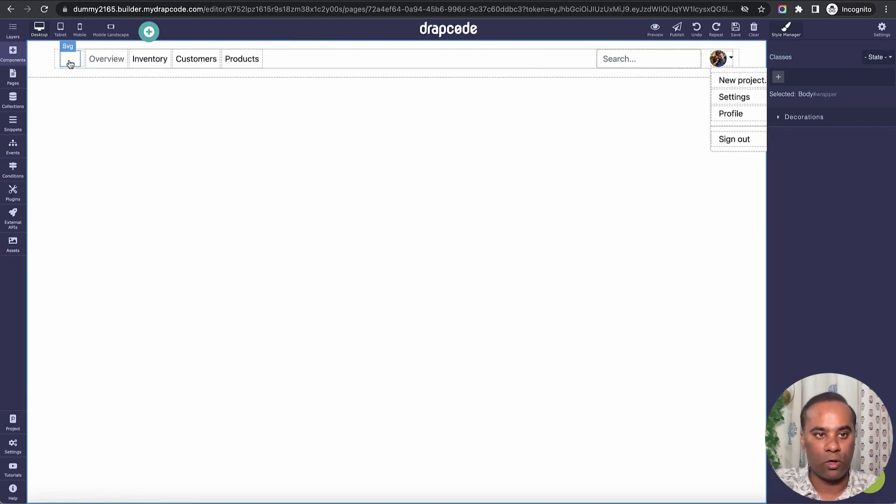
Step: Upload DrapCode-Asset 64@4x (1).png from Downloads to the project assets
{"action": "left_click", "coordinate": [12, 245]}
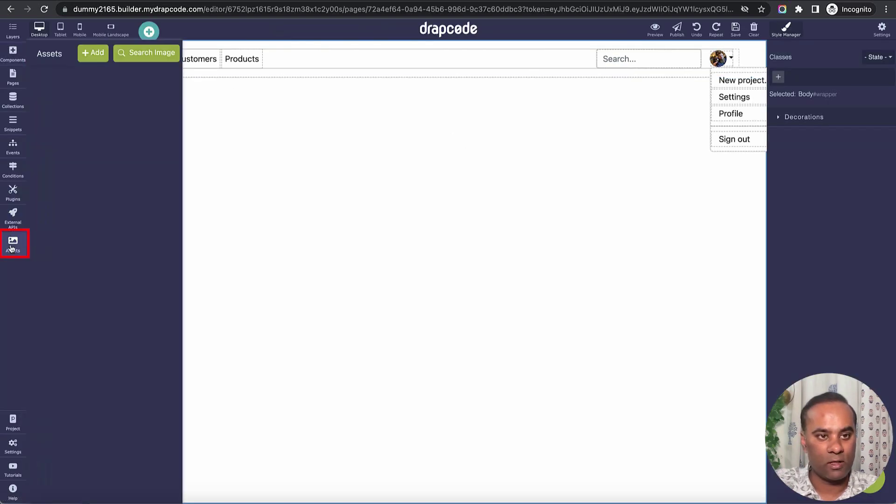
{"action": "left_click", "coordinate": [99, 56]}
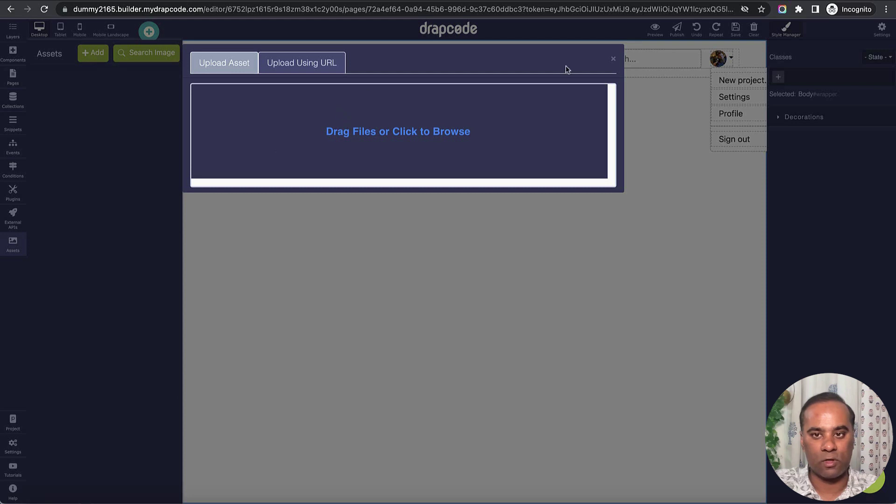
{"action": "left_click", "coordinate": [613, 62]}
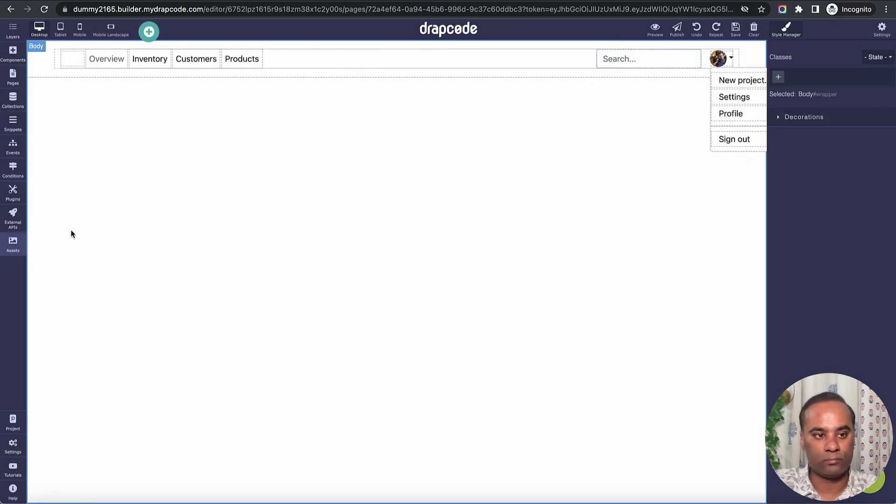
{"action": "left_click", "coordinate": [12, 244]}
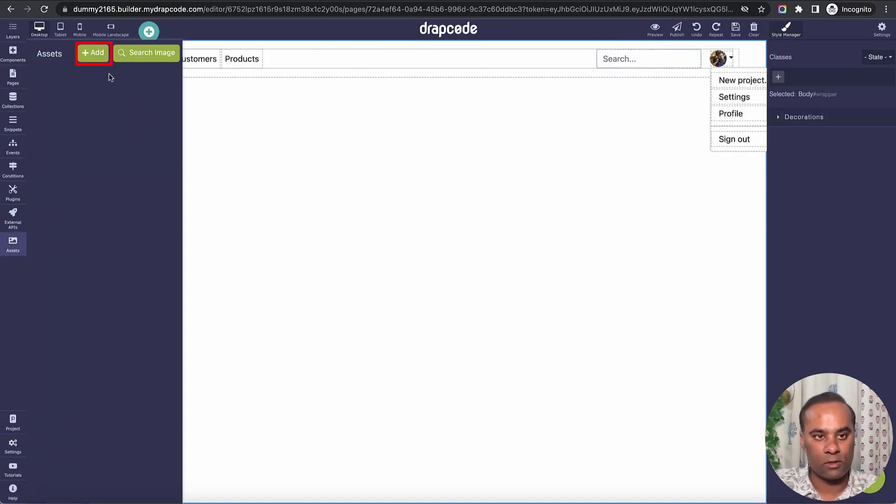
{"action": "left_click", "coordinate": [93, 52]}
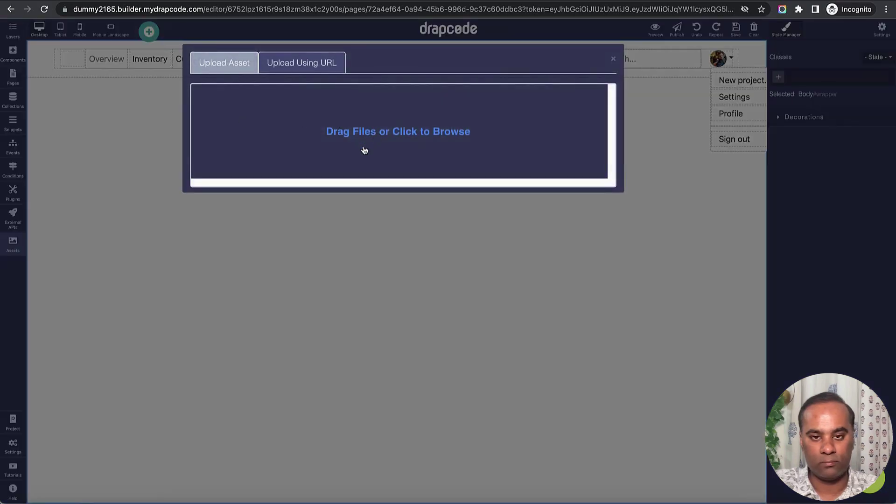
{"action": "left_click", "coordinate": [415, 183]}
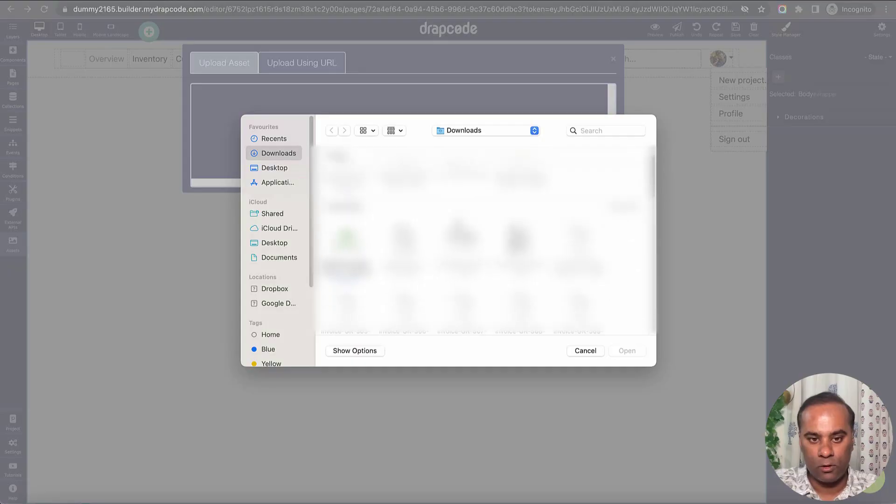
{"action": "left_click", "coordinate": [525, 238]}
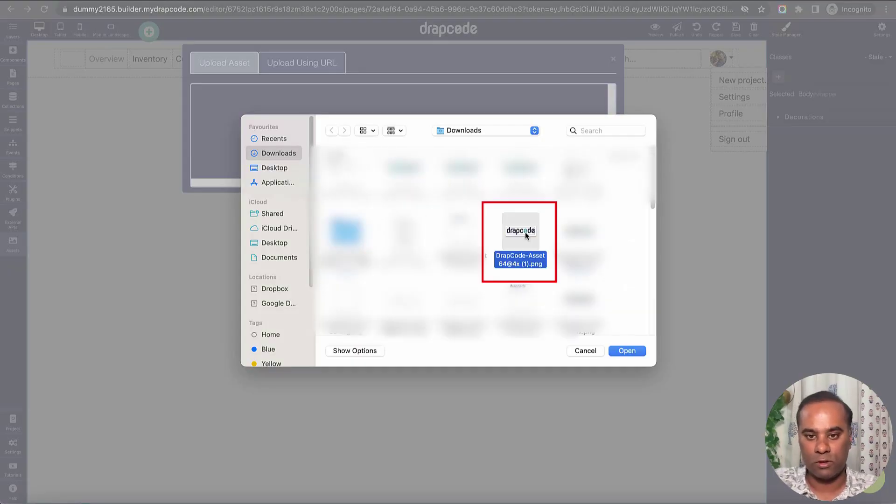
{"action": "left_click", "coordinate": [627, 351]}
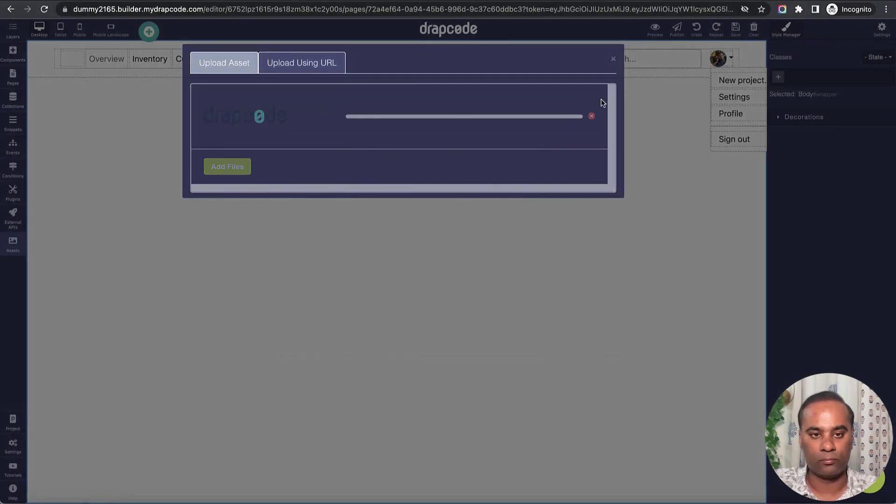
{"action": "left_click", "coordinate": [613, 61]}
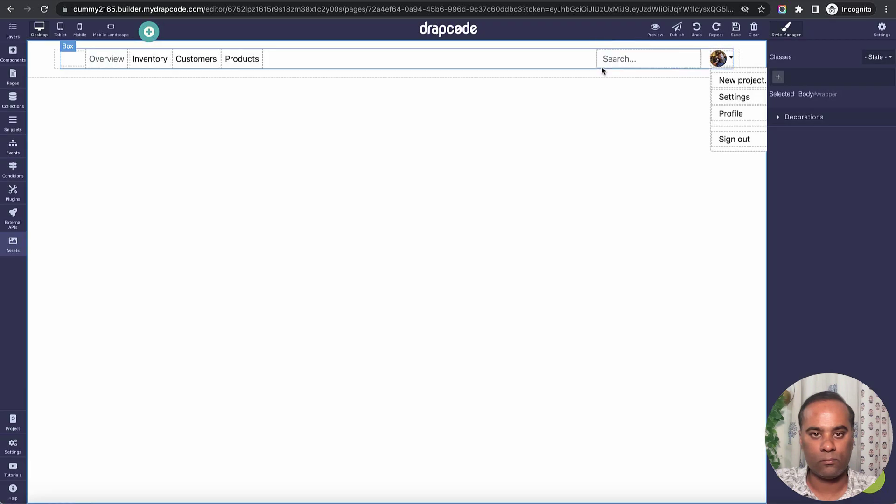
Step: Inspect the empty icon and container at the navbar's start
{"action": "left_click", "coordinate": [73, 63]}
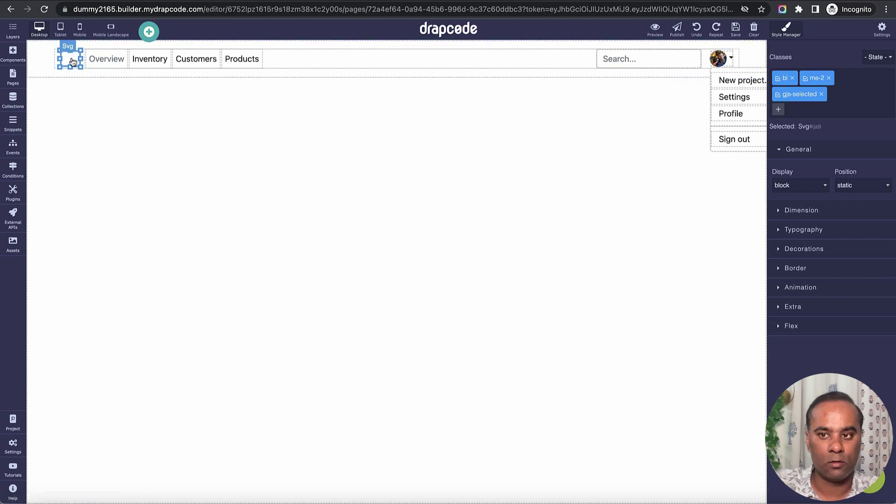
{"action": "left_click", "coordinate": [56, 58]}
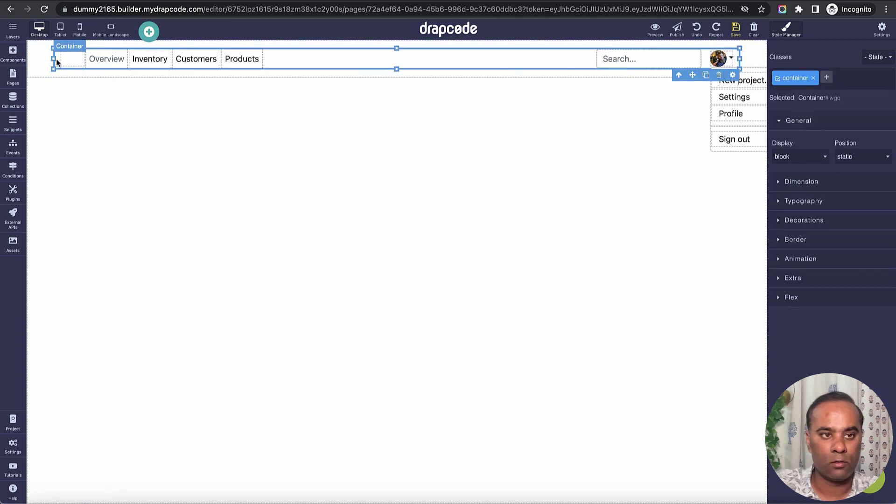
{"action": "left_click", "coordinate": [73, 66]}
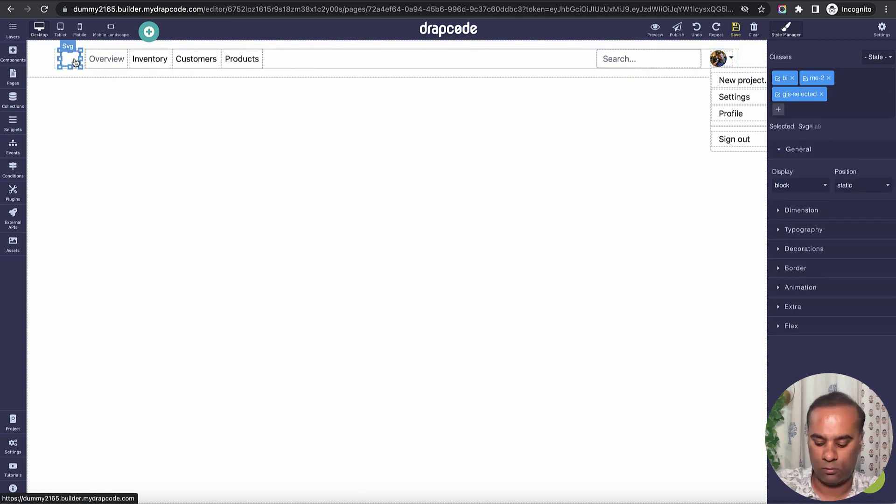
{"action": "left_click", "coordinate": [75, 62]}
Step: Drag the drapcode logo from Assets into the top navbar and shrink it
{"action": "left_click", "coordinate": [75, 62]}
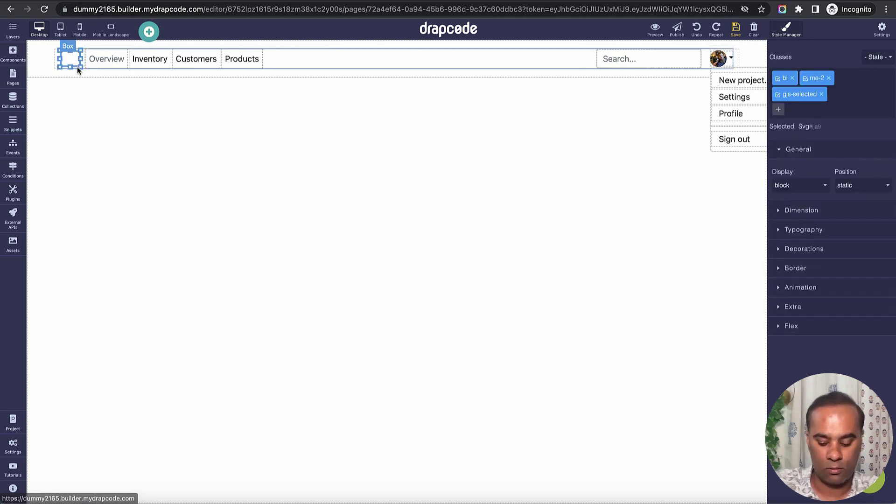
{"action": "left_click", "coordinate": [77, 66]}
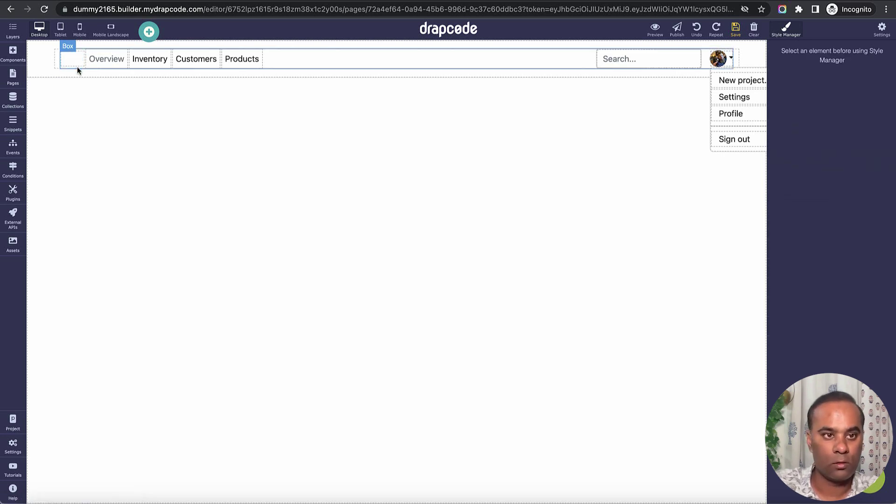
{"action": "left_click", "coordinate": [13, 242]}
{"action": "left_click_drag", "start_coordinate": [60, 97], "coordinate": [204, 97]}
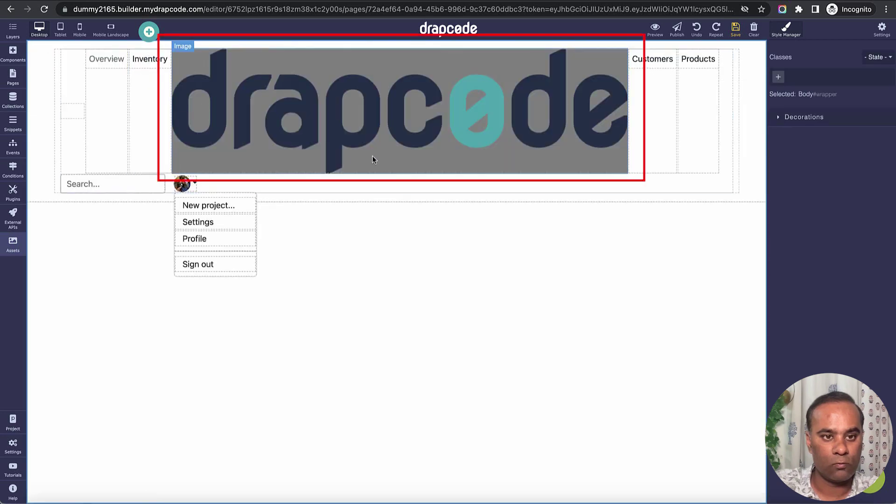
{"action": "left_click_drag", "start_coordinate": [628, 59], "coordinate": [72, 86]}
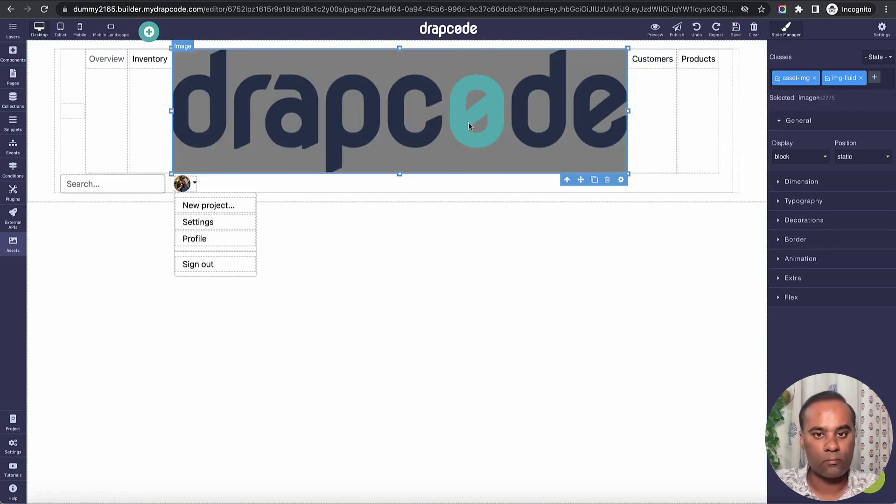
Step: Cap the logo at 200 px max width, move it to the navbar's start, and save
{"action": "left_click", "coordinate": [807, 183]}
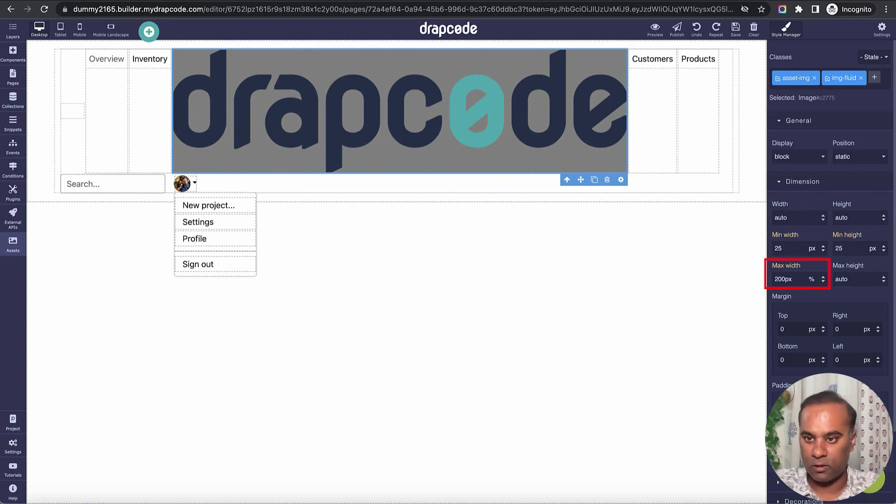
{"action": "key", "text": "Return"}
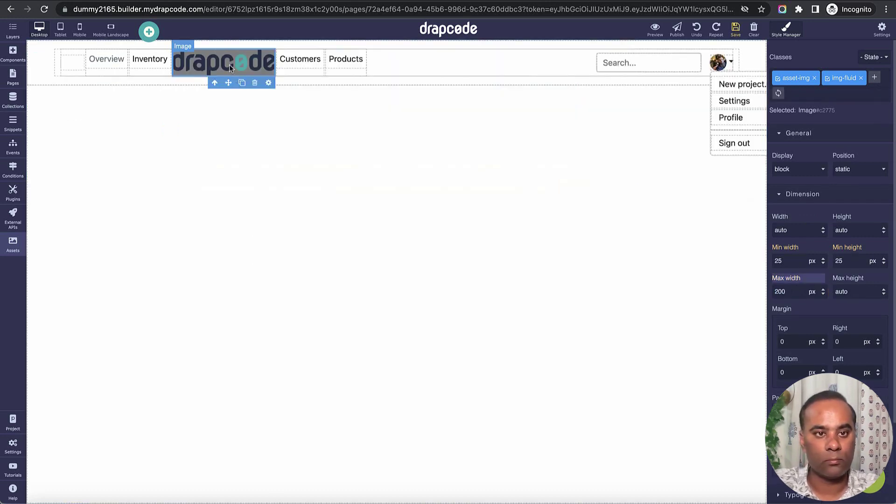
{"action": "left_click_drag", "start_coordinate": [226, 87], "coordinate": [71, 70]}
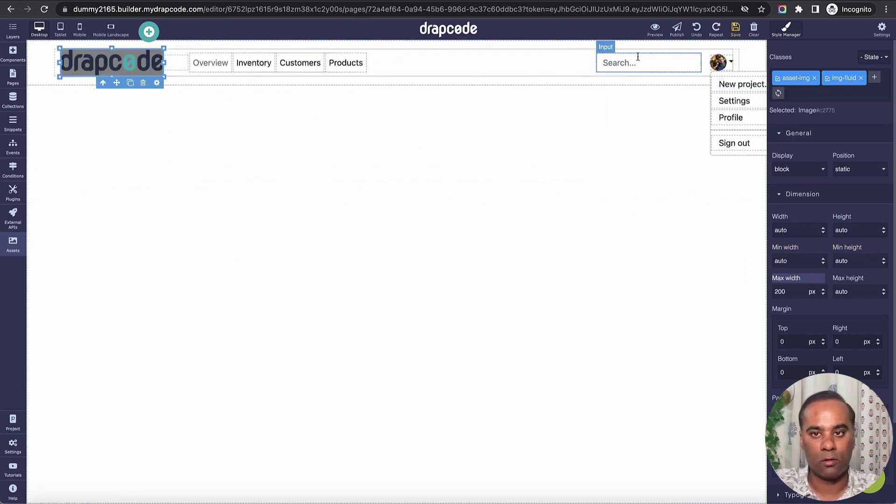
{"action": "left_click", "coordinate": [734, 29]}
Step: Select and resize the empty icon beside the logo
{"action": "left_click", "coordinate": [651, 112]}
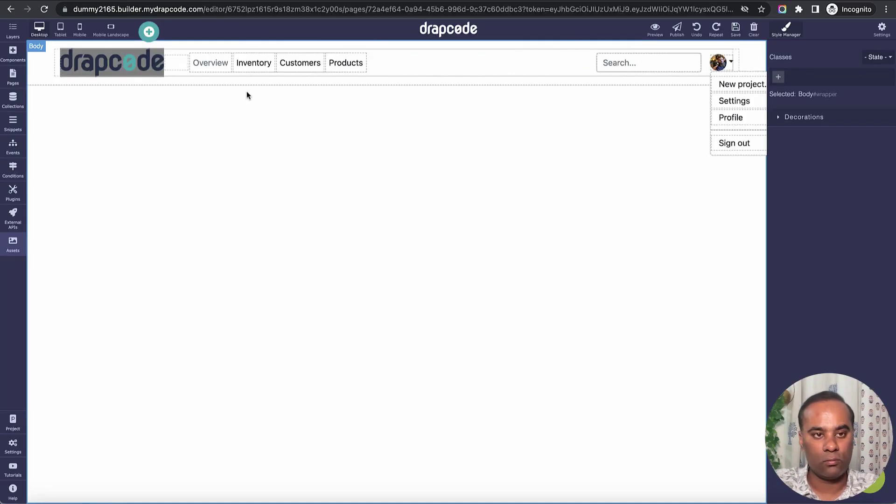
{"action": "left_click", "coordinate": [178, 69]}
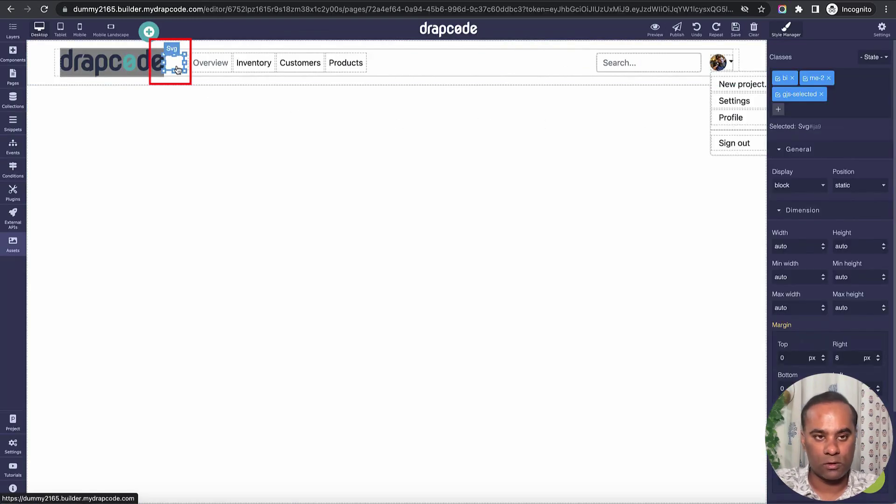
{"action": "left_click", "coordinate": [185, 70]}
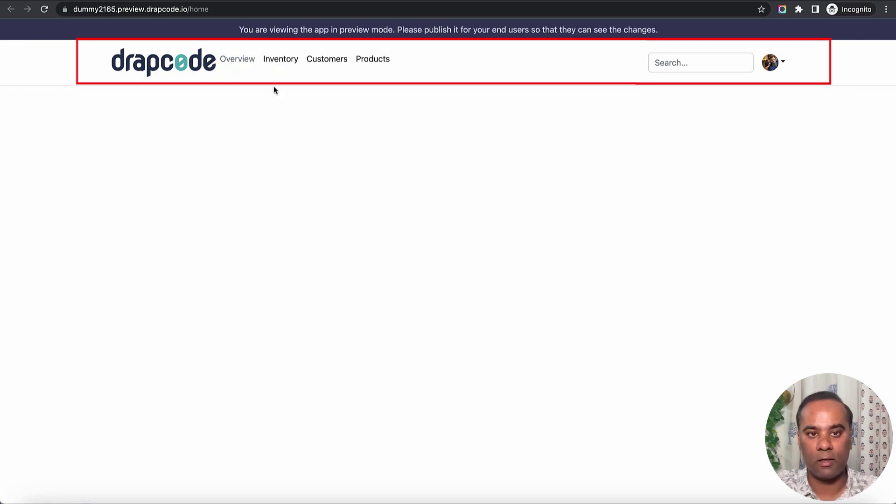
Step: Open the avatar menu in the preview to check the header
{"action": "left_click", "coordinate": [784, 69]}
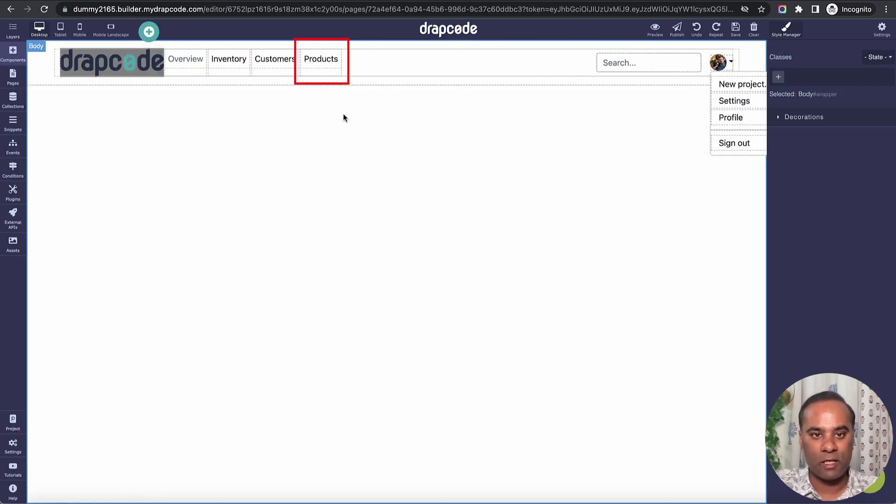
Step: Duplicate the Products link twice and rename the copies 'About Us' and 'Company'
{"action": "left_click", "coordinate": [312, 74]}
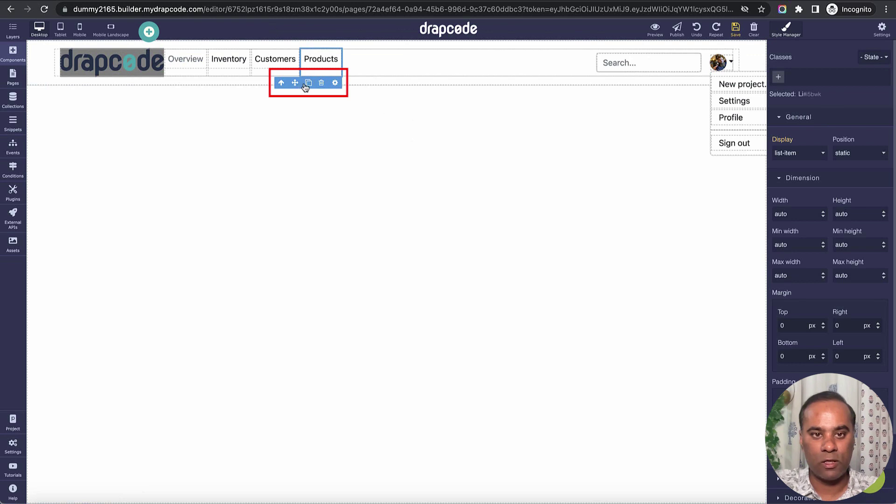
{"action": "left_click", "coordinate": [308, 83]}
{"action": "left_click", "coordinate": [309, 83]}
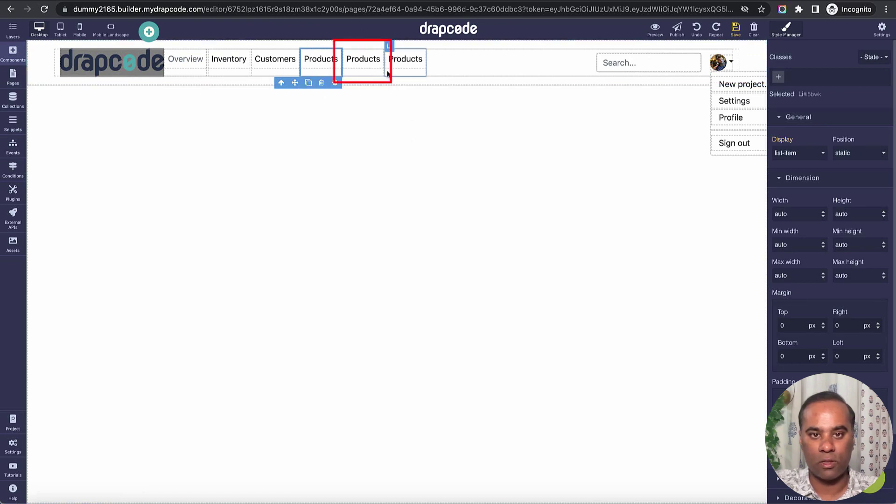
{"action": "double_click", "coordinate": [368, 60]}
{"action": "type", "text": "Ab"}
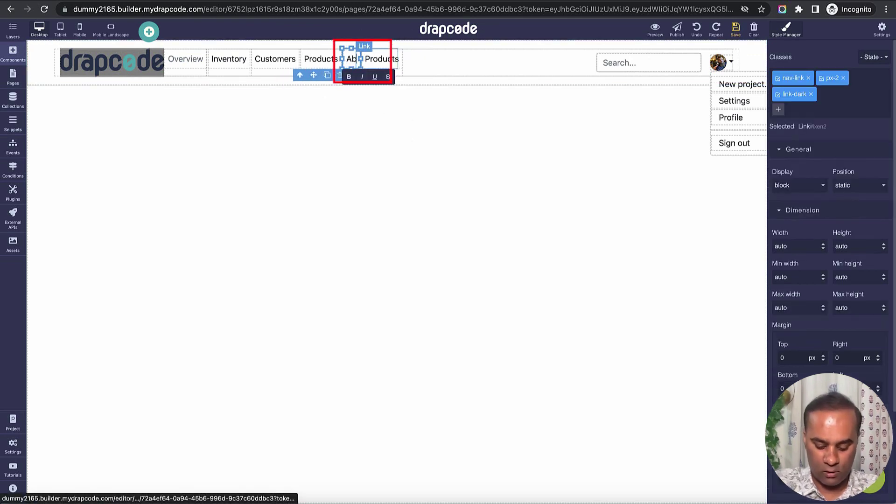
{"action": "type", "text": "out Us"}
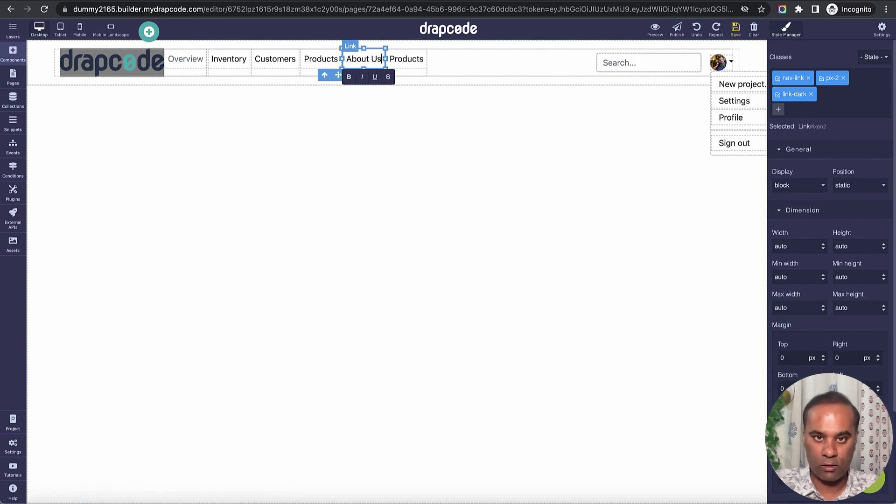
{"action": "double_click", "coordinate": [413, 60]}
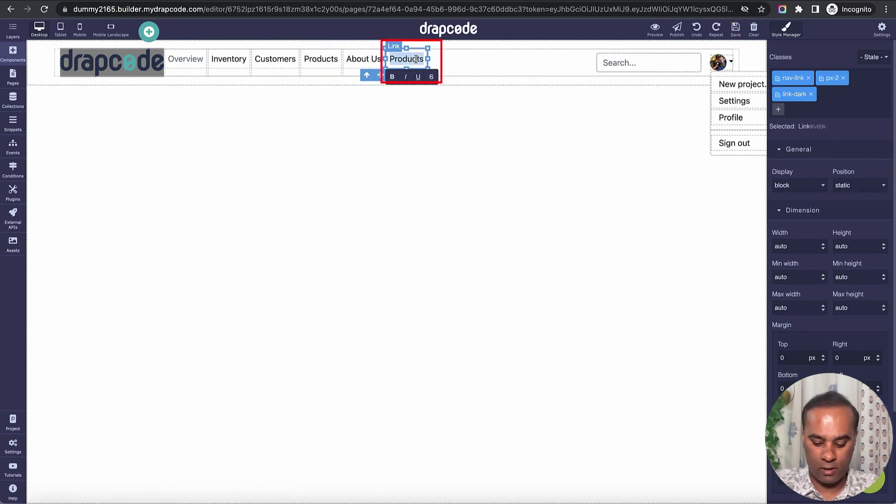
{"action": "type", "text": "Com"}
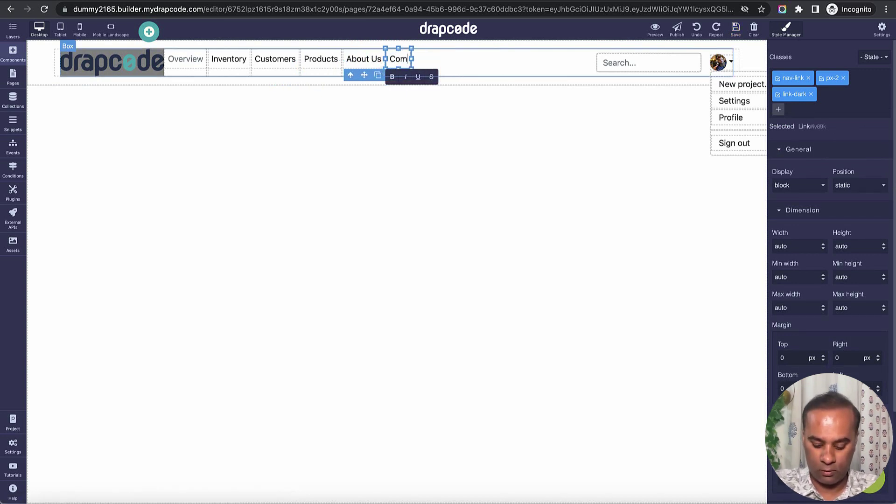
{"action": "type", "text": "pany"}
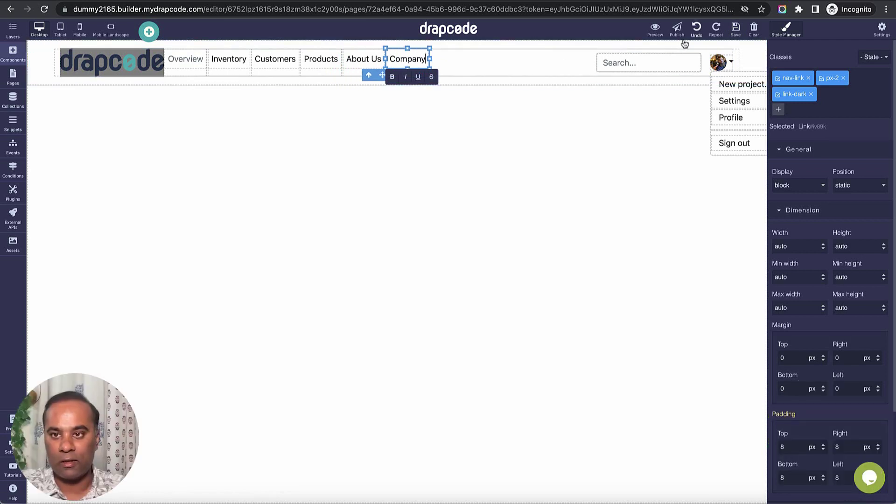
Step: Finish the Company label and try font colours in its typography settings
{"action": "left_click", "coordinate": [732, 32]}
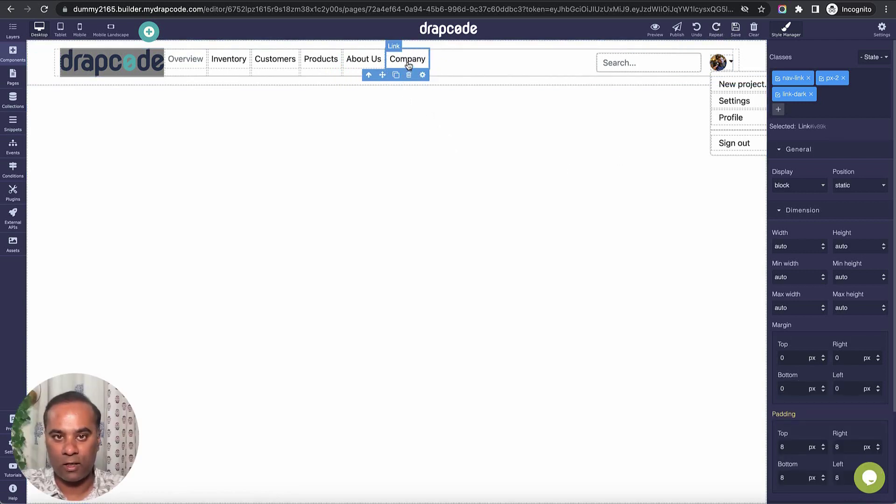
{"action": "scroll", "coordinate": [827, 370], "scroll_direction": "down", "scroll_amount": 5}
{"action": "left_click", "coordinate": [820, 397]}
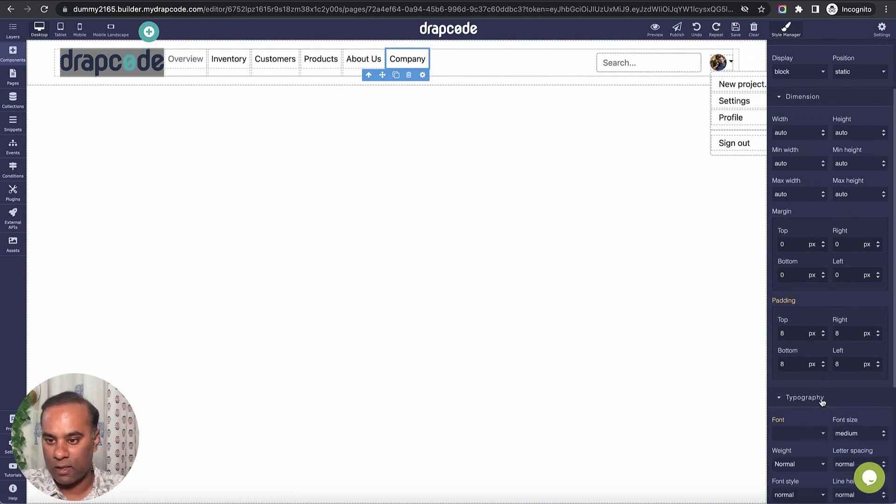
{"action": "scroll", "coordinate": [821, 373], "scroll_direction": "down", "scroll_amount": 4}
{"action": "left_click", "coordinate": [882, 337]}
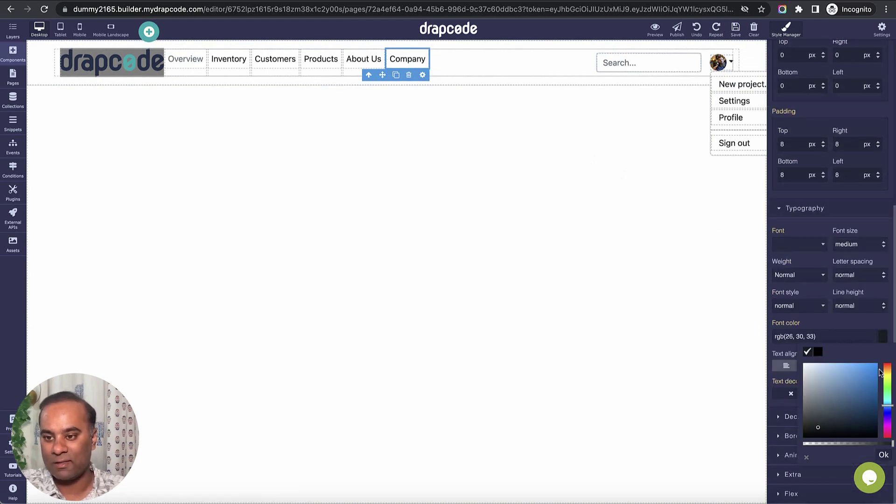
{"action": "left_click", "coordinate": [870, 371]}
{"action": "left_click_drag", "start_coordinate": [889, 412], "coordinate": [887, 394]}
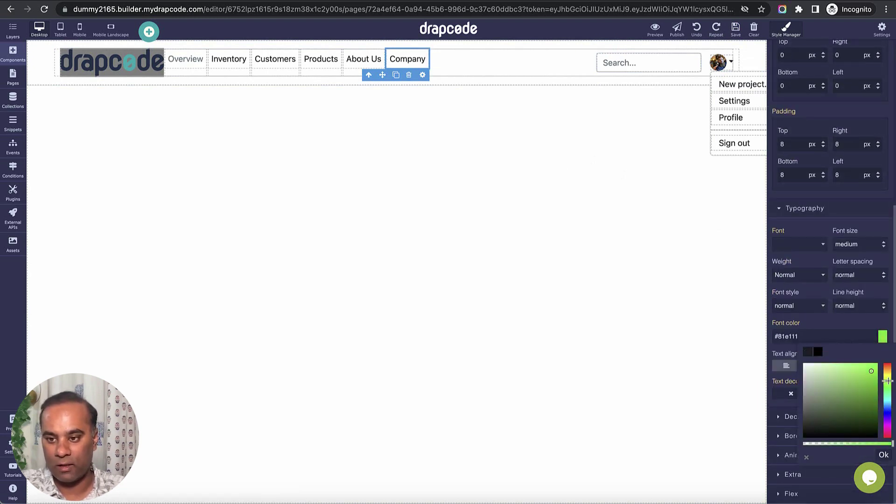
{"action": "left_click", "coordinate": [875, 375]}
{"action": "scroll", "coordinate": [821, 140], "scroll_direction": "up", "scroll_amount": 7}
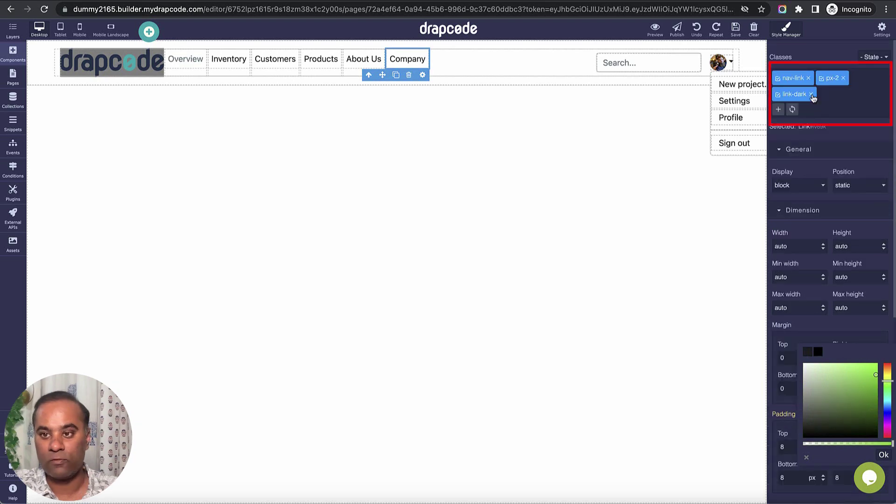
Step: Remove link-dark from the Company link and set its font colour to #165ad1
{"action": "left_click", "coordinate": [812, 95]}
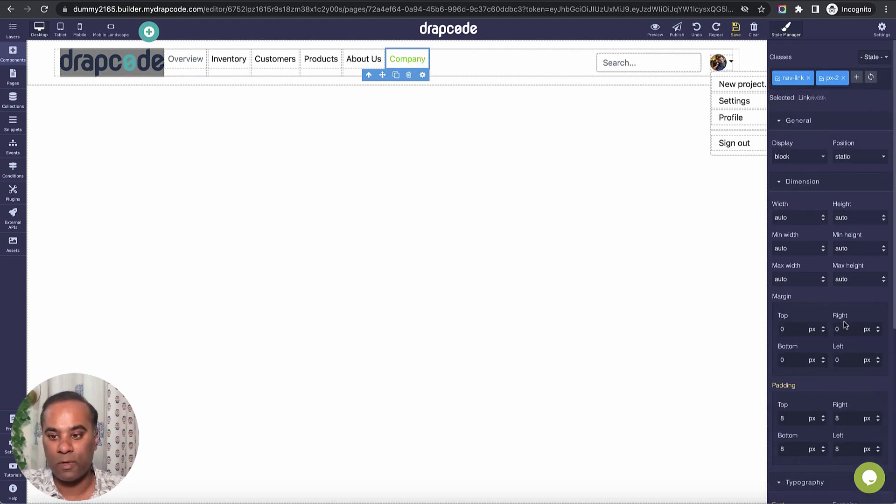
{"action": "scroll", "coordinate": [840, 354], "scroll_direction": "down", "scroll_amount": 6}
{"action": "left_click", "coordinate": [882, 335]}
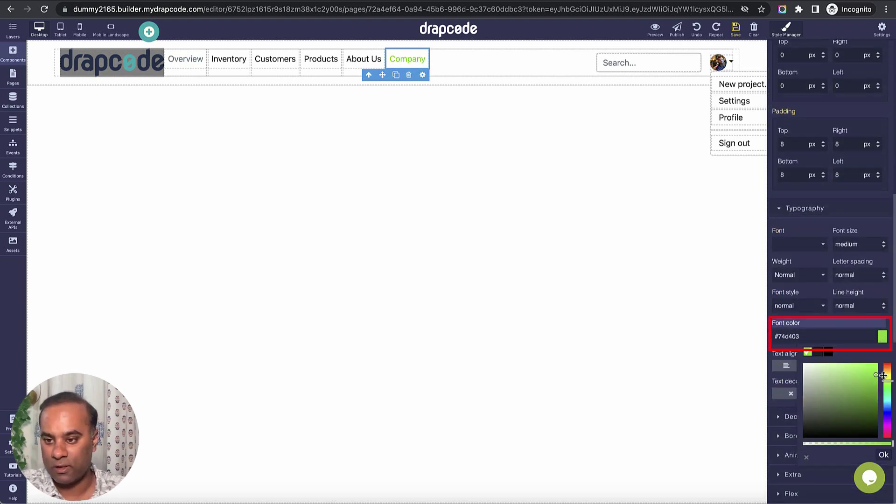
{"action": "left_click_drag", "start_coordinate": [883, 382], "coordinate": [861, 384]}
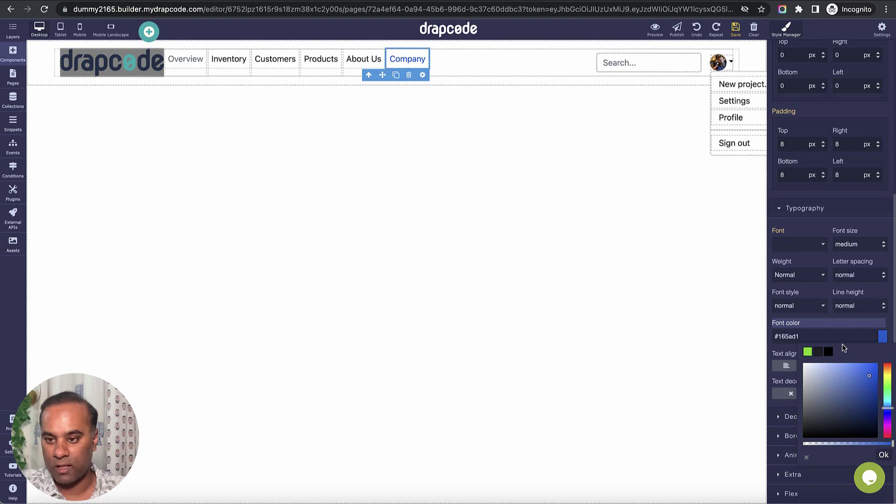
{"action": "left_click", "coordinate": [884, 454]}
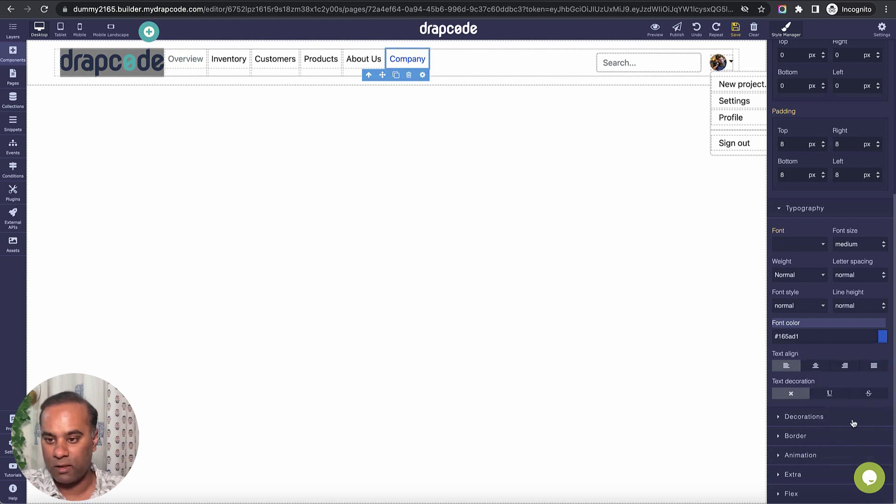
{"action": "left_click", "coordinate": [818, 370]}
{"action": "left_click", "coordinate": [791, 368]}
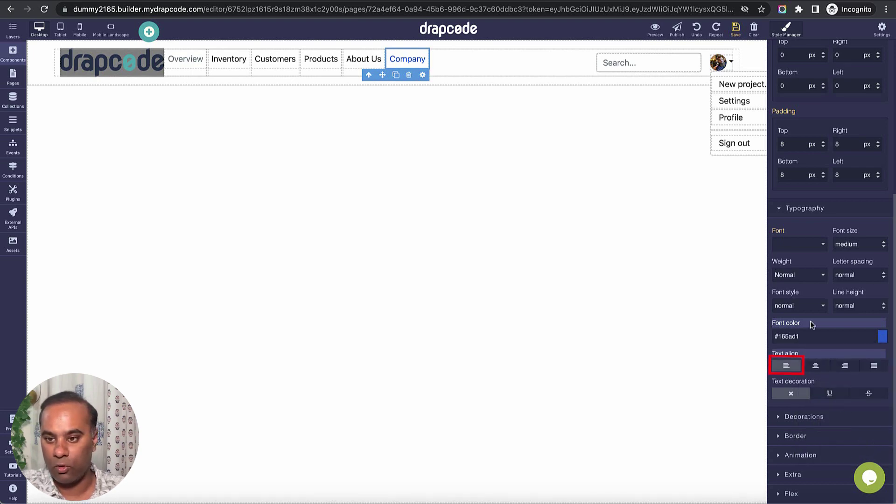
Step: Make the Company link text italic and bold
{"action": "left_click", "coordinate": [805, 306]}
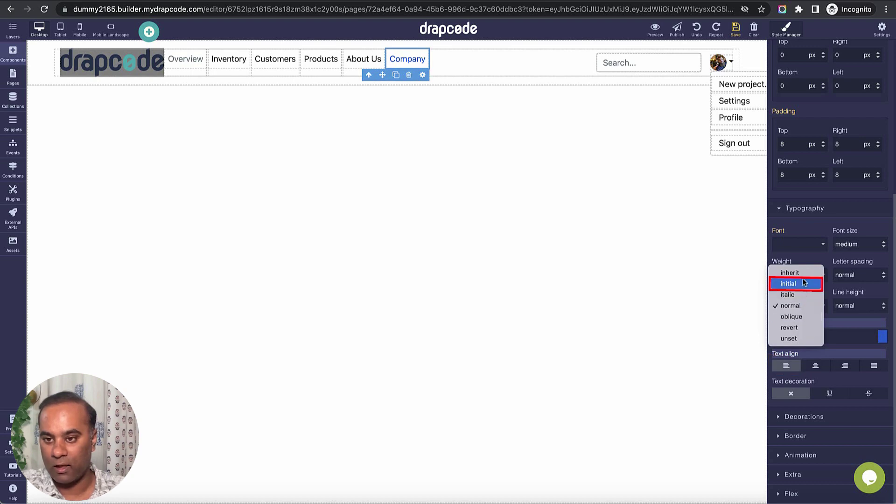
{"action": "left_click", "coordinate": [802, 284]}
{"action": "left_click", "coordinate": [799, 305]}
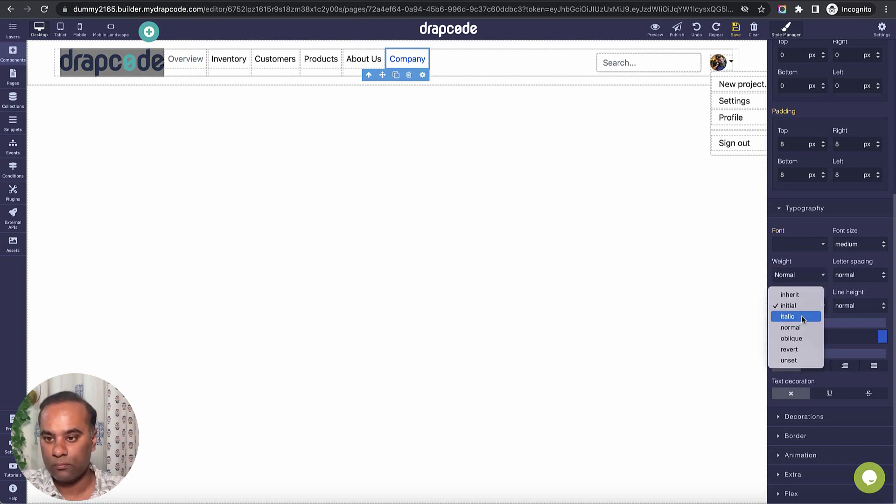
{"action": "key", "text": "Escape"}
{"action": "key", "text": "Down"}
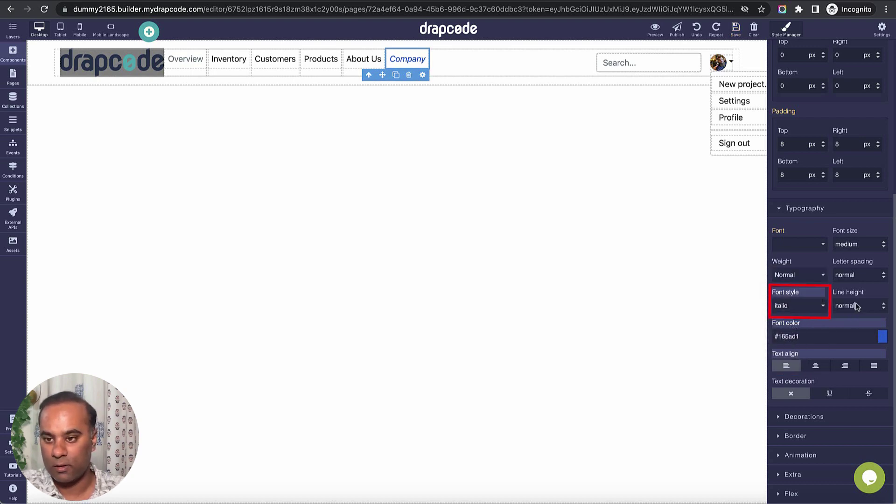
{"action": "left_click", "coordinate": [799, 275]}
{"action": "left_click", "coordinate": [803, 308]}
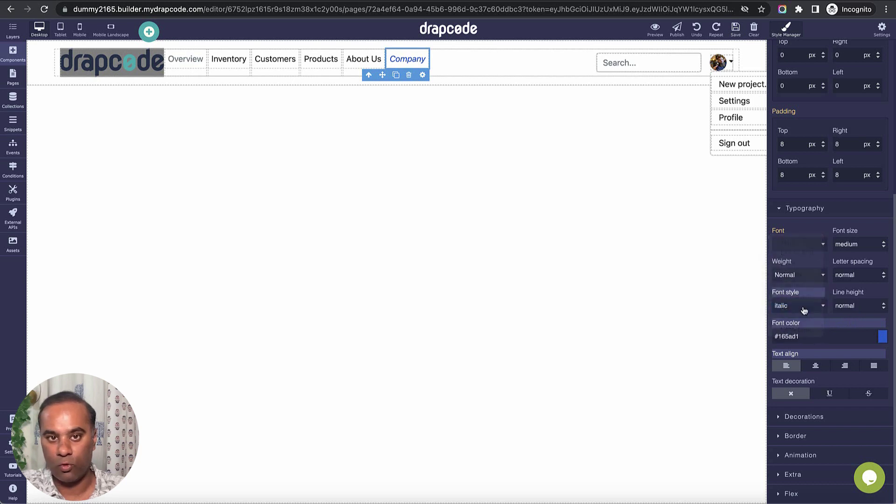
{"action": "left_click", "coordinate": [698, 224]}
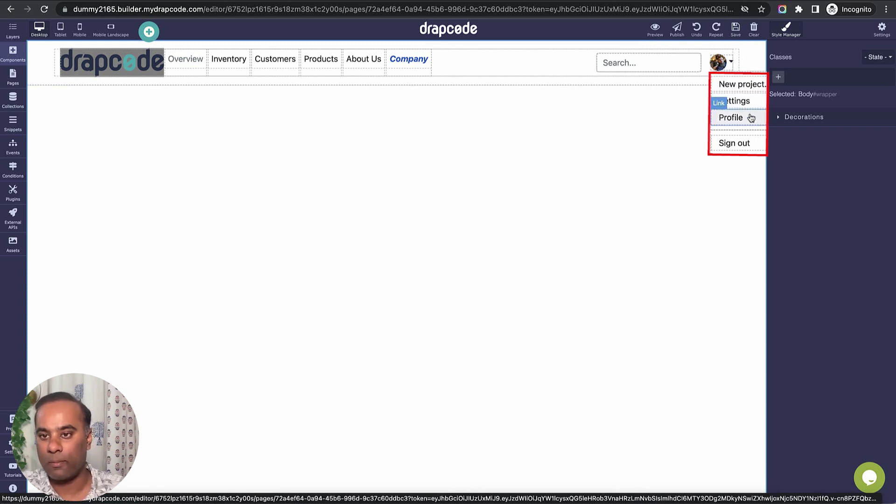
Step: Duplicate the Profile item in the account dropdown once, undoing extra copies
{"action": "left_click", "coordinate": [751, 124]}
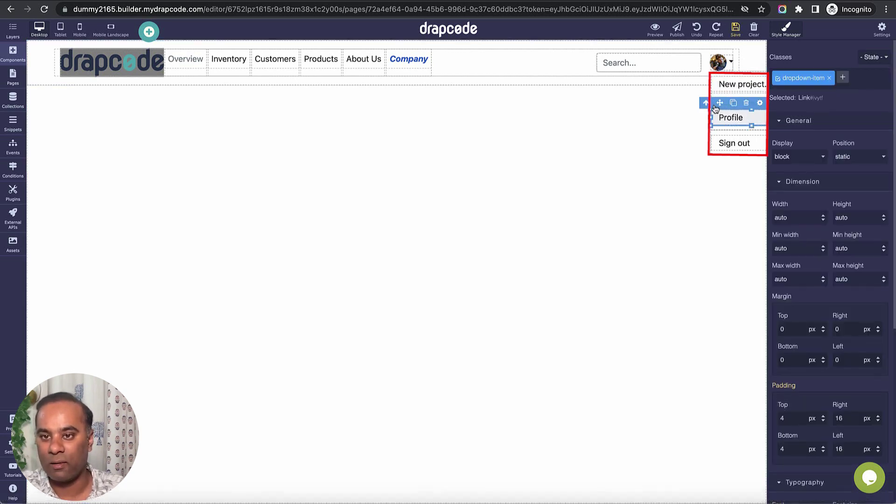
{"action": "left_click", "coordinate": [707, 104]}
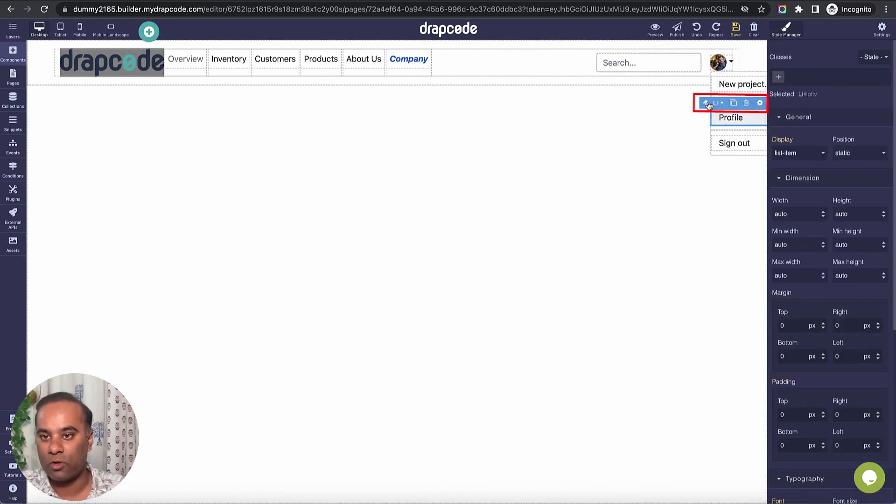
{"action": "left_click", "coordinate": [733, 102]}
{"action": "left_click", "coordinate": [733, 103]}
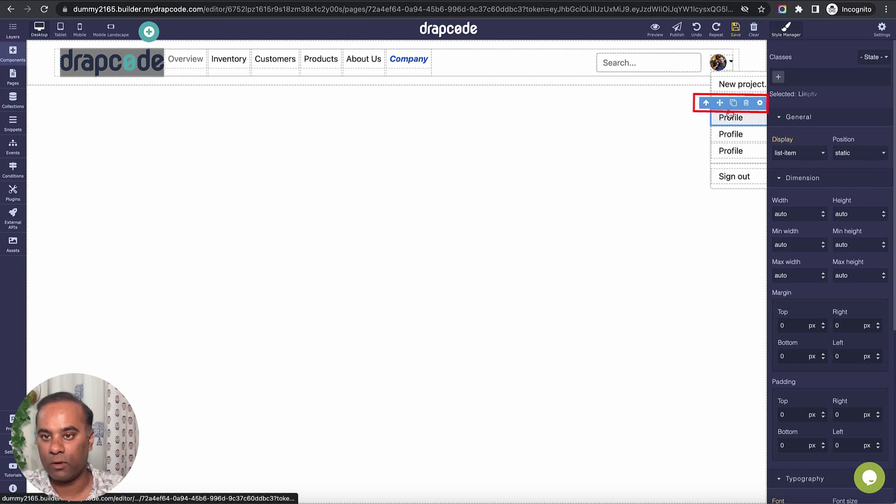
{"action": "key", "text": "ctrl+z"}
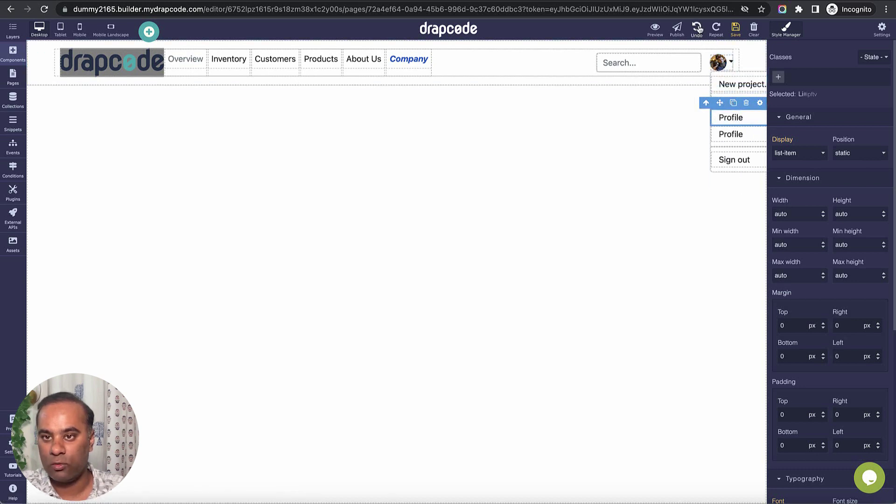
{"action": "key", "text": "ctrl+z"}
{"action": "left_click", "coordinate": [709, 106]}
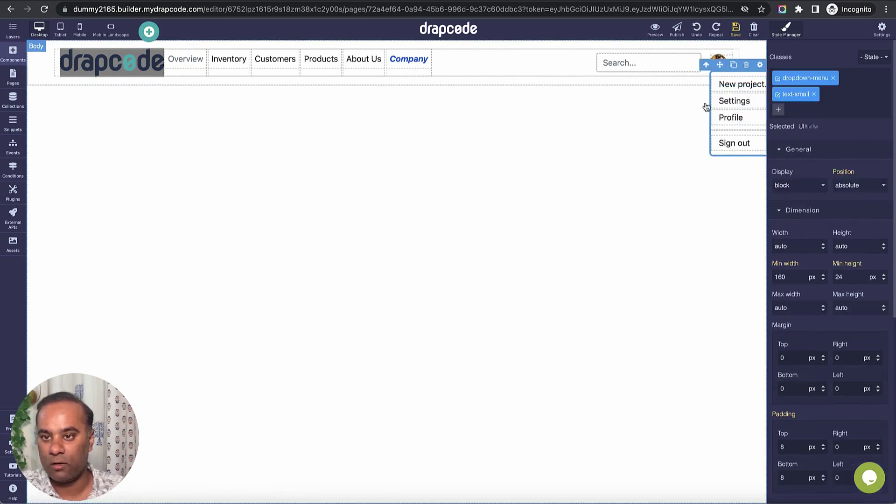
{"action": "left_click", "coordinate": [741, 117]}
{"action": "left_click", "coordinate": [706, 104]}
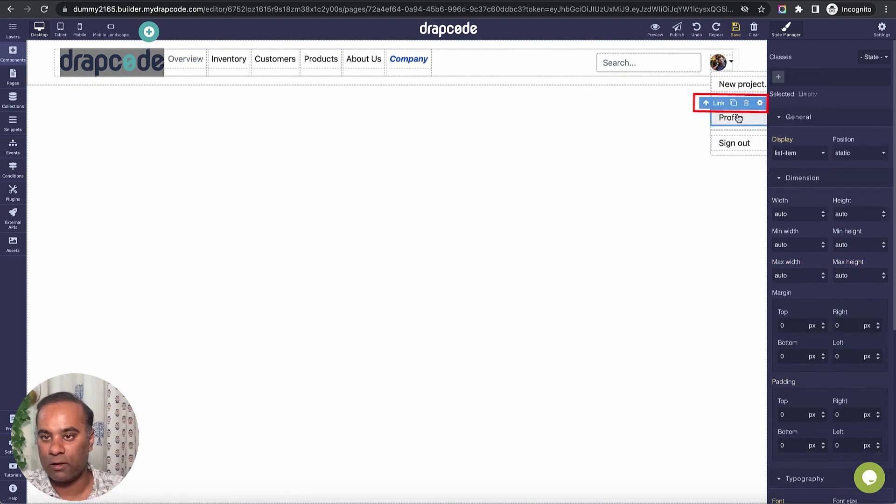
{"action": "left_click", "coordinate": [733, 104]}
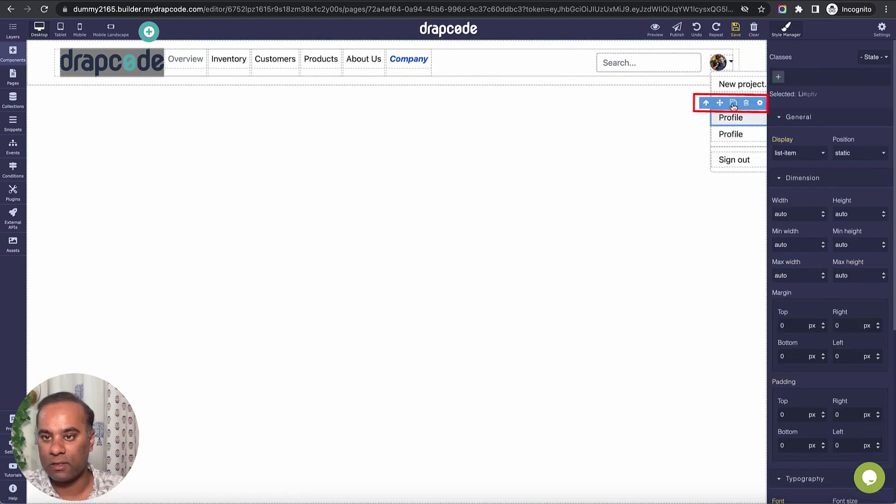
Step: Retitle the copied Profile link as My Projects and save the page
{"action": "left_click", "coordinate": [739, 134]}
{"action": "double_click", "coordinate": [740, 135]}
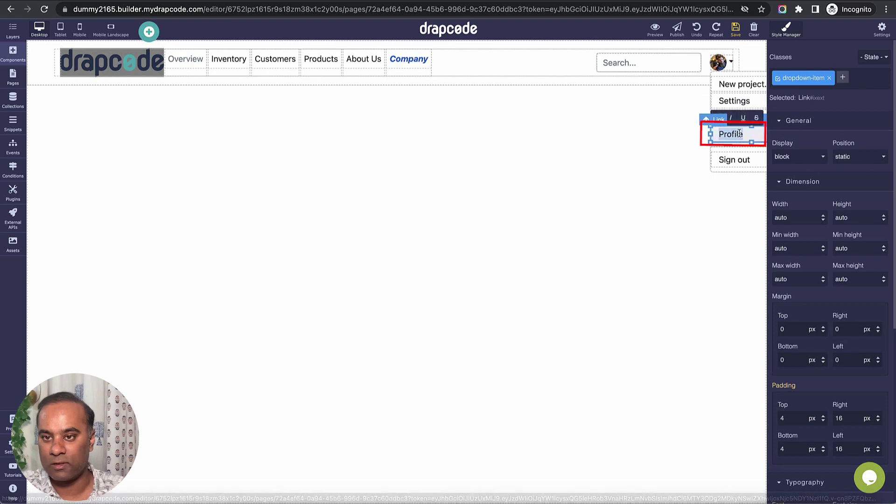
{"action": "type", "text": "Se"}
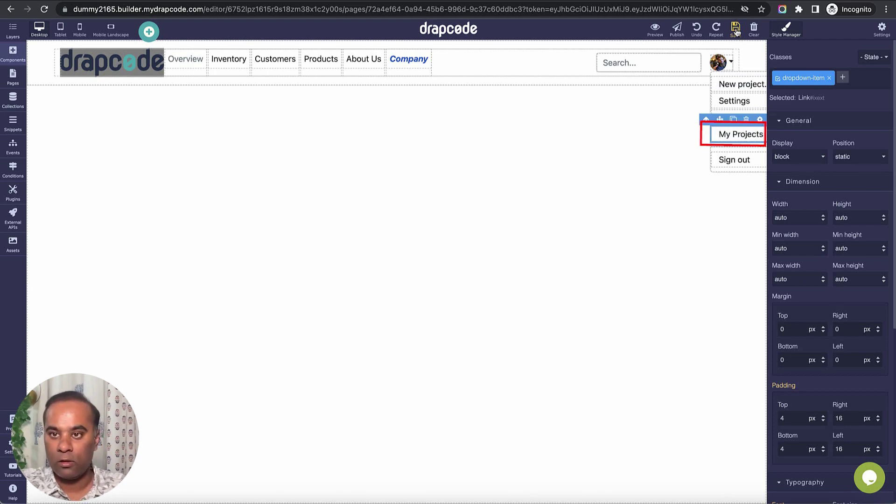
{"action": "left_click", "coordinate": [605, 132]}
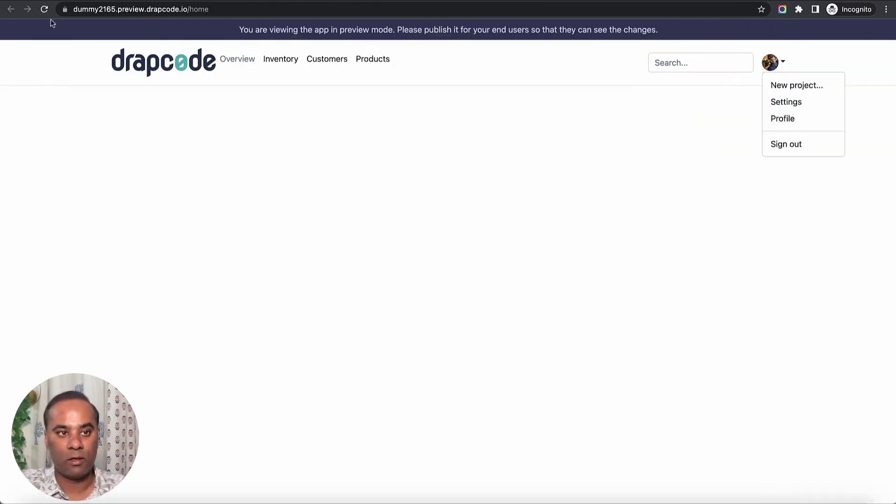
Step: Reload the preview, check the account dropdown, then open the link's settings
{"action": "left_click", "coordinate": [44, 11]}
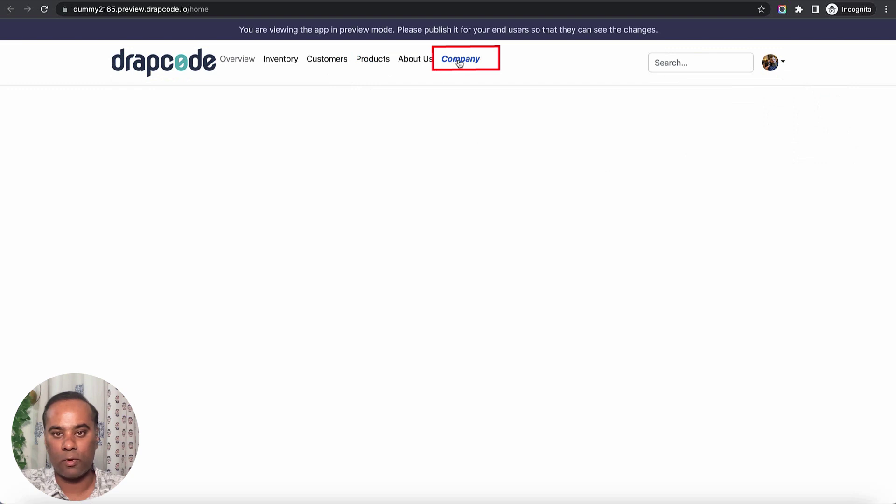
{"action": "left_click", "coordinate": [781, 62]}
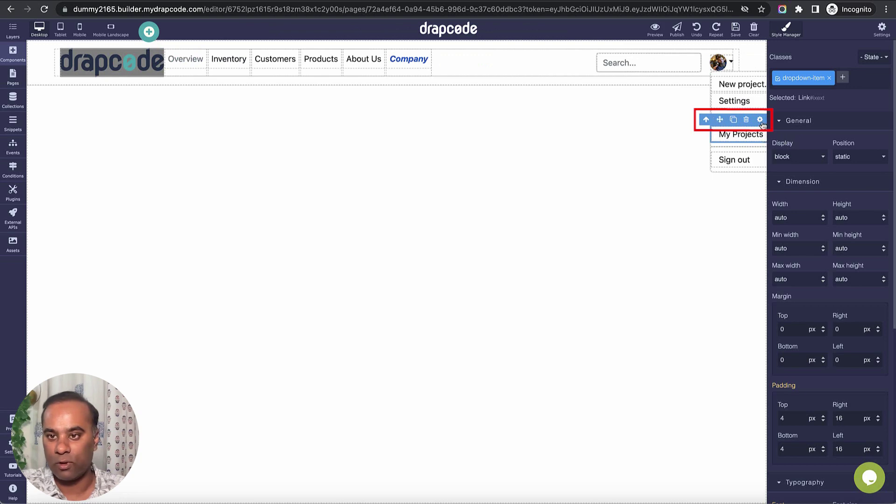
{"action": "left_click", "coordinate": [760, 120]}
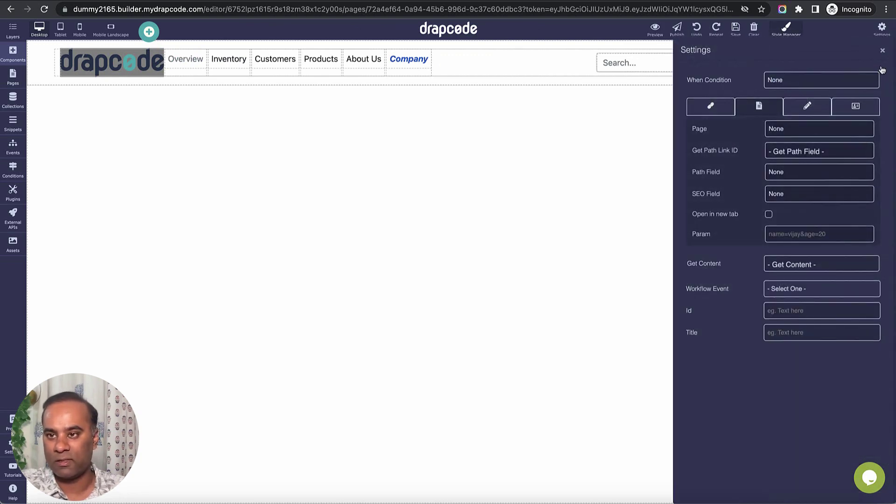
Step: Close the link settings panel and dismiss the preview's account dropdown listing My Projects
{"action": "left_click", "coordinate": [882, 50]}
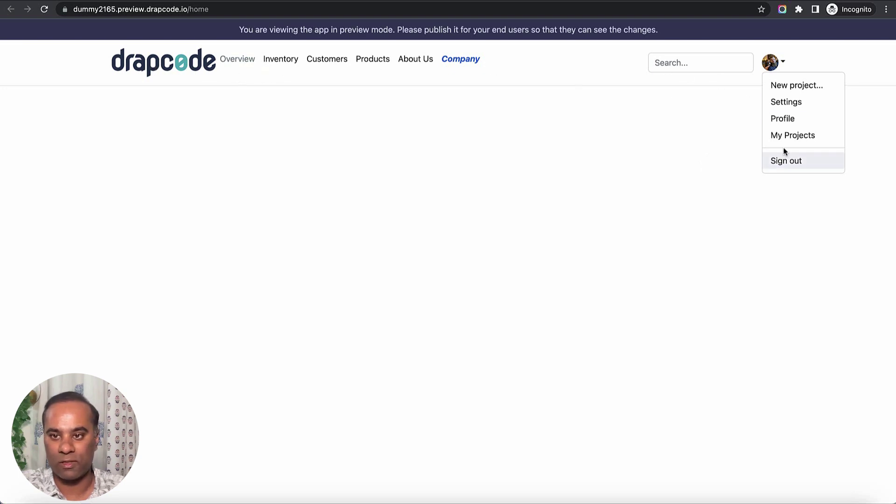
{"action": "left_click", "coordinate": [584, 156]}
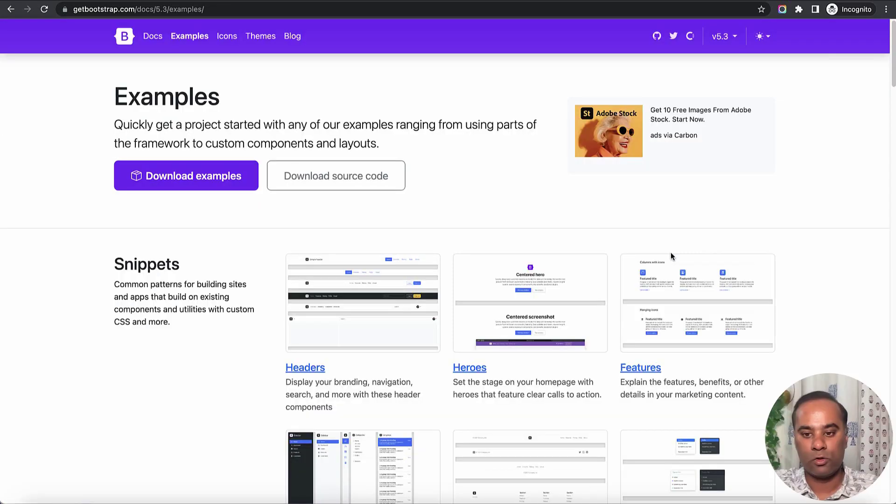
Step: Open the Bootstrap Features example page from the examples list
{"action": "scroll", "coordinate": [670, 251], "scroll_direction": "down", "scroll_amount": 5}
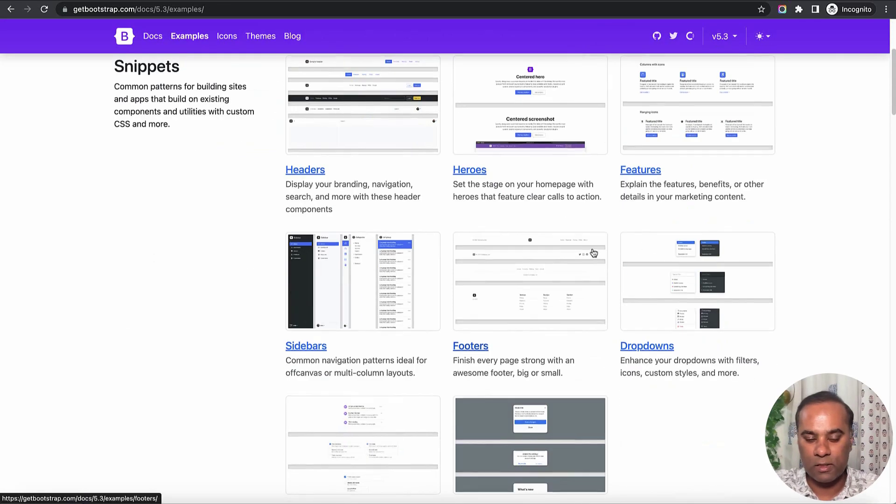
{"action": "scroll", "coordinate": [592, 252], "scroll_direction": "up", "scroll_amount": 2}
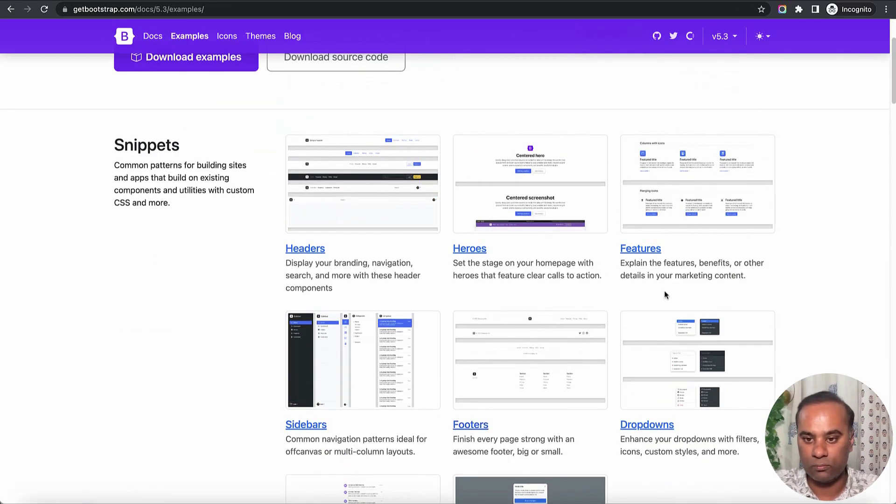
{"action": "left_click", "coordinate": [644, 262]}
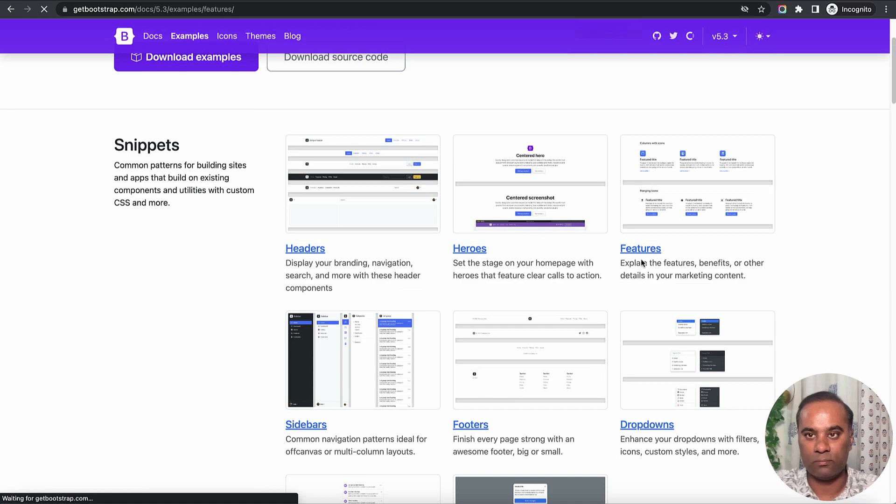
Step: Inspect the Custom cards heading and select its custom-cards container in DevTools
{"action": "scroll", "coordinate": [640, 260], "scroll_direction": "down", "scroll_amount": 5}
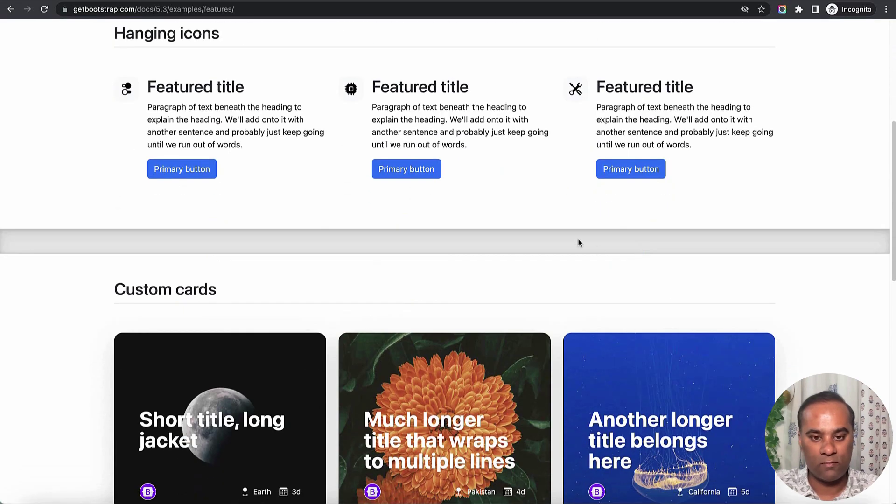
{"action": "scroll", "coordinate": [578, 243], "scroll_direction": "down", "scroll_amount": 4}
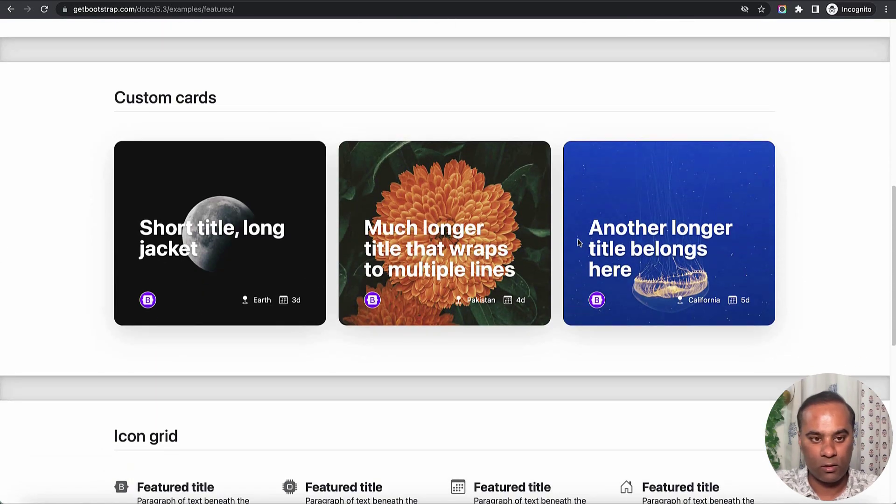
{"action": "left_click_drag", "start_coordinate": [244, 140], "coordinate": [423, 315]}
{"action": "left_click", "coordinate": [483, 120]}
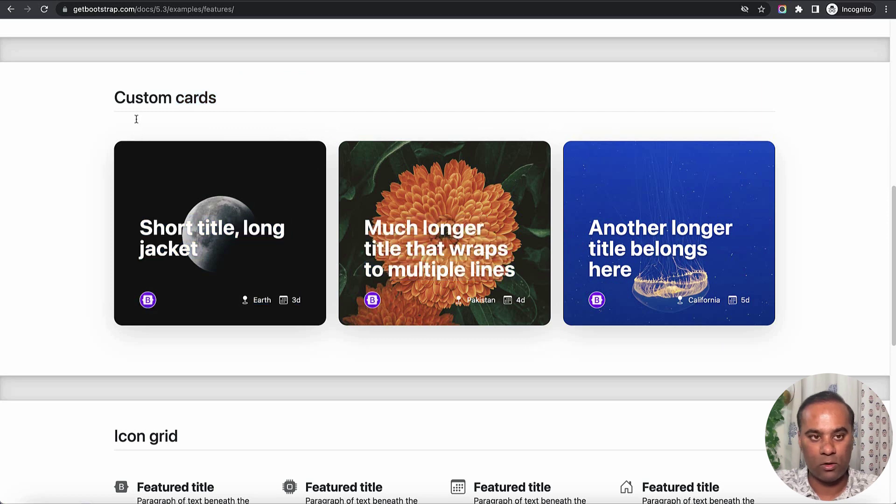
{"action": "right_click", "coordinate": [140, 97]}
{"action": "left_click", "coordinate": [178, 188]}
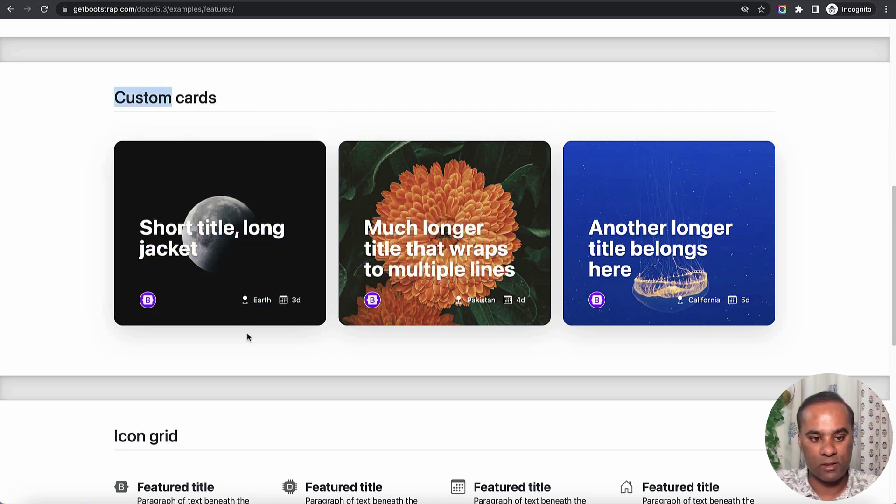
{"action": "left_click", "coordinate": [253, 347]}
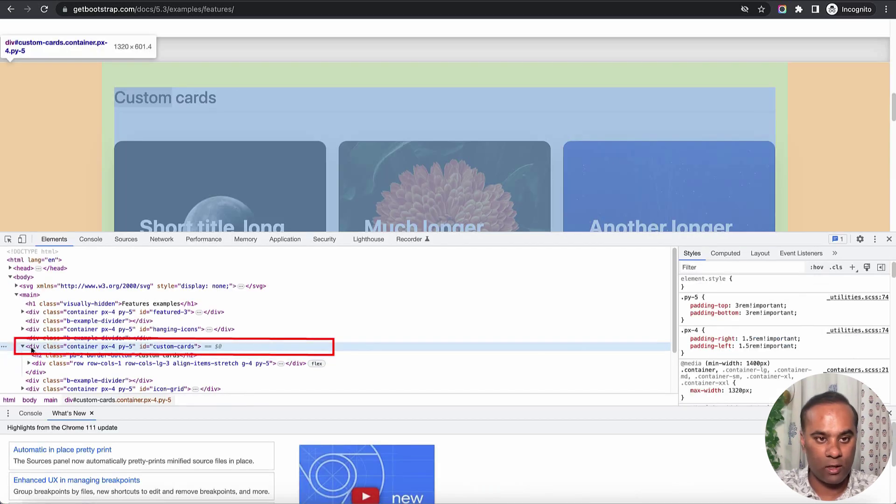
Step: Copy the div#custom-cards element from DevTools, then return to the DrapCode preview tab
{"action": "left_click", "coordinate": [23, 346]}
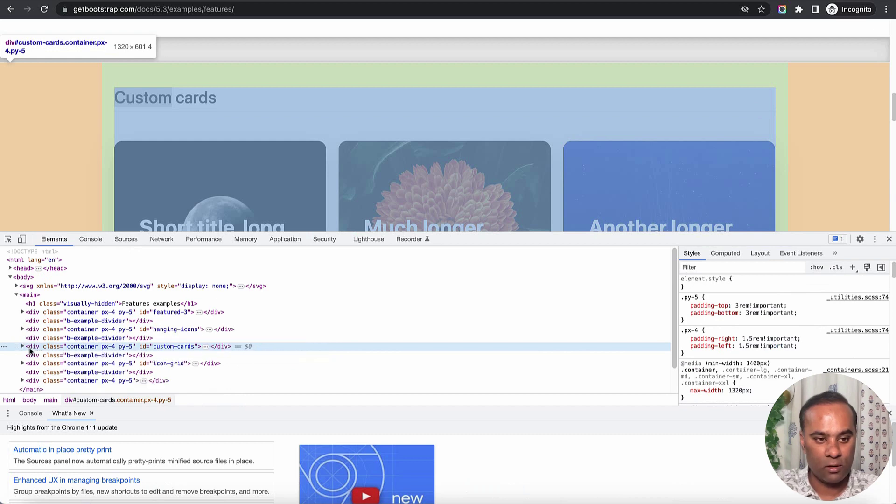
{"action": "left_click", "coordinate": [23, 347]}
{"action": "left_click", "coordinate": [41, 364]}
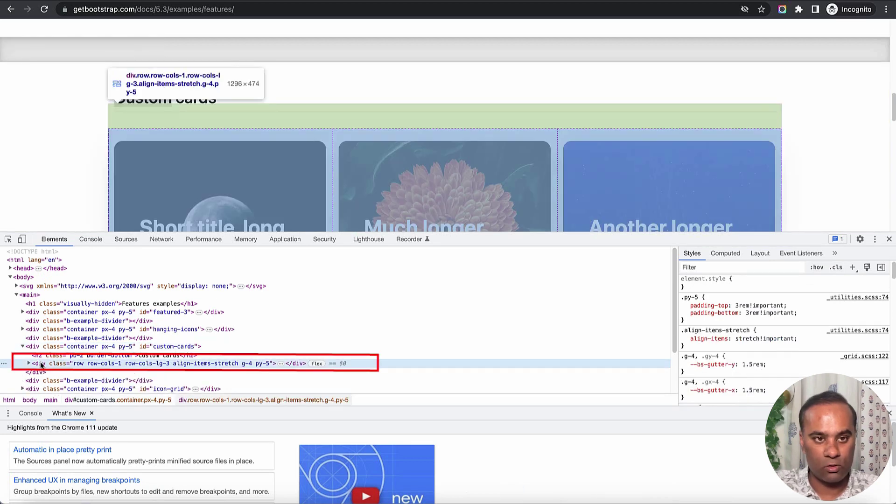
{"action": "left_click", "coordinate": [23, 347]}
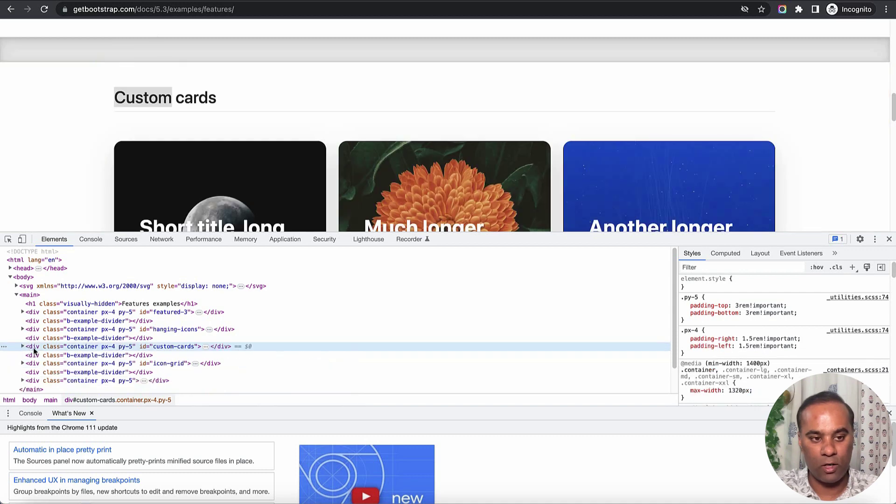
{"action": "right_click", "coordinate": [35, 351]}
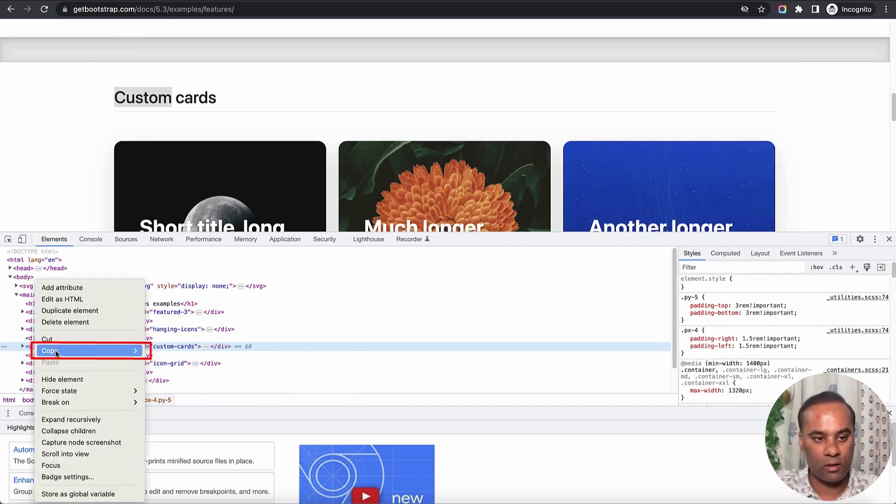
{"action": "mouse_move", "coordinate": [116, 350]}
{"action": "left_click", "coordinate": [171, 351]}
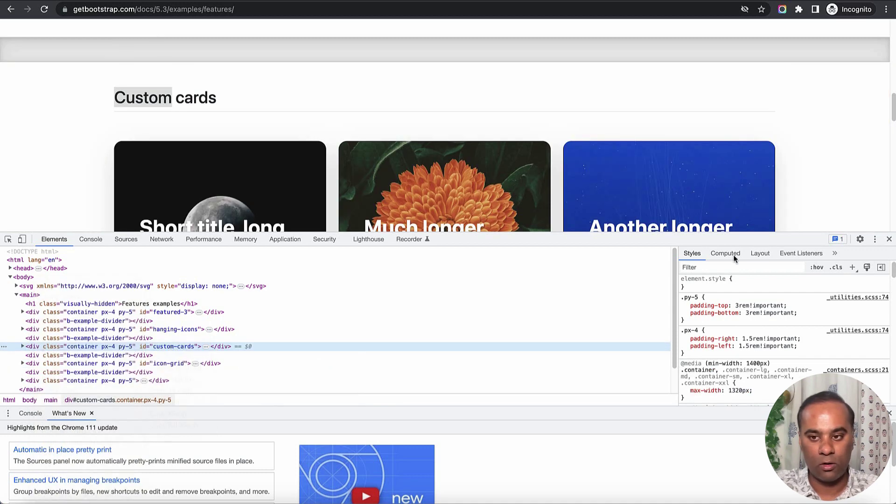
{"action": "left_click", "coordinate": [889, 239]}
{"action": "key", "text": "ctrl+Tab"}
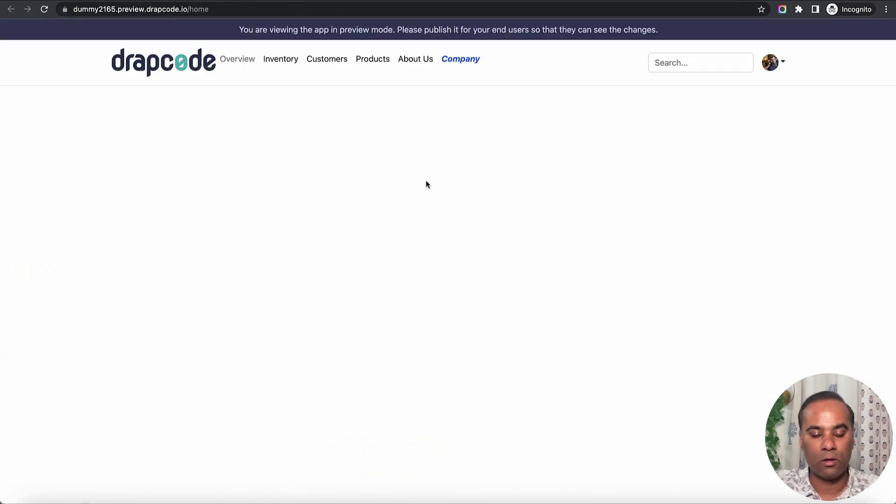
Step: Add a Custom HTML Code block with the pasted custom cards HTML, embed it and save
{"action": "key", "text": "ctrl+Tab"}
{"action": "left_click", "coordinate": [13, 52]}
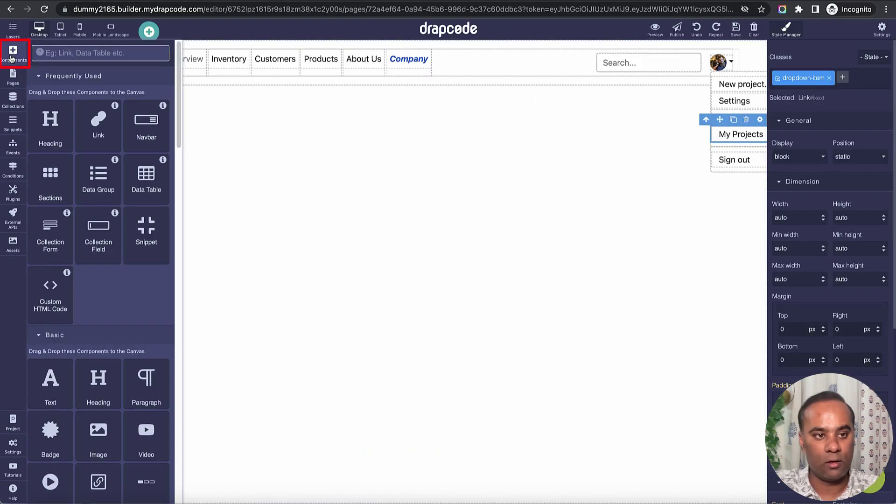
{"action": "left_click_drag", "start_coordinate": [50, 293], "coordinate": [198, 339]}
{"action": "key", "text": "ctrl+a"}
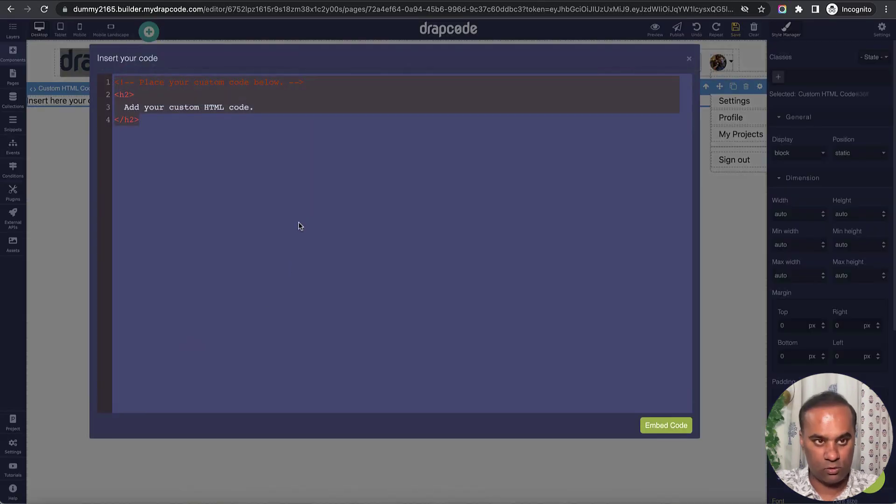
{"action": "key", "text": "BackSpace"}
{"action": "key", "text": "ctrl+v"}
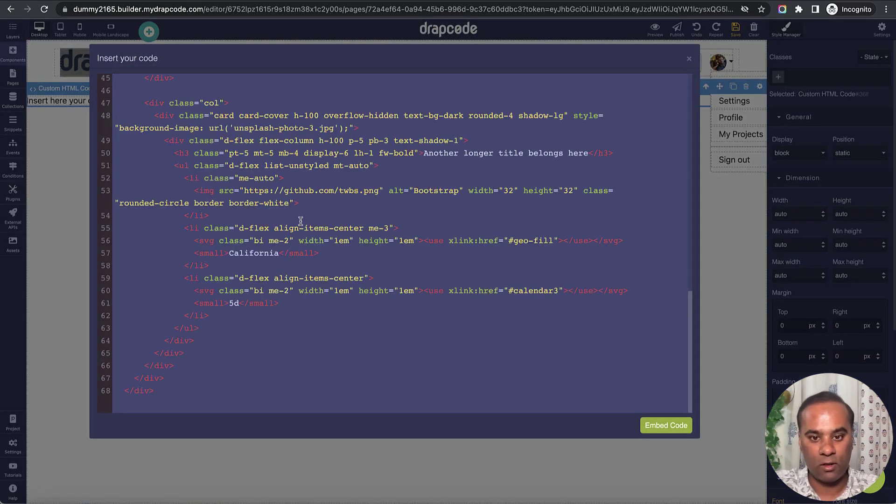
{"action": "scroll", "coordinate": [574, 274], "scroll_direction": "up", "scroll_amount": 10}
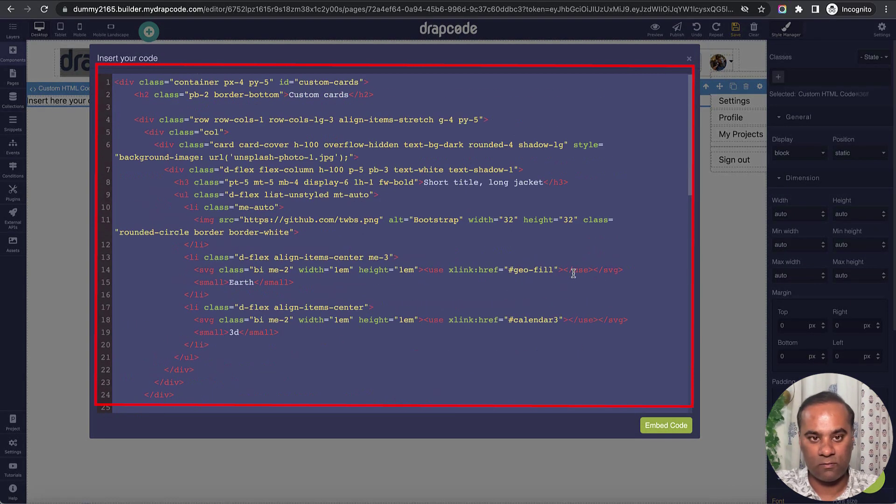
{"action": "left_click", "coordinate": [672, 426]}
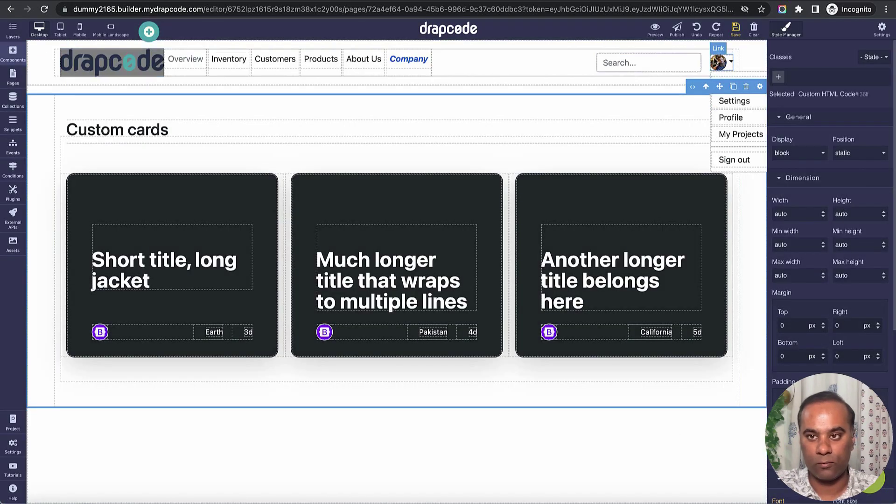
{"action": "left_click", "coordinate": [736, 28]}
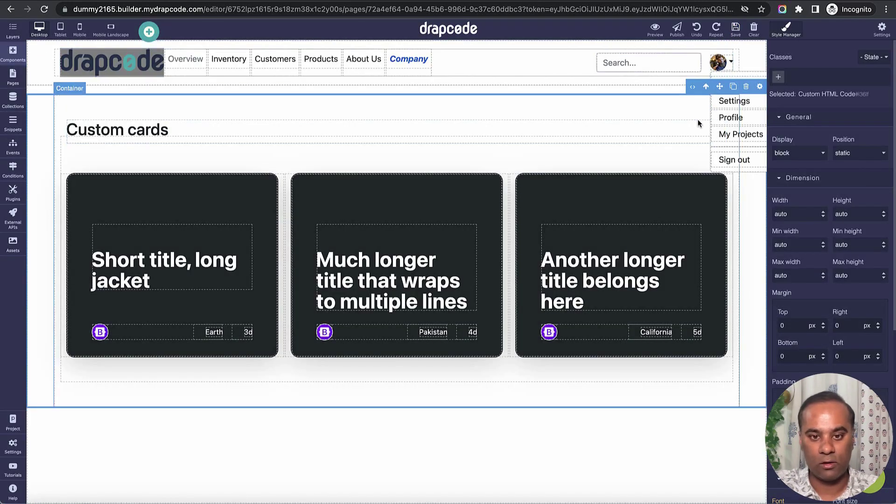
Step: Preview the app with the three cards, then return to the Bootstrap features tab
{"action": "left_click", "coordinate": [655, 29]}
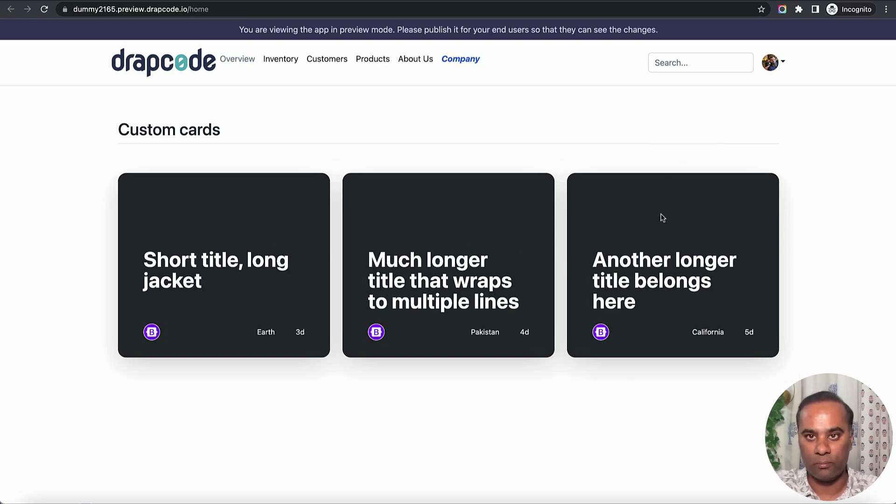
{"action": "left_click", "coordinate": [575, 1]}
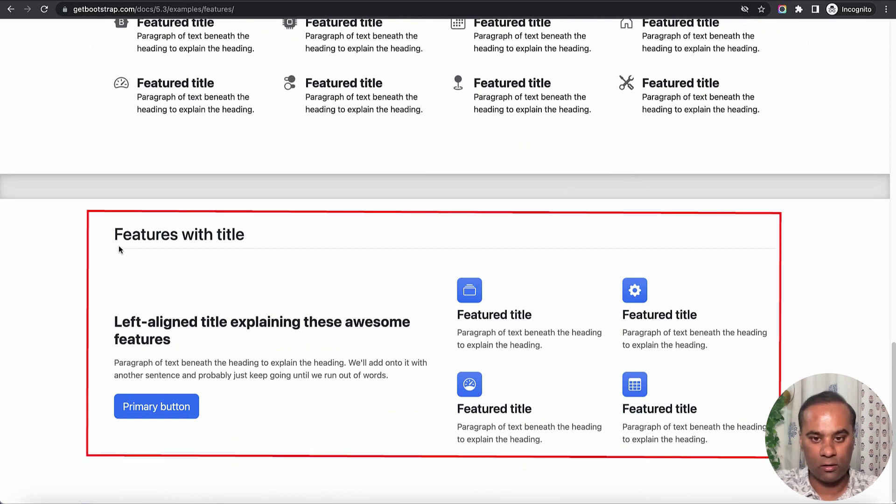
Step: Review the Features with title example, then go to the headers folder in Visual Studio Code
{"action": "left_click_drag", "start_coordinate": [120, 249], "coordinate": [355, 458]}
{"action": "left_click", "coordinate": [336, 350]}
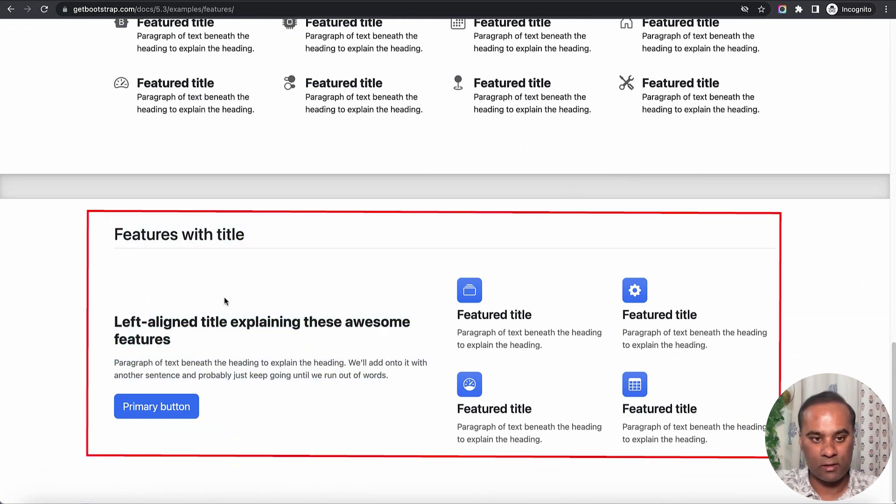
{"action": "right_click", "coordinate": [201, 236]}
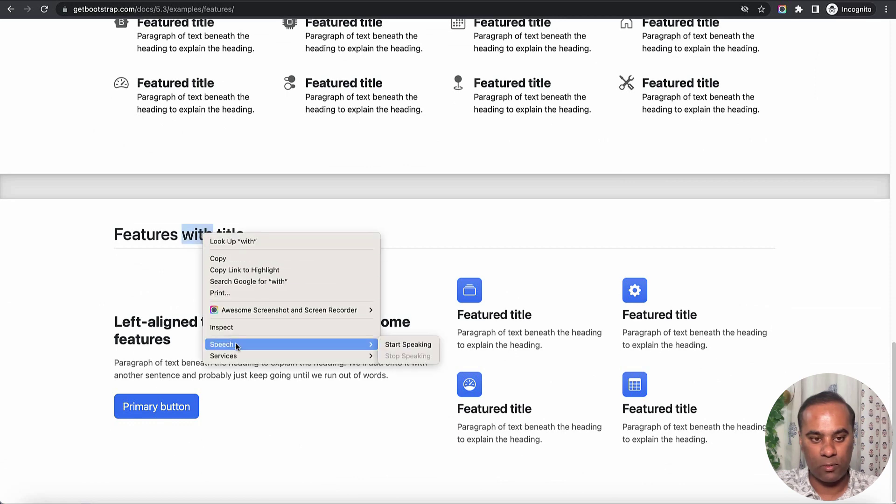
{"action": "left_click", "coordinate": [253, 410]}
{"action": "left_click", "coordinate": [185, 290]}
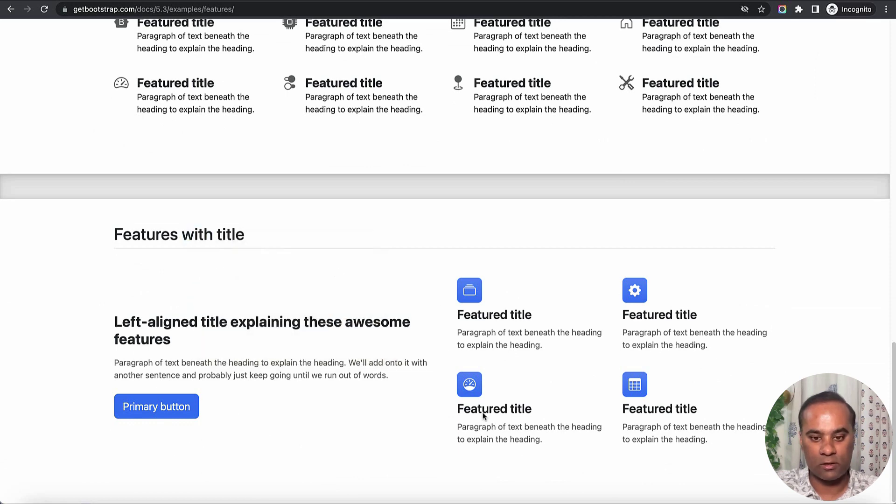
{"action": "left_click", "coordinate": [501, 501]}
{"action": "left_click", "coordinate": [38, 212]}
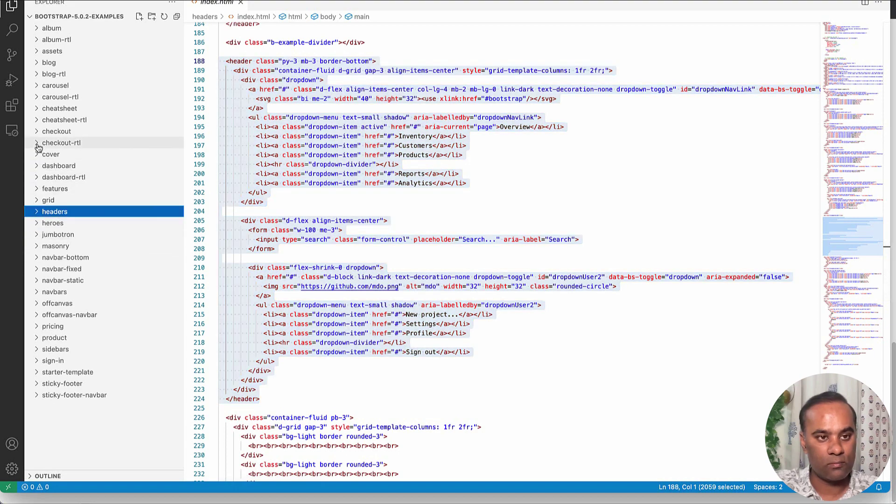
Step: Open features/index.html, fold and select the icon-grid div (lines 257–318), and return to DrapCode
{"action": "left_click", "coordinate": [41, 188]}
{"action": "left_click", "coordinate": [62, 211]}
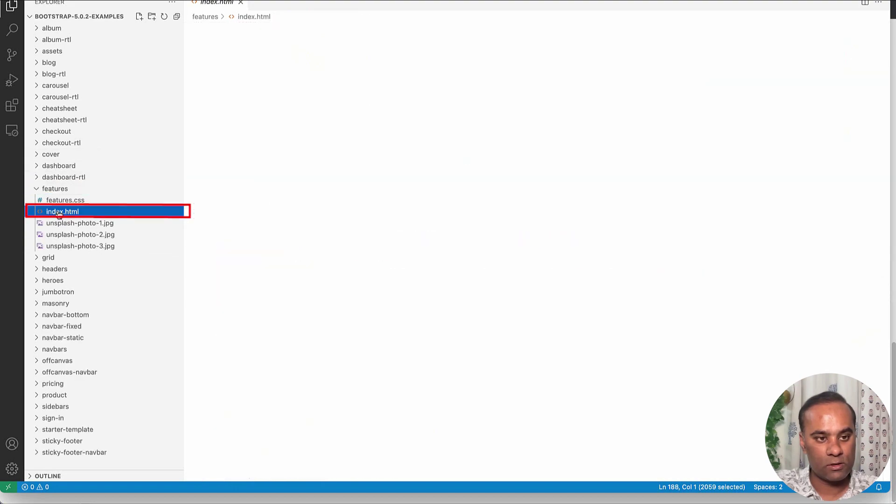
{"action": "scroll", "coordinate": [473, 238], "scroll_direction": "down", "scroll_amount": 20}
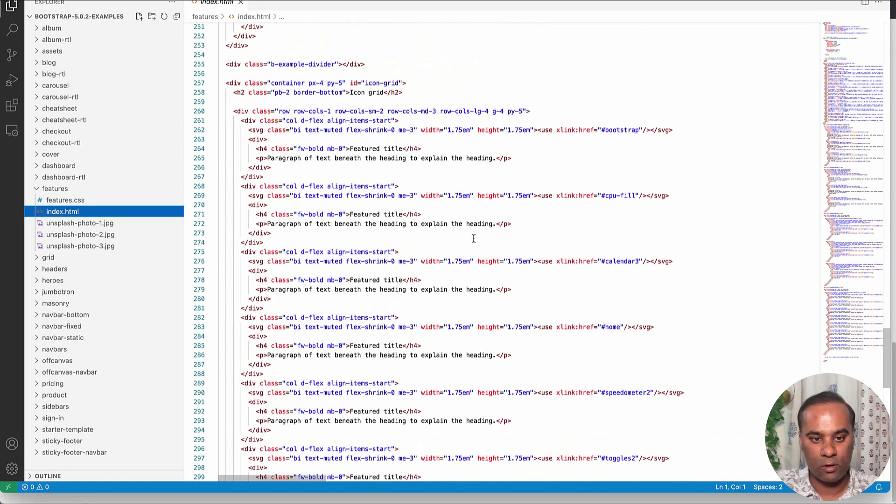
{"action": "left_click", "coordinate": [212, 84]}
{"action": "left_click", "coordinate": [219, 83]}
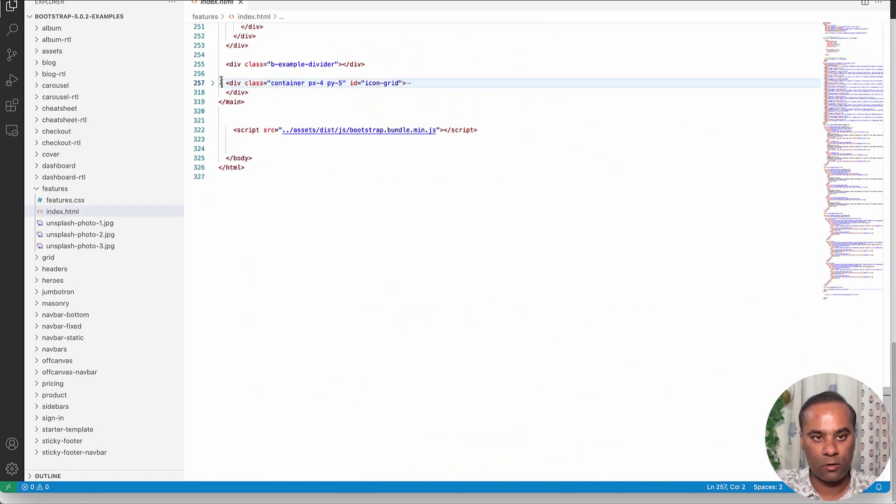
{"action": "left_click", "coordinate": [265, 93], "text": "shift"}
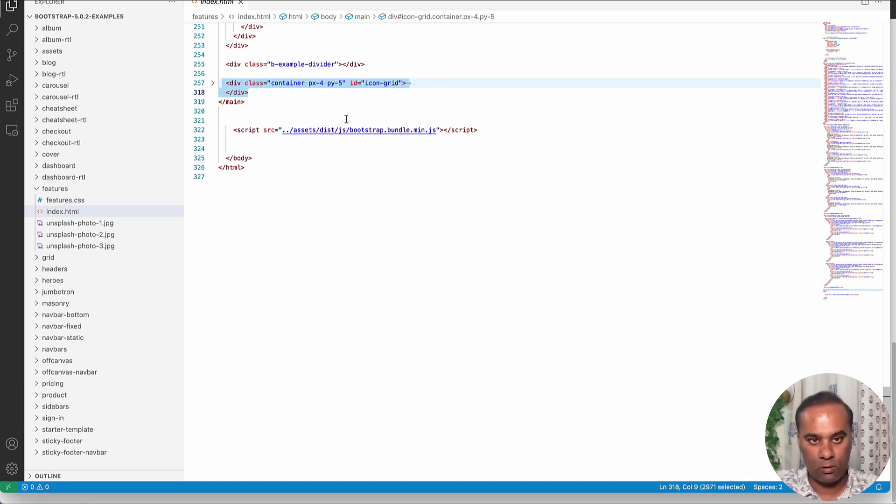
{"action": "key", "text": "super+Tab"}
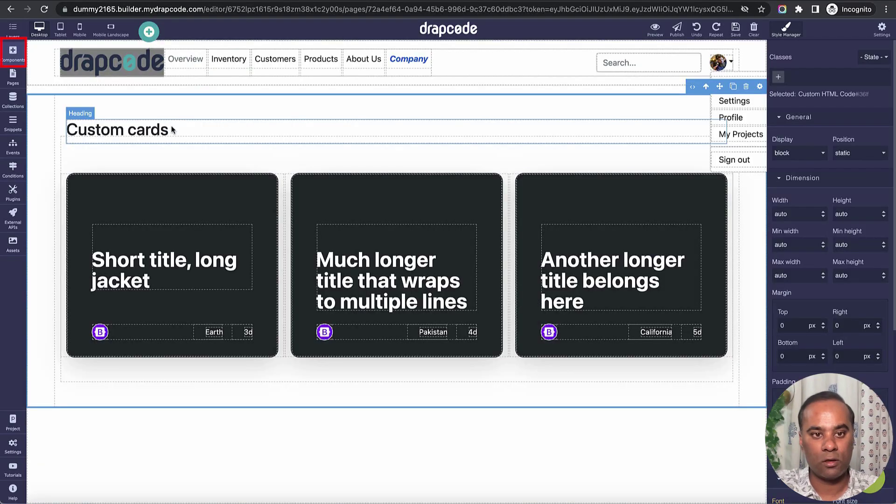
Step: Add a second Custom HTML Code block below the cards with the Icon grid HTML, embed and save
{"action": "left_click", "coordinate": [13, 54]}
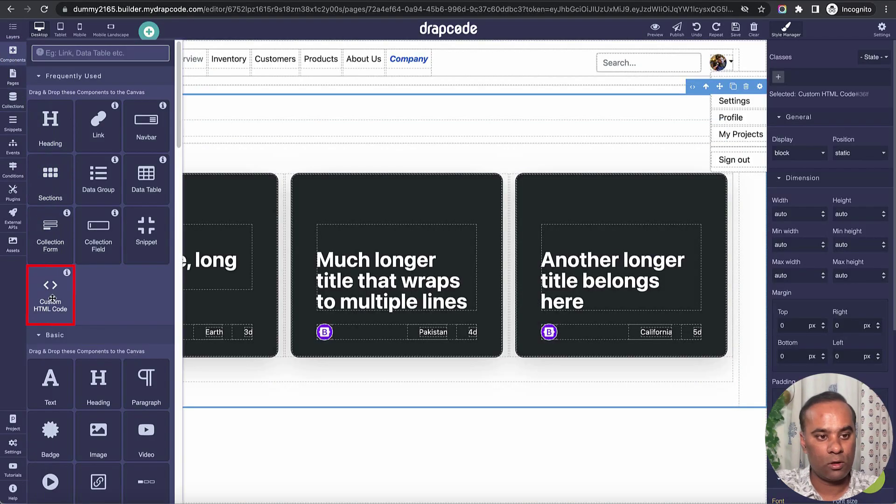
{"action": "left_click_drag", "start_coordinate": [51, 290], "coordinate": [175, 432]}
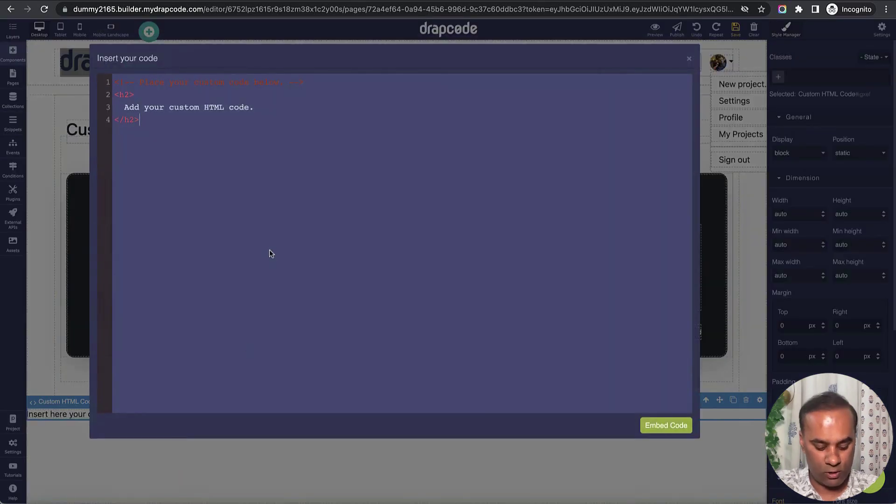
{"action": "key", "text": "ctrl+a"}
{"action": "key", "text": "BackSpace"}
{"action": "key", "text": "ctrl+v"}
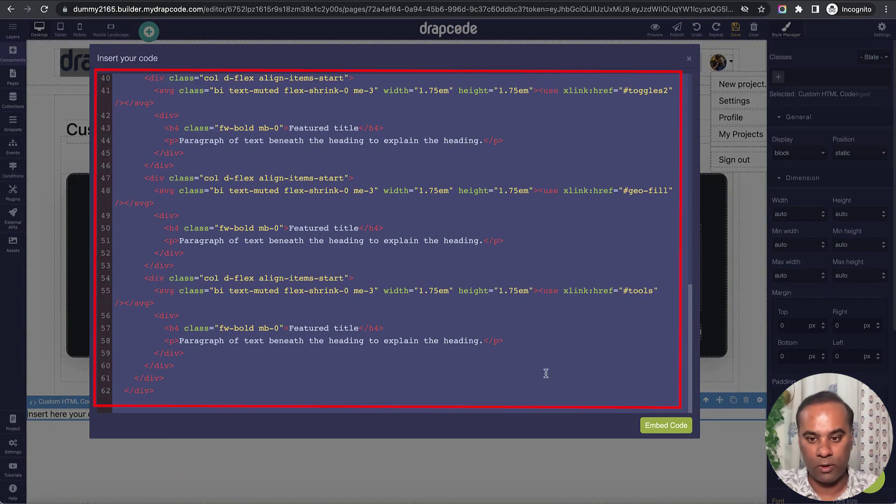
{"action": "left_click", "coordinate": [659, 424]}
{"action": "scroll", "coordinate": [604, 380], "scroll_direction": "down", "scroll_amount": 3}
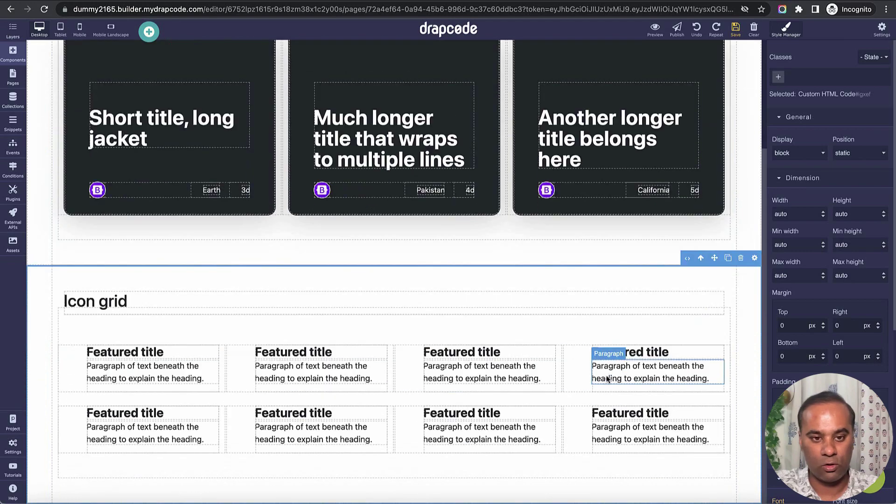
{"action": "left_click", "coordinate": [735, 29]}
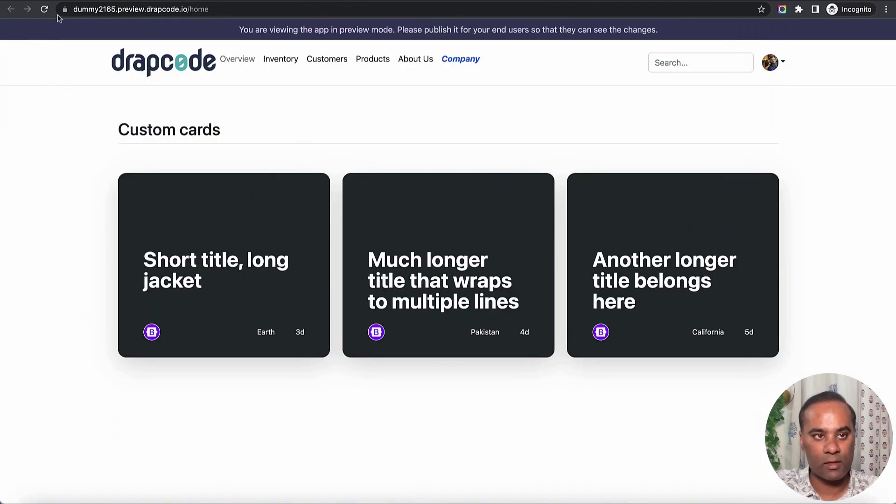
Step: Reload the preview to check the Icon grid, then start editing the second Featured title heading
{"action": "left_click", "coordinate": [44, 9]}
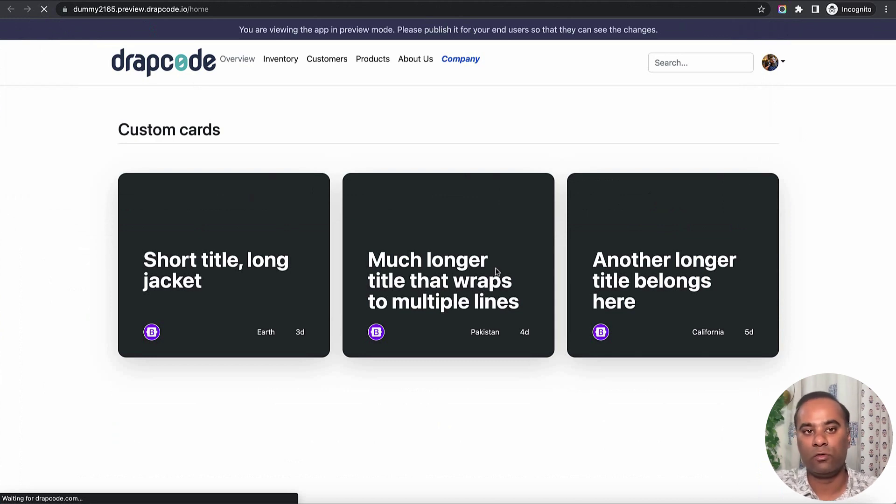
{"action": "scroll", "coordinate": [483, 264], "scroll_direction": "down", "scroll_amount": 3}
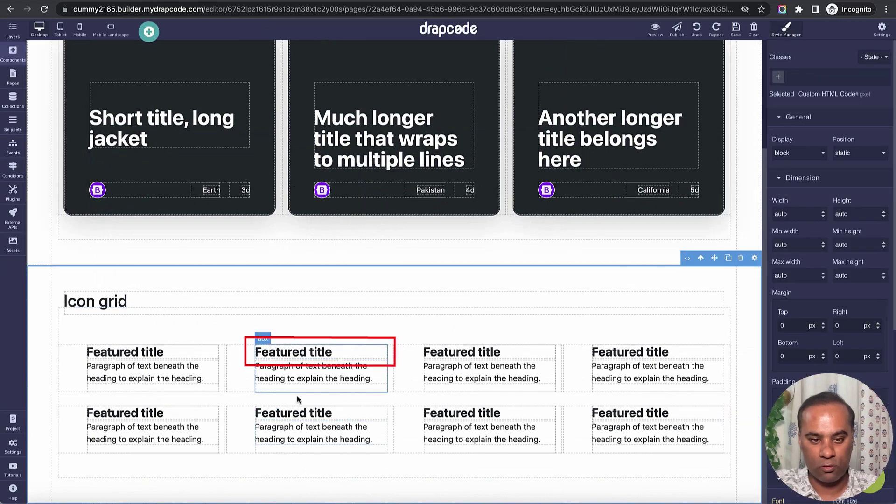
{"action": "double_click", "coordinate": [314, 353]}
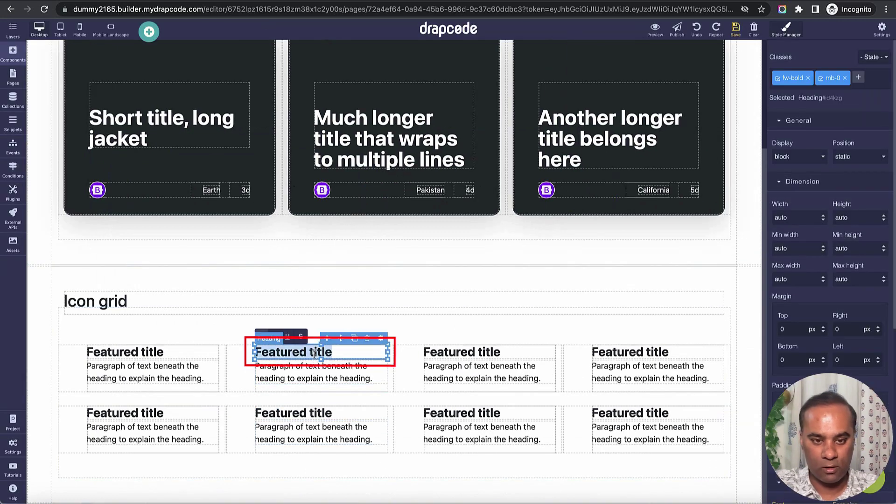
Step: Retitle the second Icon grid heading 'BACDES', save, and reload the preview to confirm
{"action": "type", "text": "BACDES"}
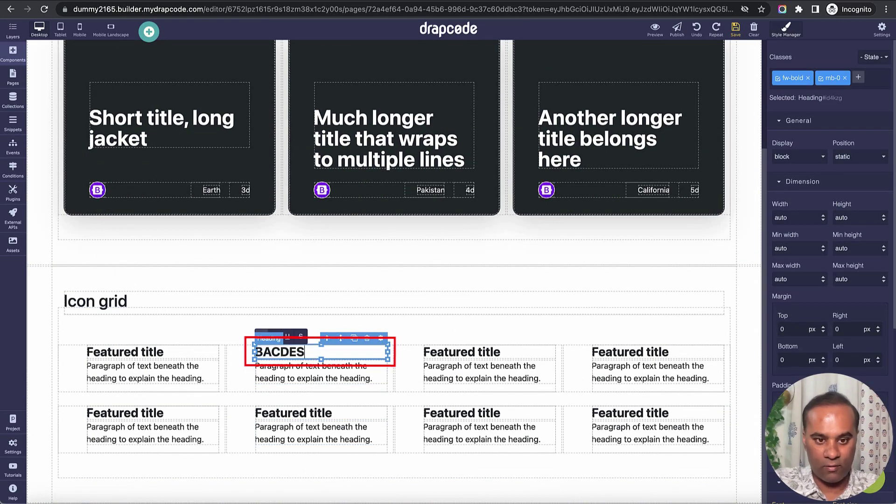
{"action": "left_click", "coordinate": [735, 29]}
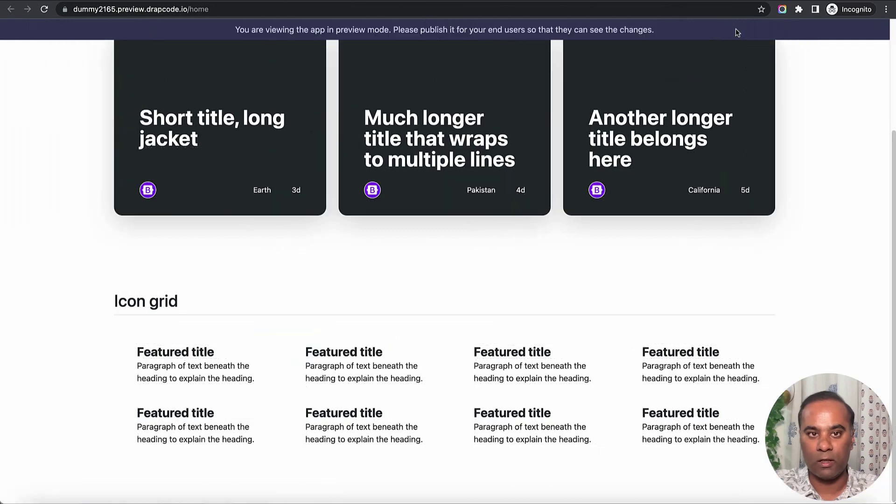
{"action": "left_click", "coordinate": [44, 9]}
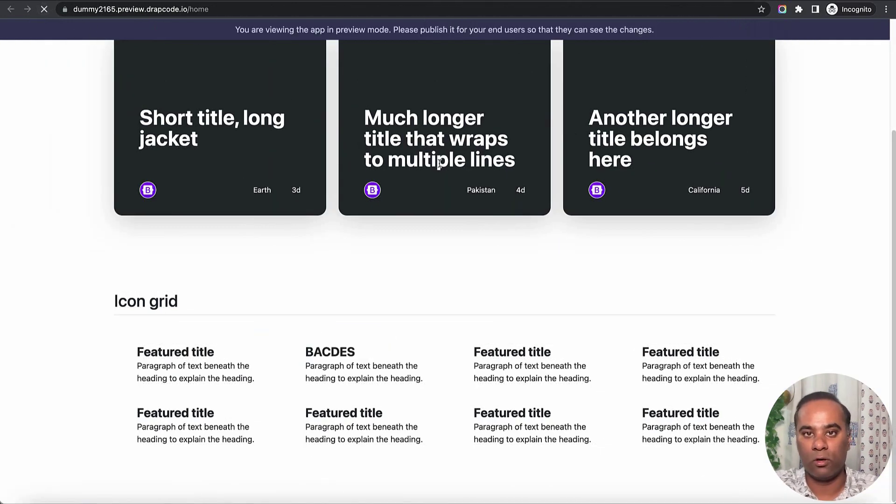
{"action": "scroll", "coordinate": [658, 220], "scroll_direction": "down", "scroll_amount": 3}
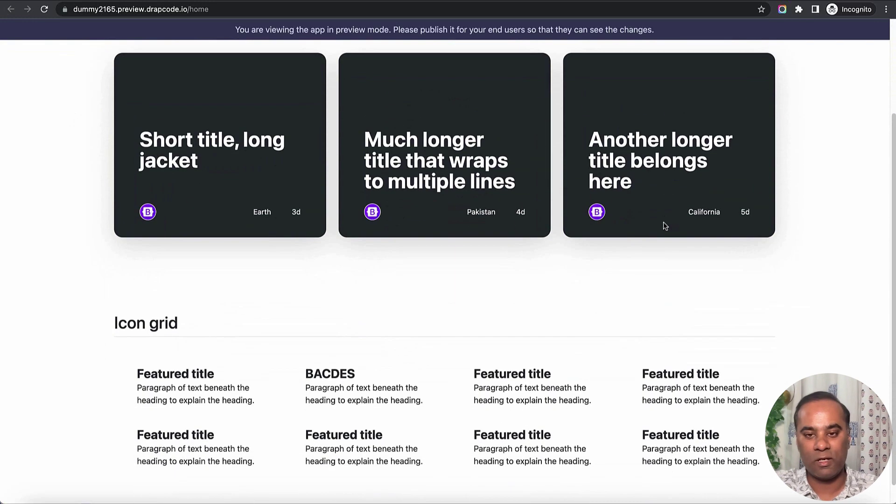
{"action": "scroll", "coordinate": [664, 225], "scroll_direction": "down", "scroll_amount": 1}
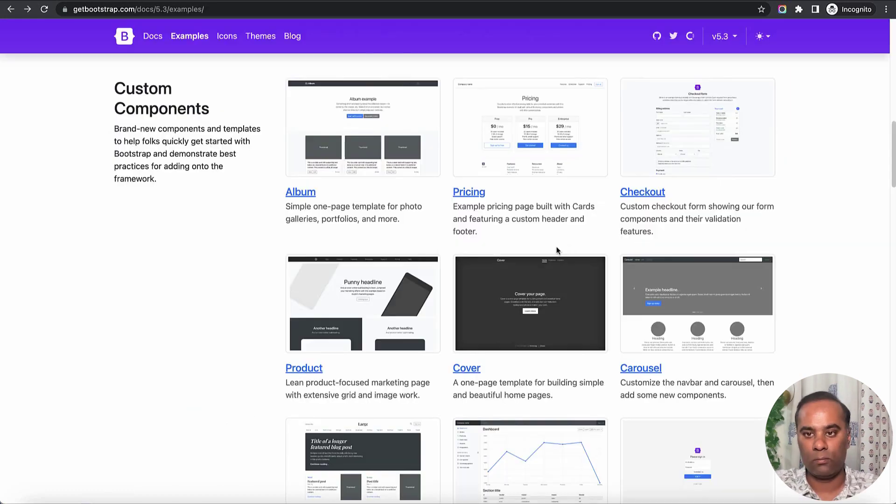
{"action": "scroll", "coordinate": [556, 246], "scroll_direction": "down", "scroll_amount": 4}
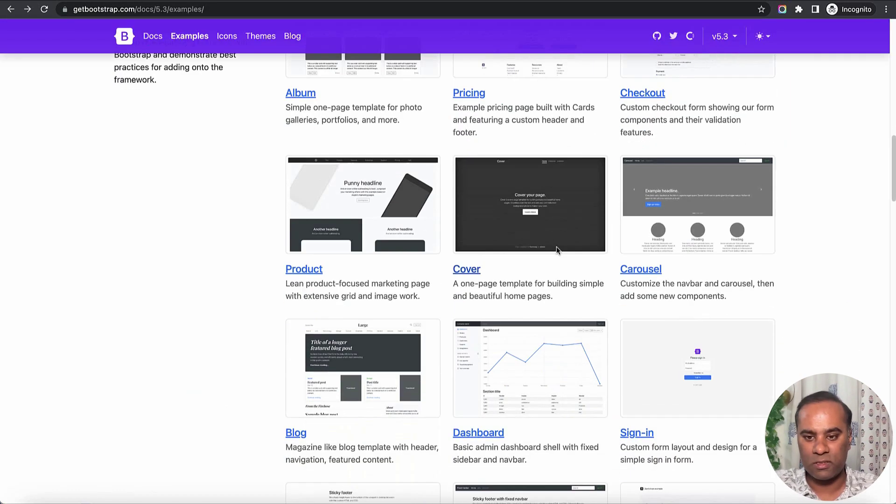
Step: From getbootstrap.com Examples, open the Dashboard example with its line chart and data table
{"action": "scroll", "coordinate": [551, 244], "scroll_direction": "down", "scroll_amount": 5}
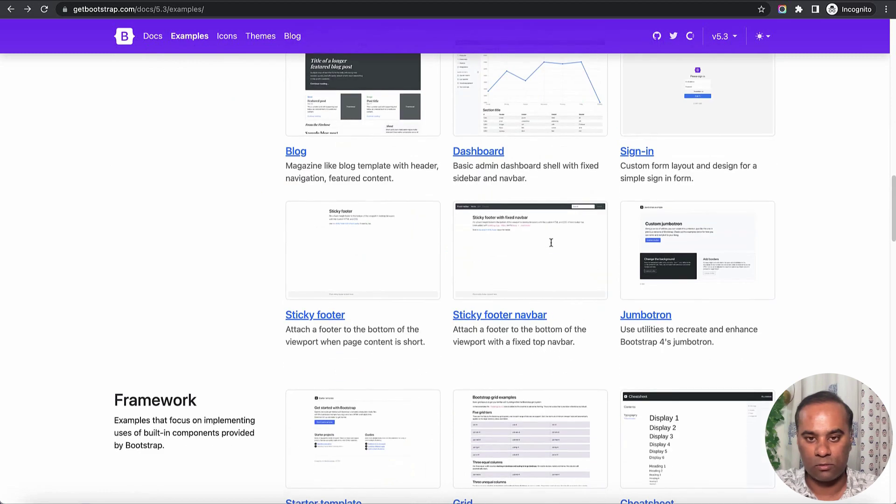
{"action": "scroll", "coordinate": [552, 246], "scroll_direction": "up", "scroll_amount": 1}
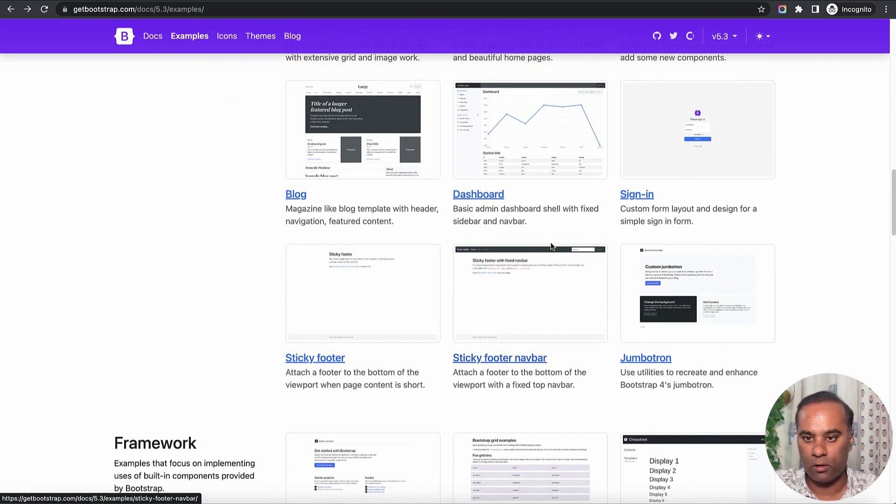
{"action": "left_click", "coordinate": [491, 203]}
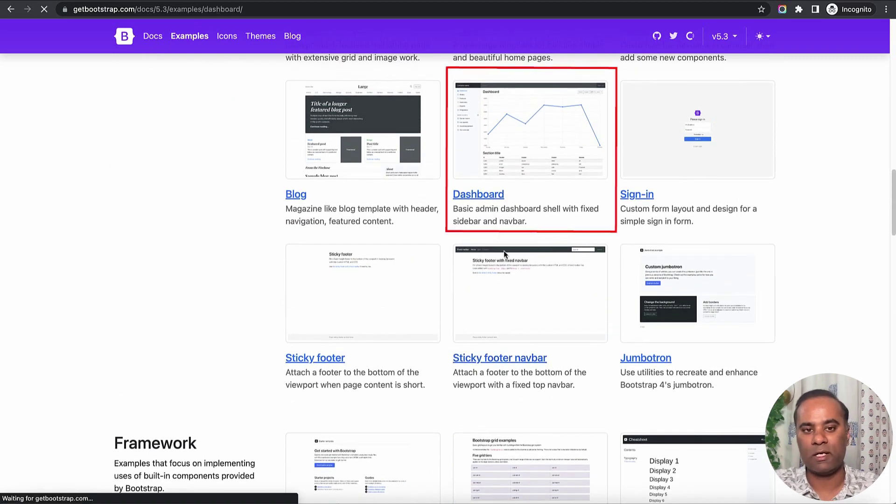
{"action": "scroll", "coordinate": [562, 265], "scroll_direction": "down", "scroll_amount": 4}
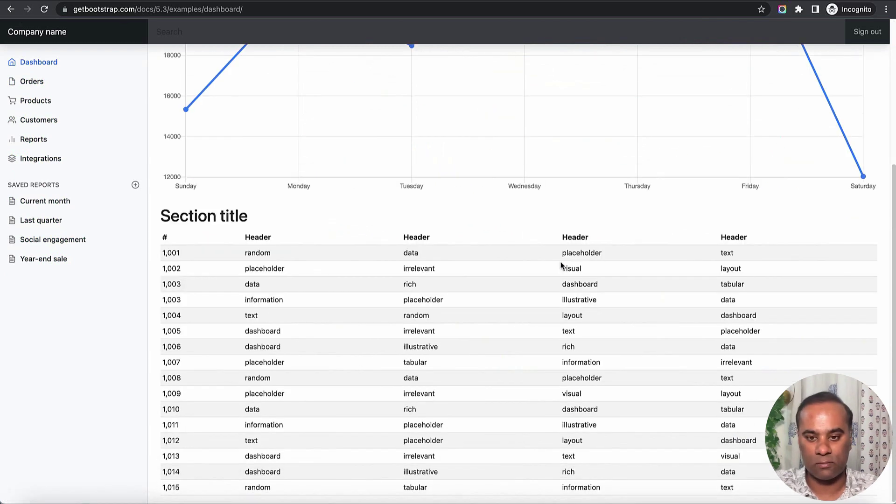
{"action": "scroll", "coordinate": [562, 265], "scroll_direction": "up", "scroll_amount": 4}
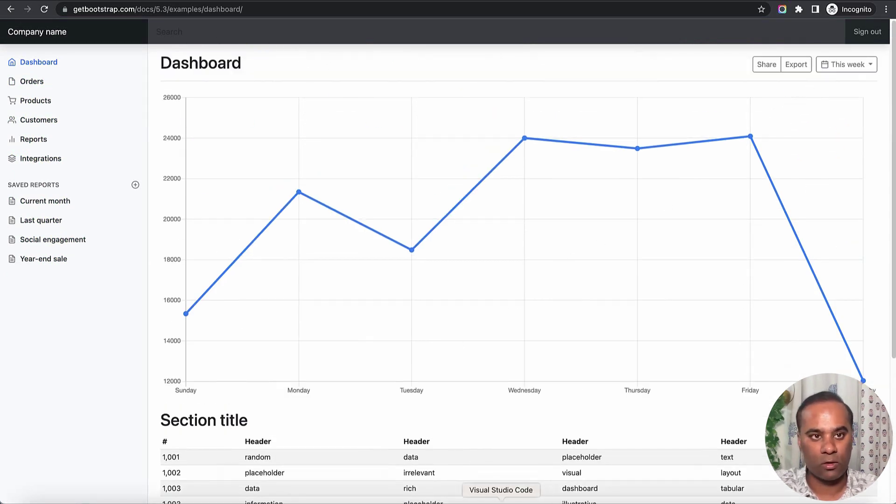
Step: In Visual Studio Code, expand the dashboard folder and inspect dashboard.css and dashboard.js
{"action": "left_click", "coordinate": [500, 500]}
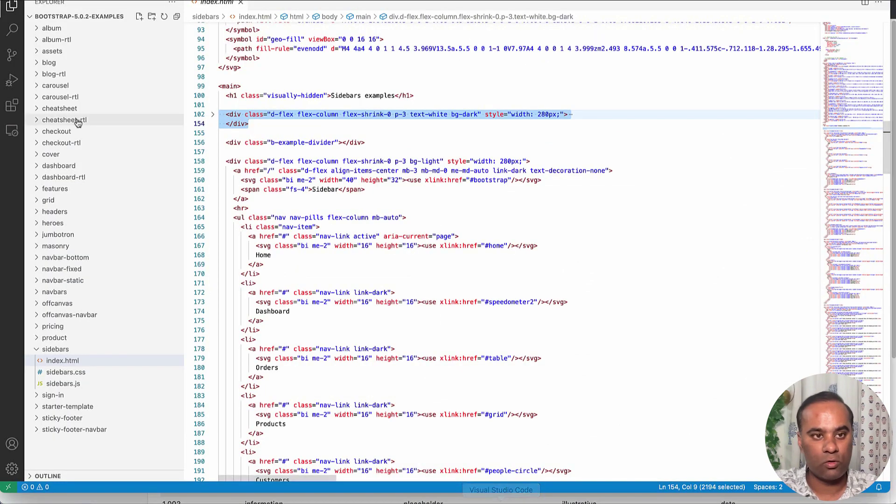
{"action": "left_click", "coordinate": [41, 166]}
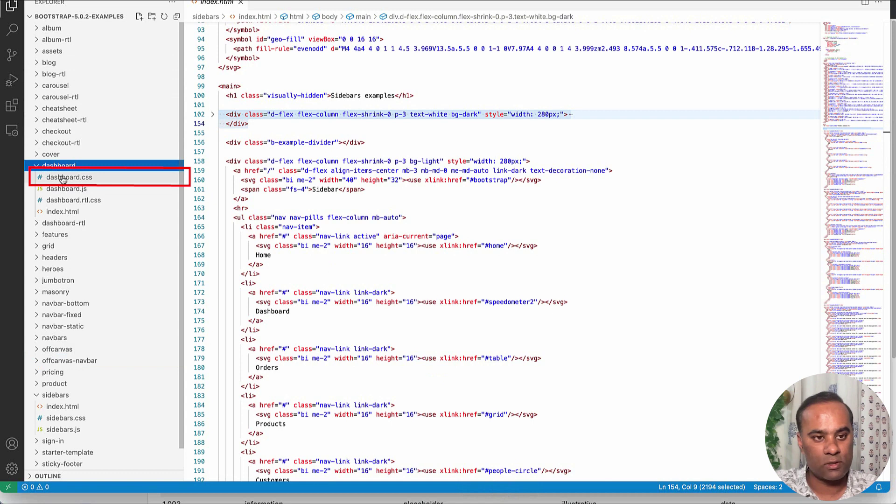
{"action": "left_click", "coordinate": [63, 179]}
{"action": "scroll", "coordinate": [436, 207], "scroll_direction": "down", "scroll_amount": 15}
{"action": "scroll", "coordinate": [438, 210], "scroll_direction": "up", "scroll_amount": 15}
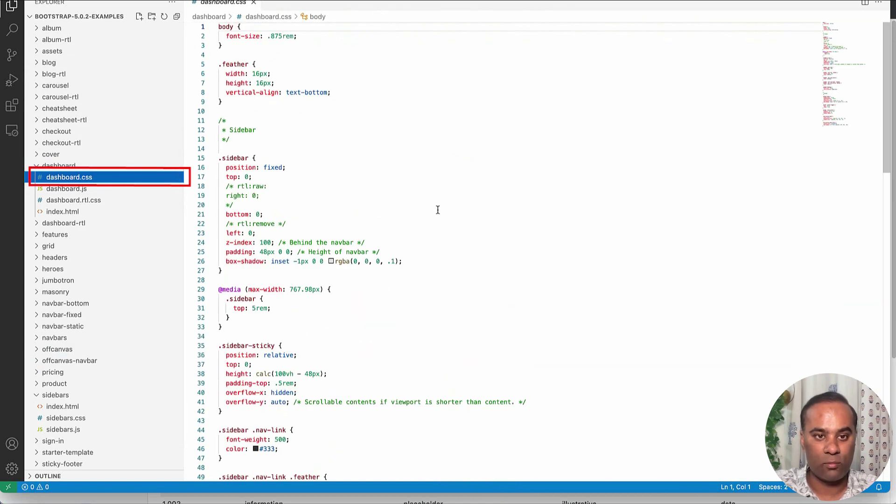
{"action": "left_click", "coordinate": [66, 188]}
{"action": "scroll", "coordinate": [362, 235], "scroll_direction": "down", "scroll_amount": 15}
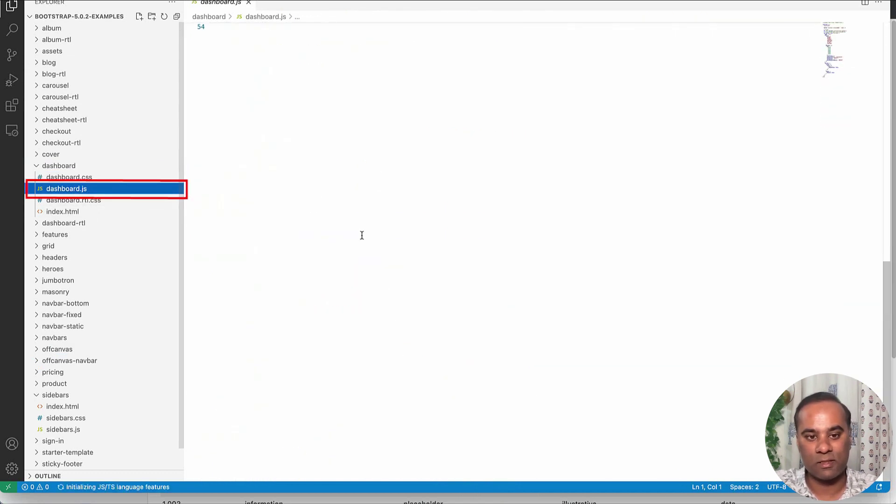
{"action": "scroll", "coordinate": [361, 235], "scroll_direction": "up", "scroll_amount": 15}
Step: Select lines 39–278 of the dashboard's index.html, then clear the DrapCode canvas
{"action": "left_click", "coordinate": [69, 213]}
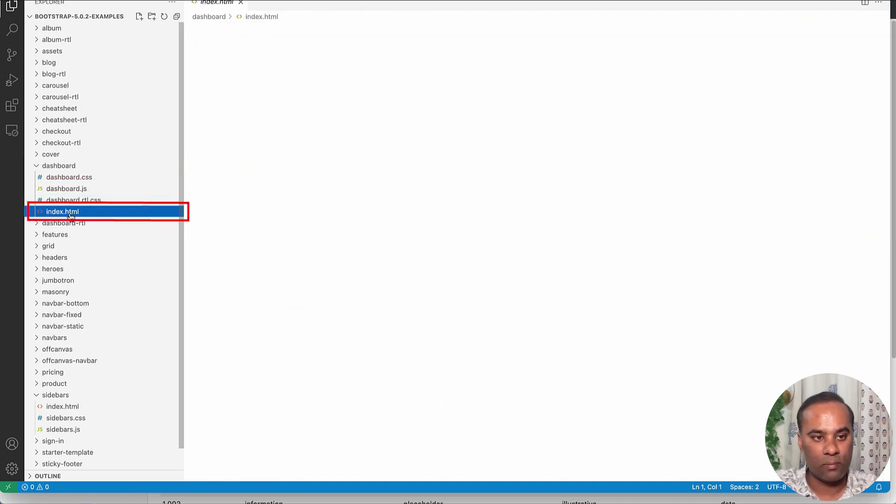
{"action": "left_click", "coordinate": [392, 210]}
{"action": "scroll", "coordinate": [419, 240], "scroll_direction": "down", "scroll_amount": 5}
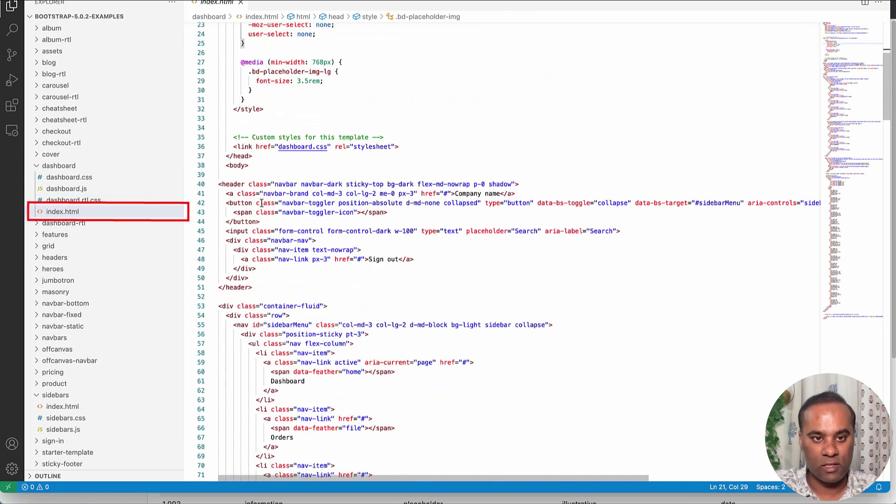
{"action": "left_click", "coordinate": [213, 184]}
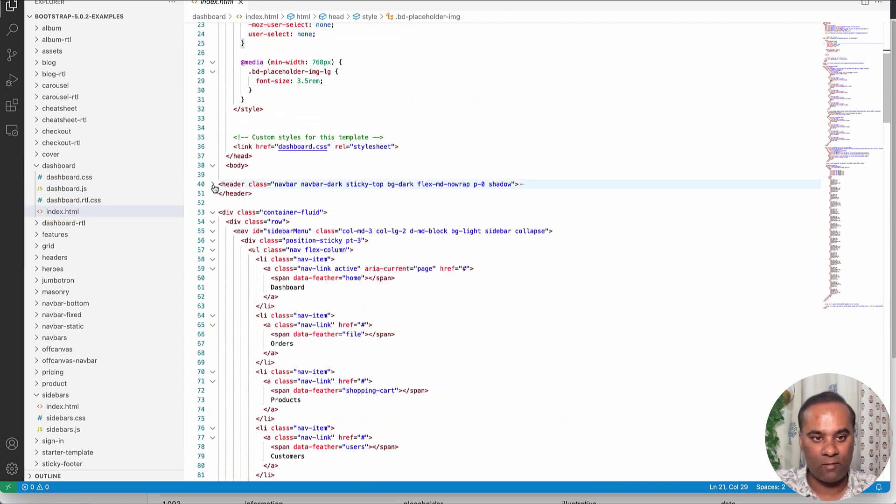
{"action": "left_click_drag", "start_coordinate": [242, 231], "coordinate": [197, 180]}
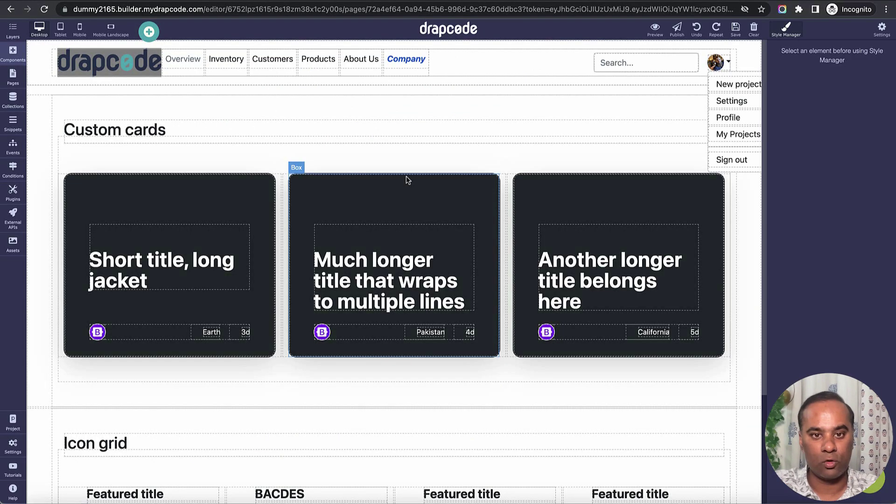
{"action": "left_click", "coordinate": [750, 32]}
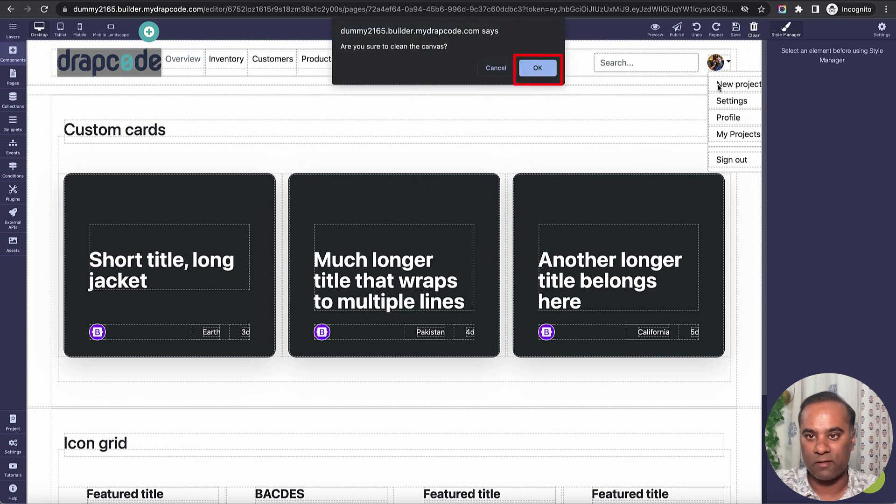
{"action": "left_click", "coordinate": [541, 69]}
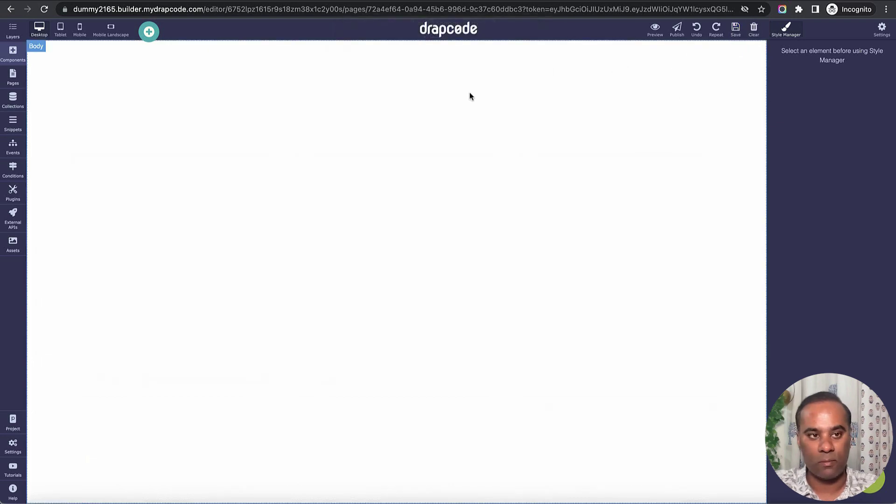
Step: Add a Custom HTML Code block, replace its placeholder with the dashboard HTML, and embed it
{"action": "left_click", "coordinate": [10, 54]}
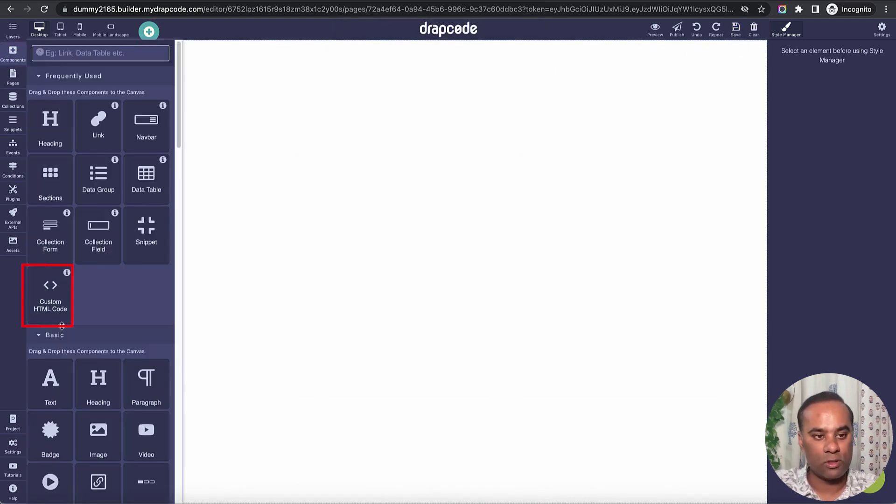
{"action": "left_click_drag", "start_coordinate": [56, 304], "coordinate": [220, 318]}
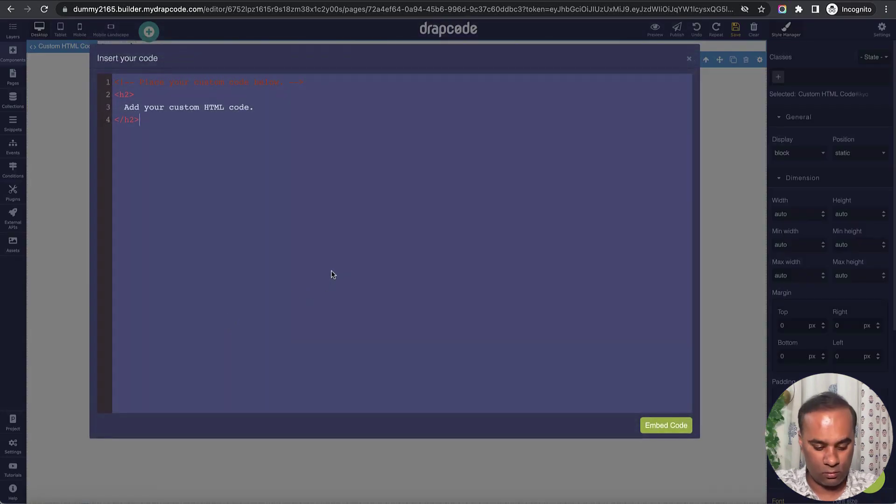
{"action": "key", "text": "ctrl+a"}
{"action": "key", "text": "BackSpace"}
{"action": "key", "text": "ctrl+v"}
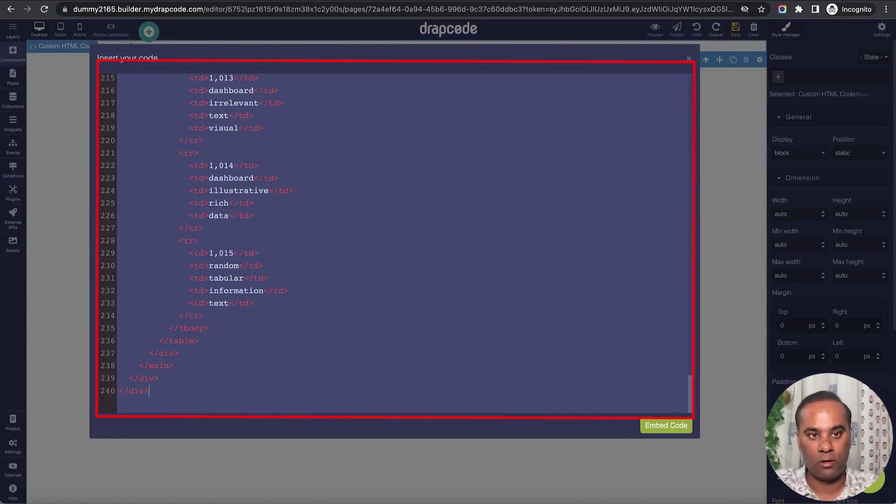
{"action": "scroll", "coordinate": [409, 251], "scroll_direction": "up", "scroll_amount": 20}
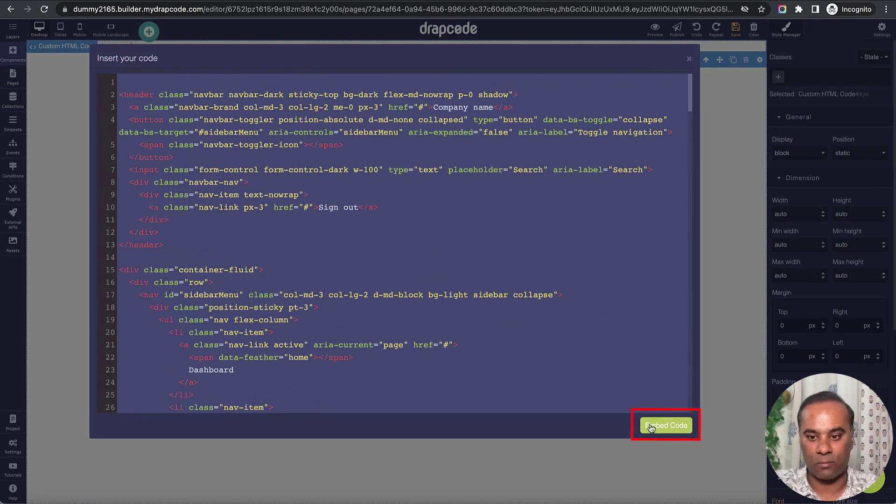
{"action": "left_click", "coordinate": [663, 426]}
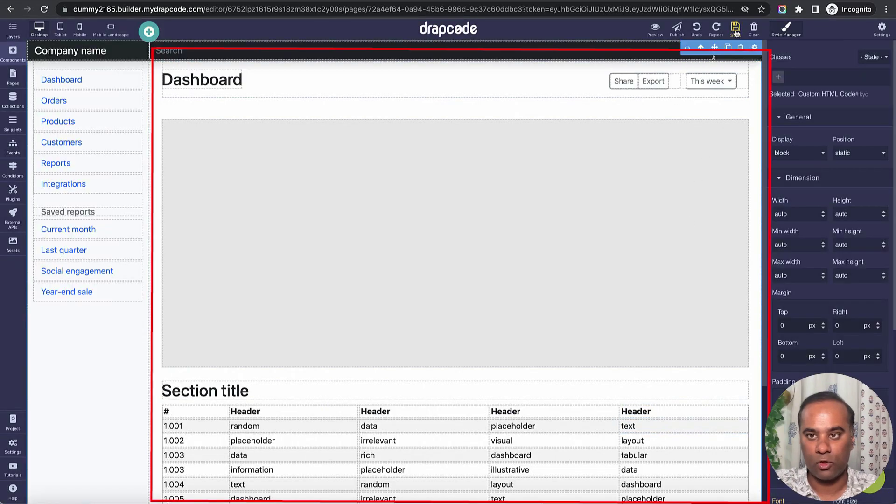
{"action": "scroll", "coordinate": [617, 228], "scroll_direction": "down", "scroll_amount": 3}
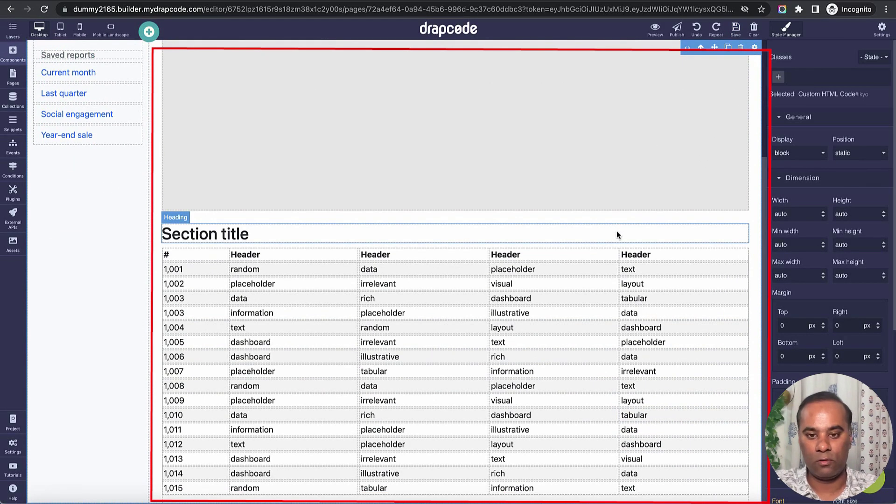
{"action": "scroll", "coordinate": [679, 126], "scroll_direction": "up", "scroll_amount": 3}
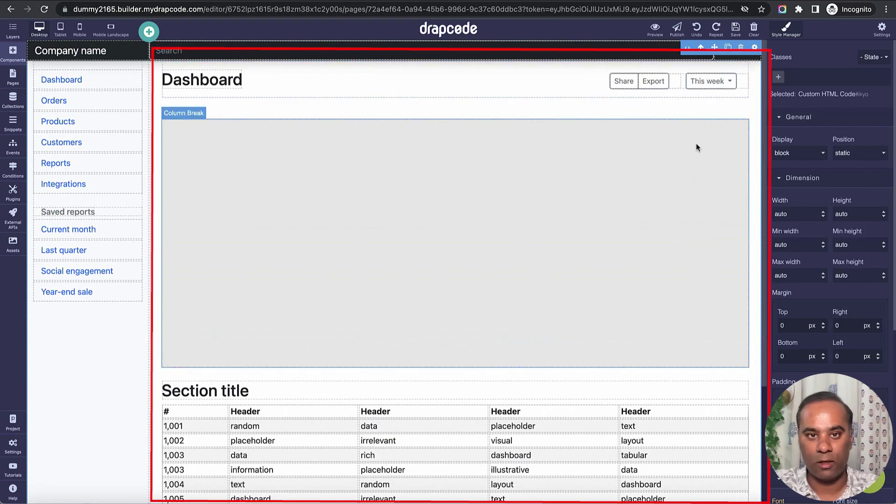
{"action": "left_click", "coordinate": [655, 28]}
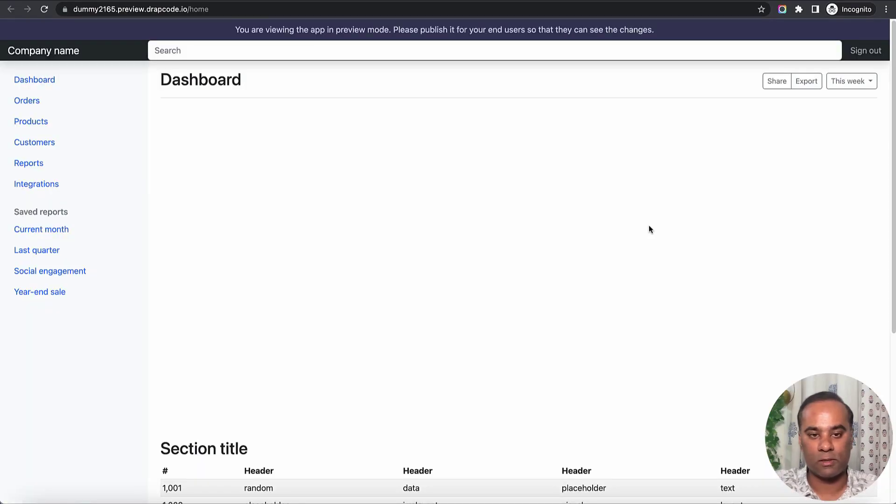
{"action": "scroll", "coordinate": [649, 225], "scroll_direction": "down", "scroll_amount": 5}
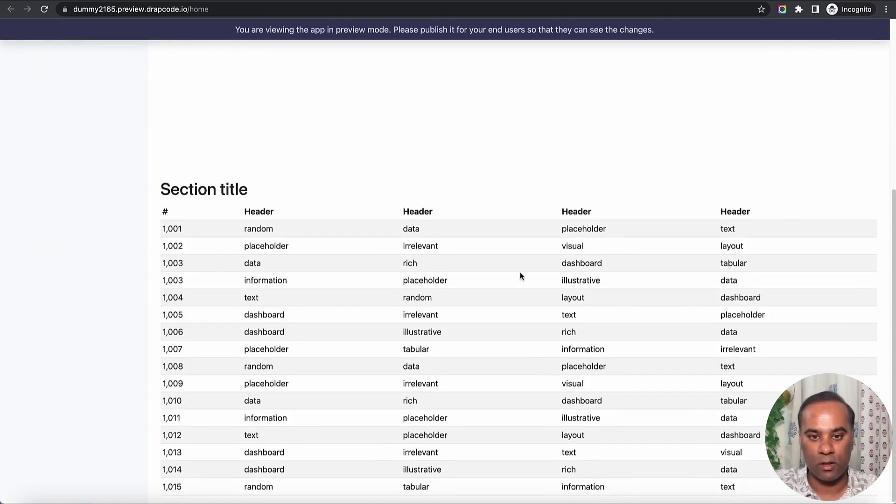
{"action": "scroll", "coordinate": [521, 276], "scroll_direction": "up", "scroll_amount": 5}
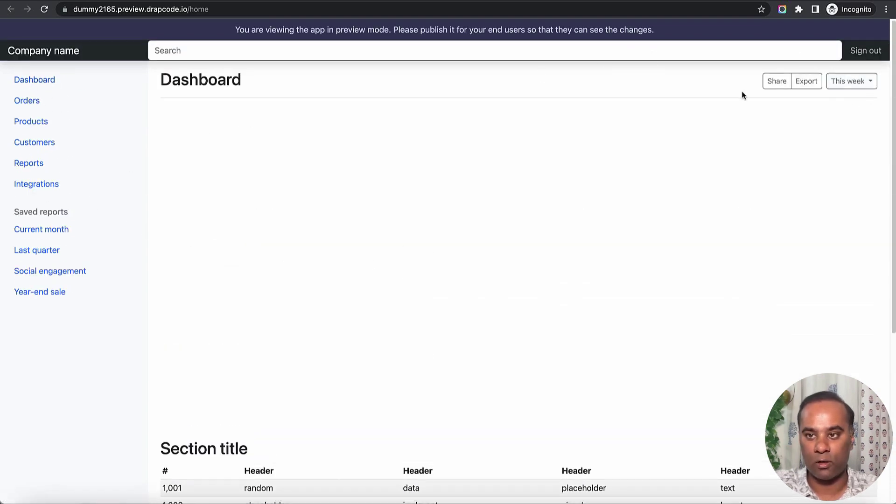
{"action": "key", "text": "super+w"}
{"action": "left_click", "coordinate": [553, 212]}
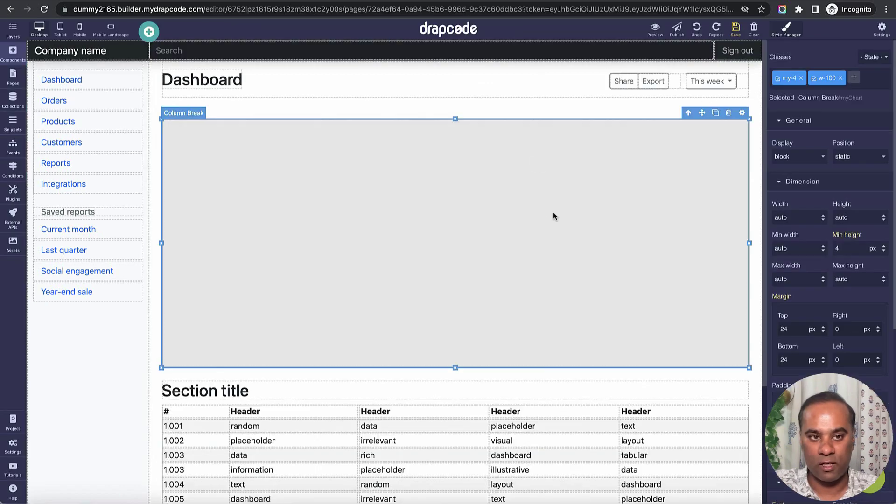
Step: Delete the empty chart area and duplicate the Orders sidebar item twice
{"action": "left_click", "coordinate": [728, 113]}
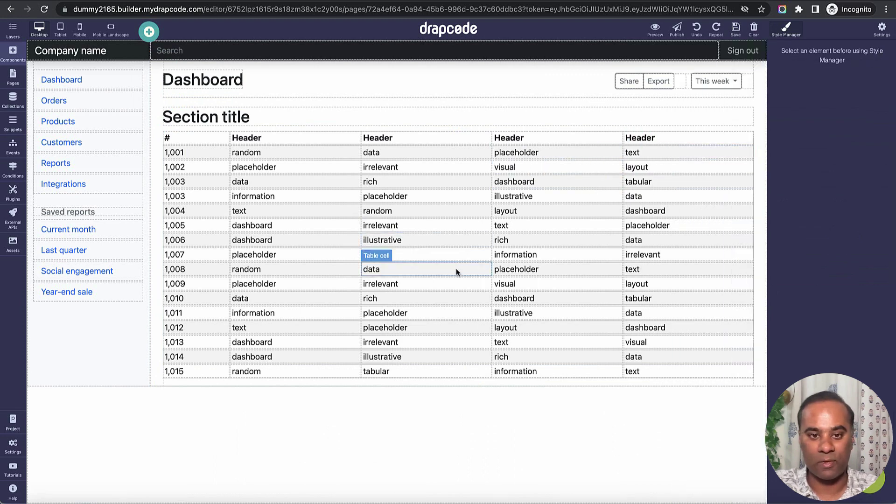
{"action": "left_click", "coordinate": [96, 102]}
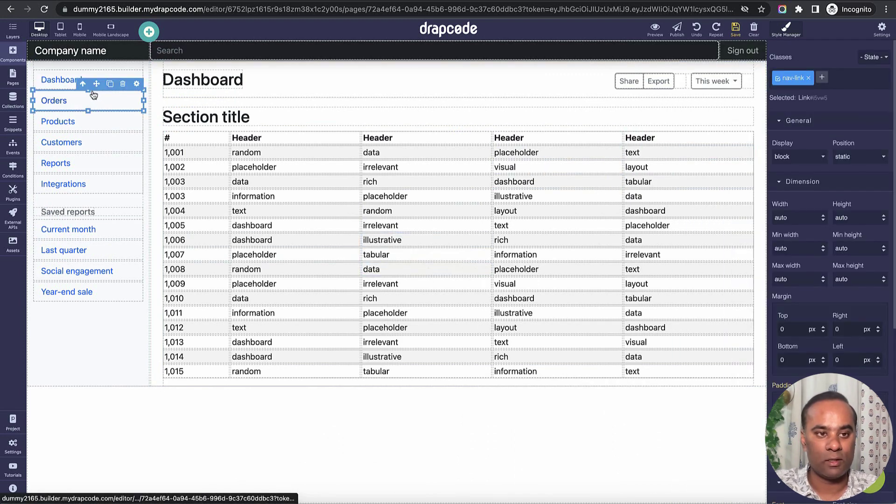
{"action": "left_click", "coordinate": [83, 84]}
{"action": "left_click", "coordinate": [109, 84]}
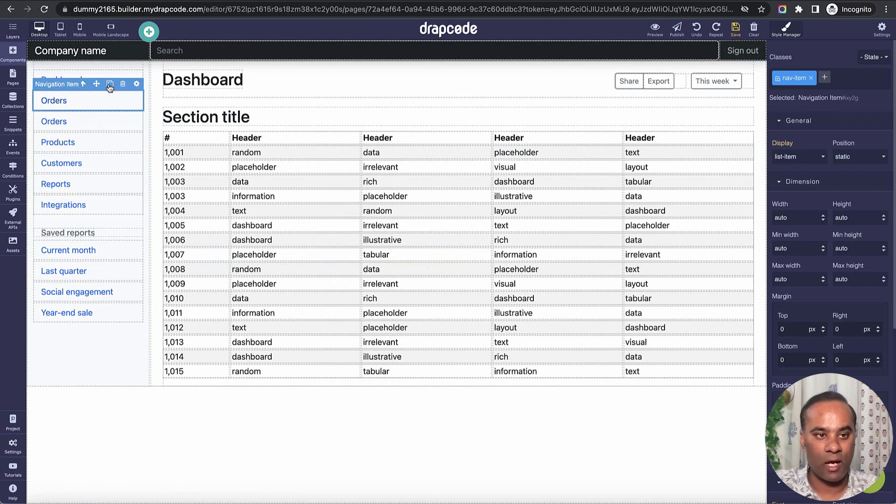
{"action": "left_click", "coordinate": [110, 85]}
Step: Rename one Orders copy to 'My Option', then select the header buttons box
{"action": "left_click", "coordinate": [97, 123]}
{"action": "double_click", "coordinate": [96, 122]}
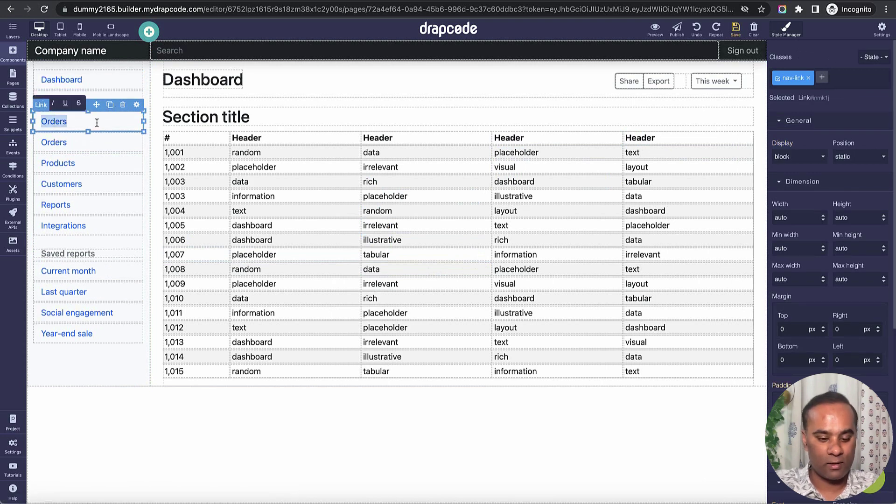
{"action": "type", "text": "My Option"}
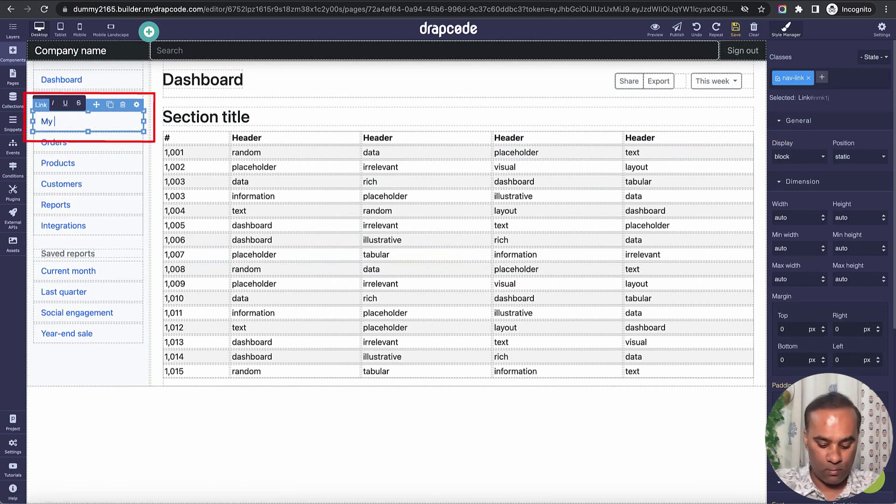
{"action": "left_click", "coordinate": [98, 141]}
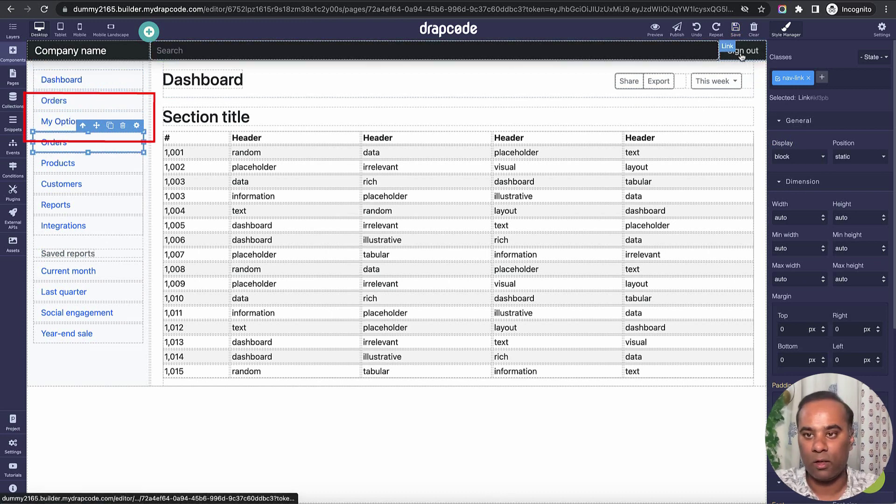
{"action": "left_click", "coordinate": [741, 84]}
{"action": "left_click", "coordinate": [748, 84]}
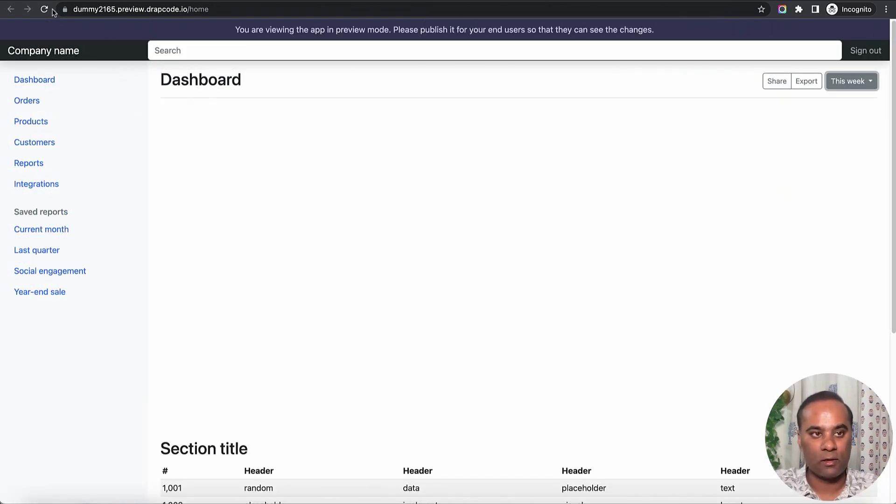
Step: Save the page and review the dashboard's data table in the reloaded preview
{"action": "left_click", "coordinate": [45, 10]}
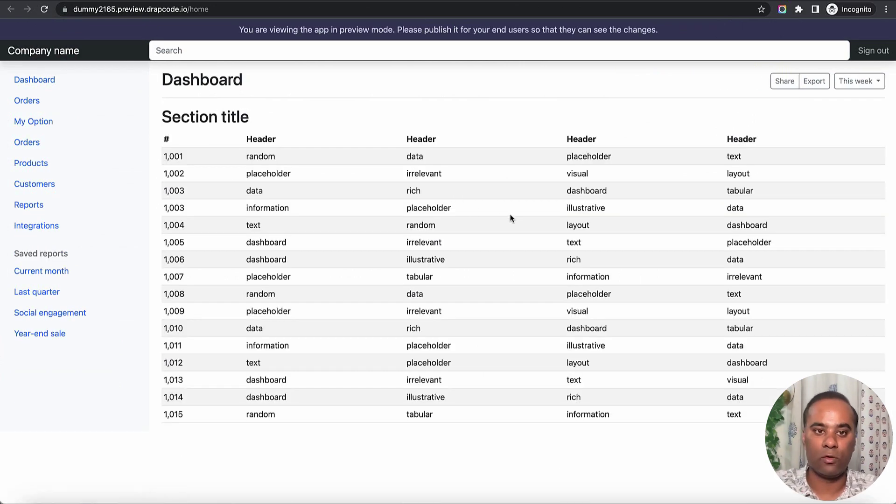
{"action": "key", "text": "ctrl+Tab"}
{"action": "left_click", "coordinate": [104, 57]}
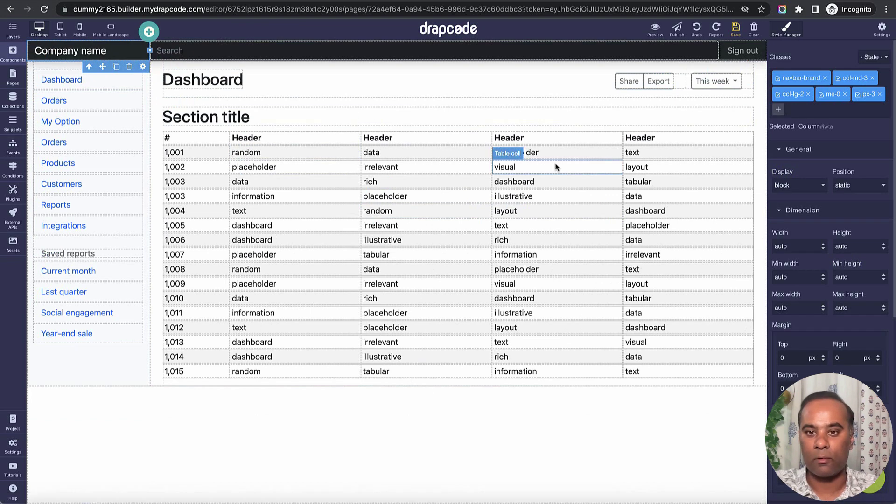
{"action": "left_click", "coordinate": [745, 26]}
{"action": "key", "text": "ctrl+Tab"}
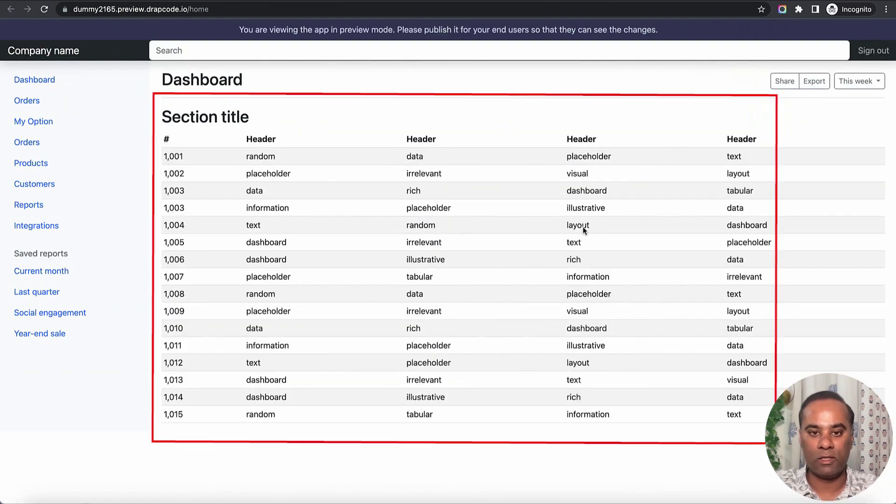
{"action": "left_click_drag", "start_coordinate": [376, 180], "coordinate": [607, 320]}
{"action": "left_click", "coordinate": [644, 312]}
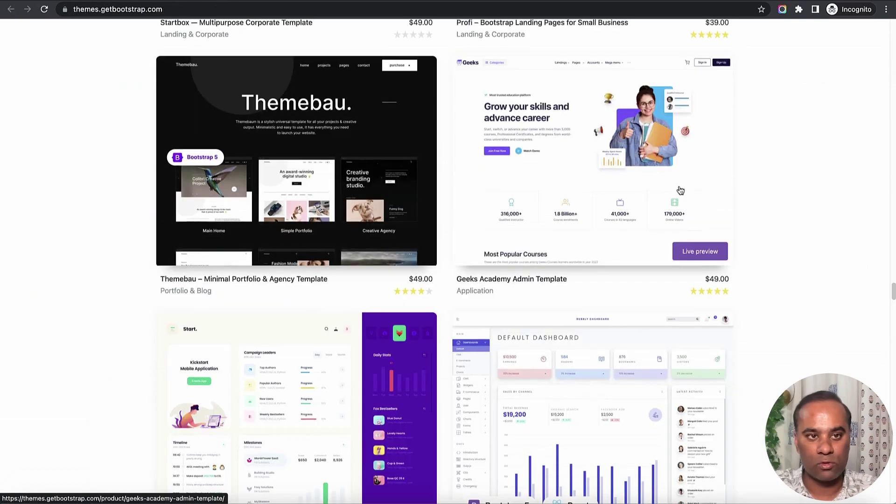
Step: On Bootstrap Themes, launch the Falcon – Admin Dashboard & WebApp Template live preview
{"action": "scroll", "coordinate": [680, 187], "scroll_direction": "up", "scroll_amount": 15}
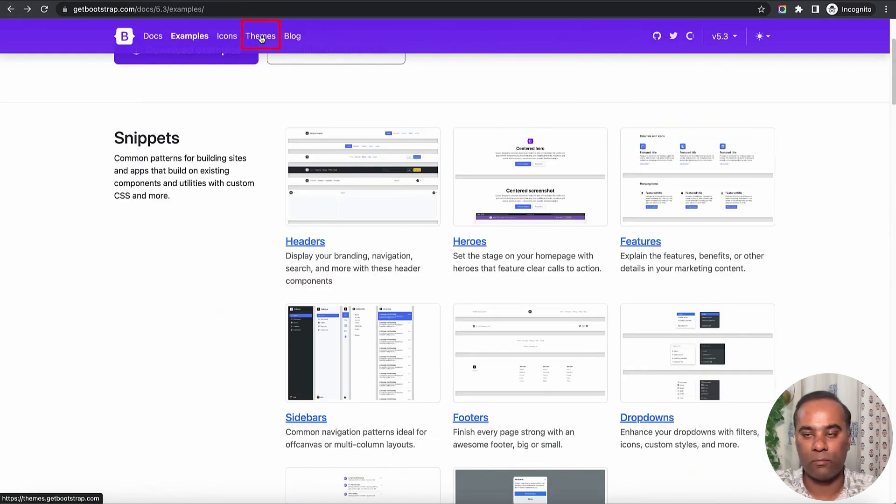
{"action": "left_click", "coordinate": [262, 39]}
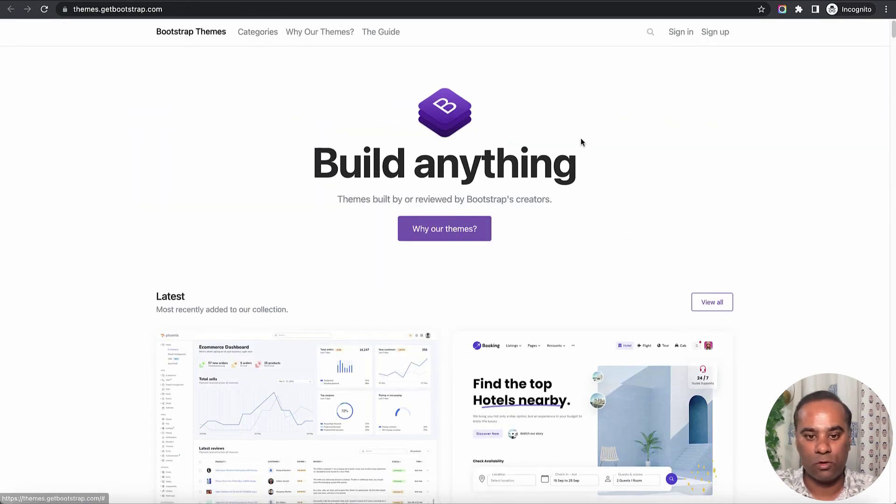
{"action": "scroll", "coordinate": [580, 138], "scroll_direction": "down", "scroll_amount": 15}
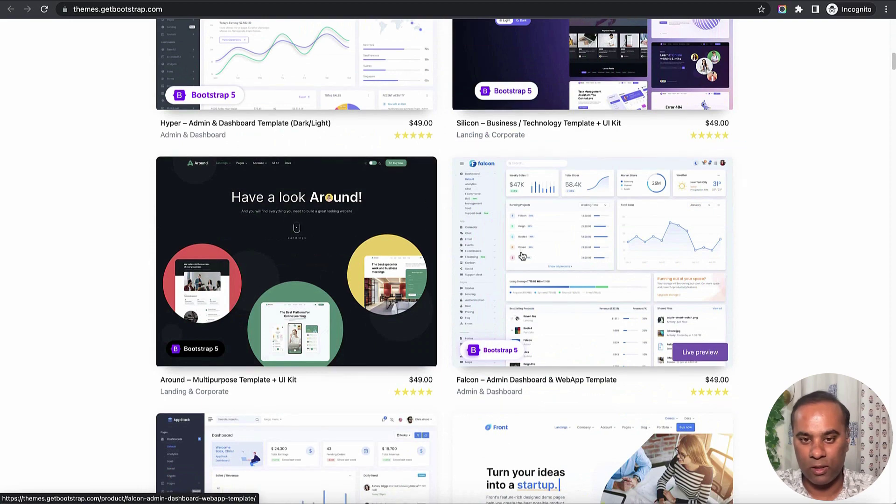
{"action": "scroll", "coordinate": [542, 258], "scroll_direction": "down", "scroll_amount": 7}
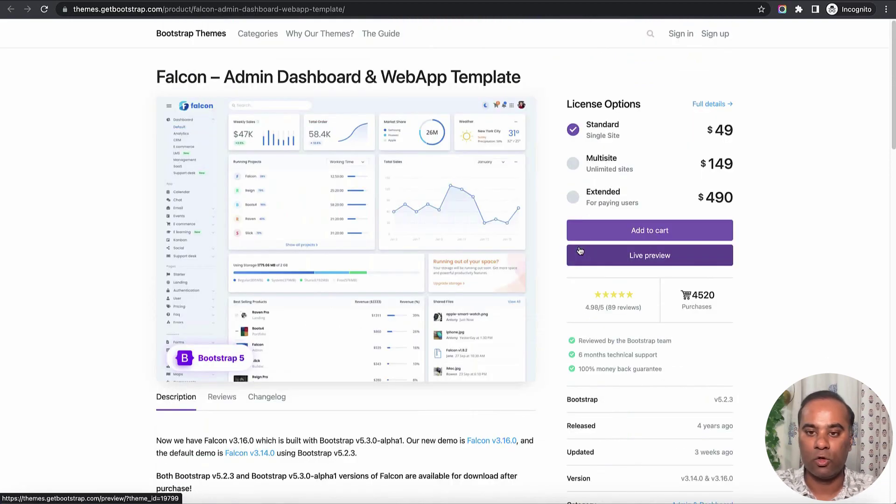
{"action": "mouse_move", "coordinate": [405, 273]}
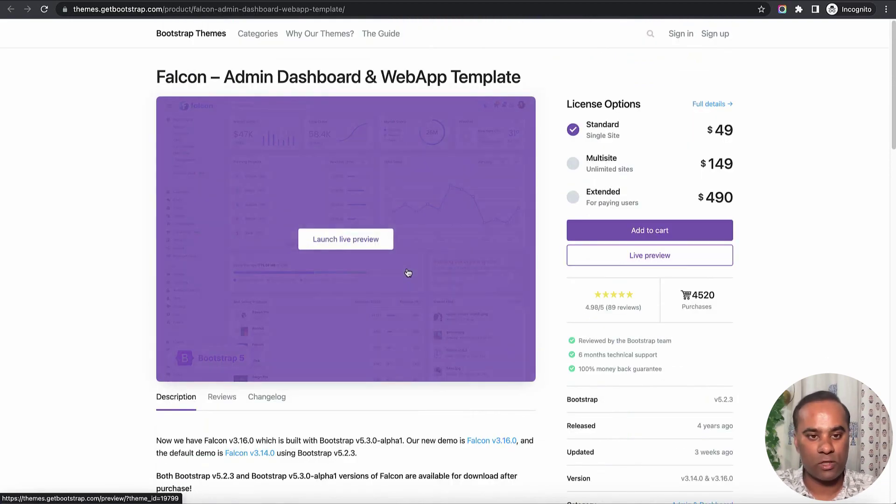
{"action": "left_click", "coordinate": [369, 247]}
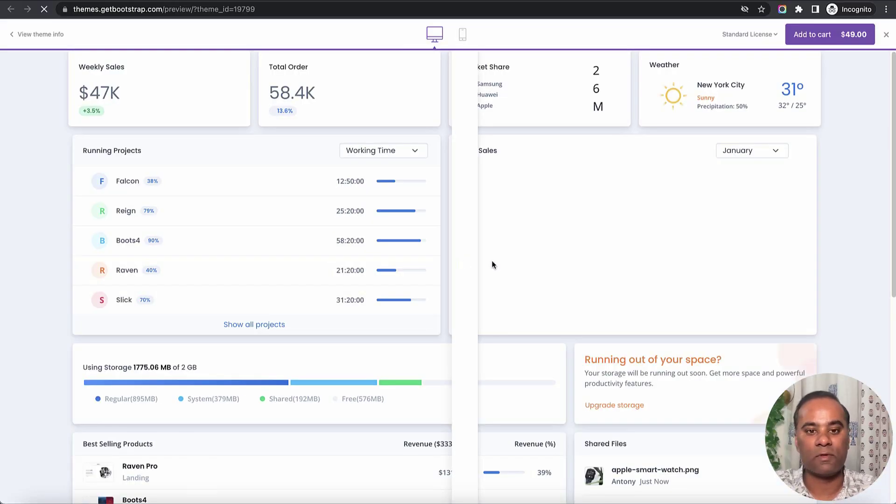
{"action": "mouse_move", "coordinate": [569, 254]}
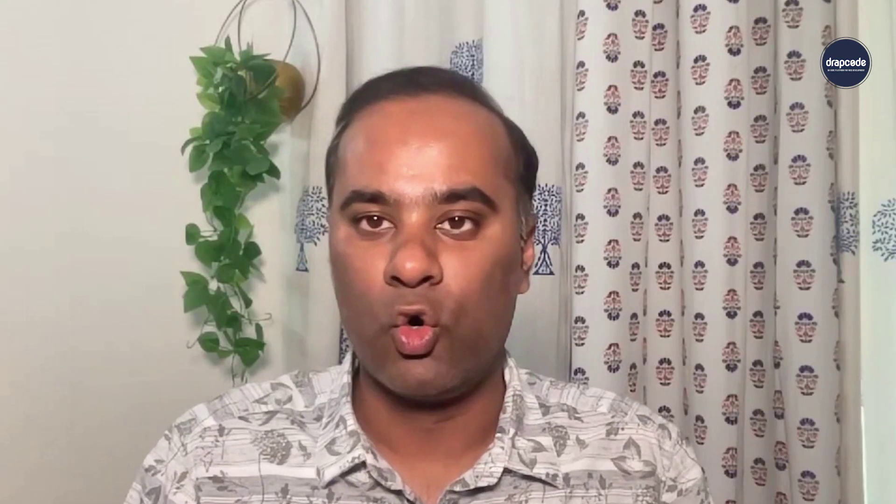